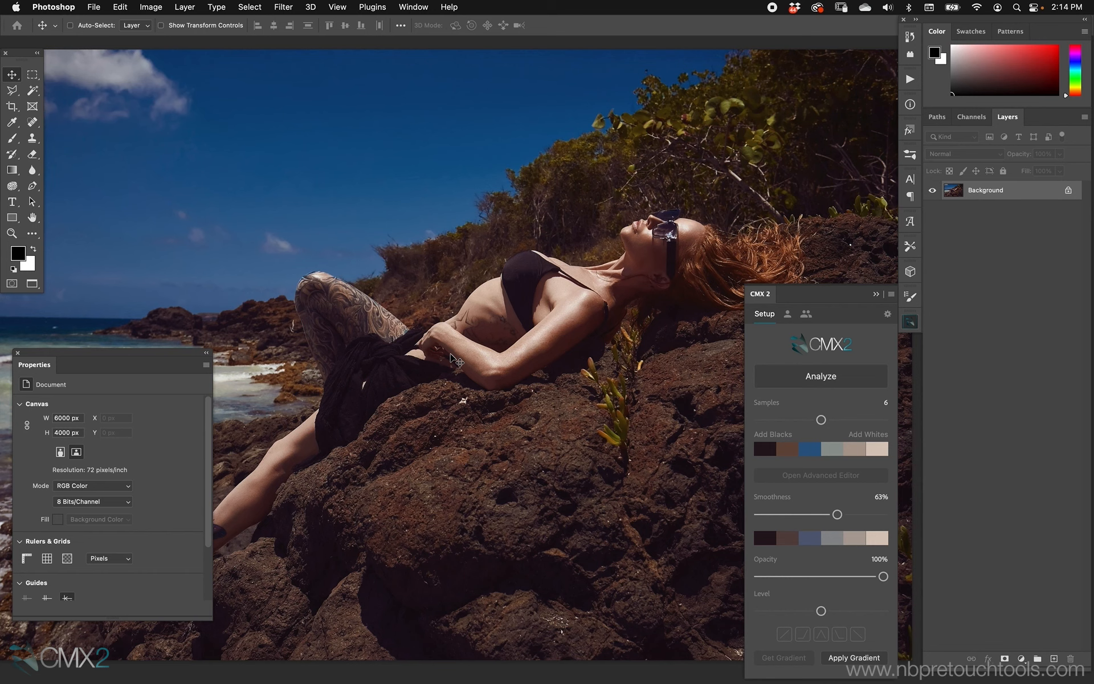
pyautogui.press('f')
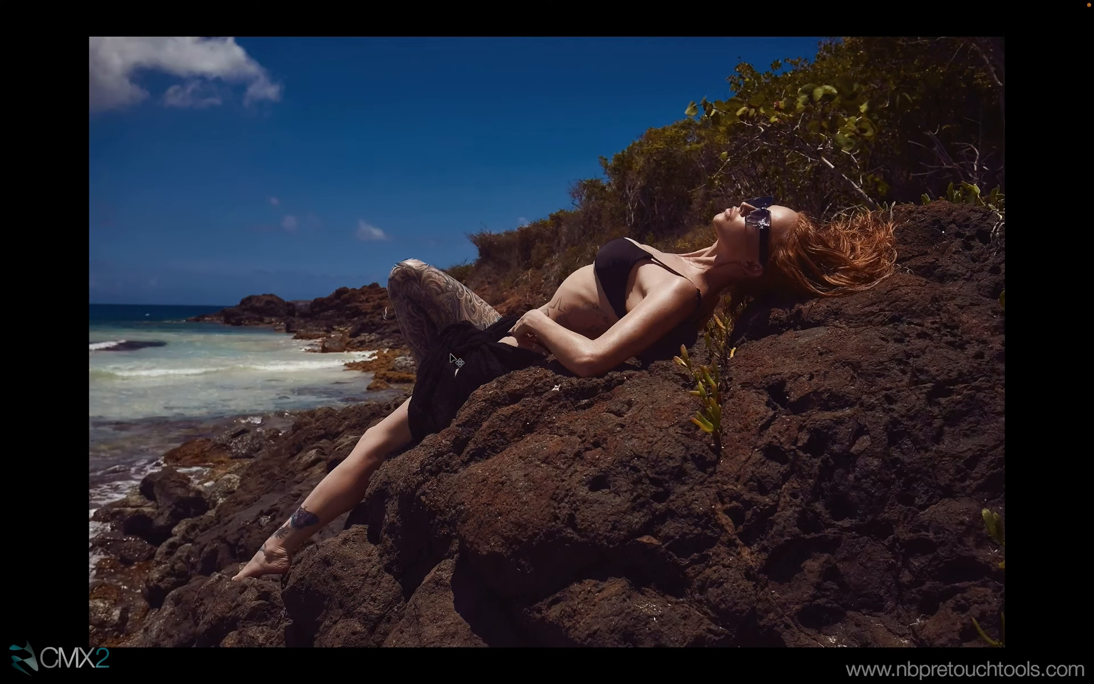
pyautogui.press('f')
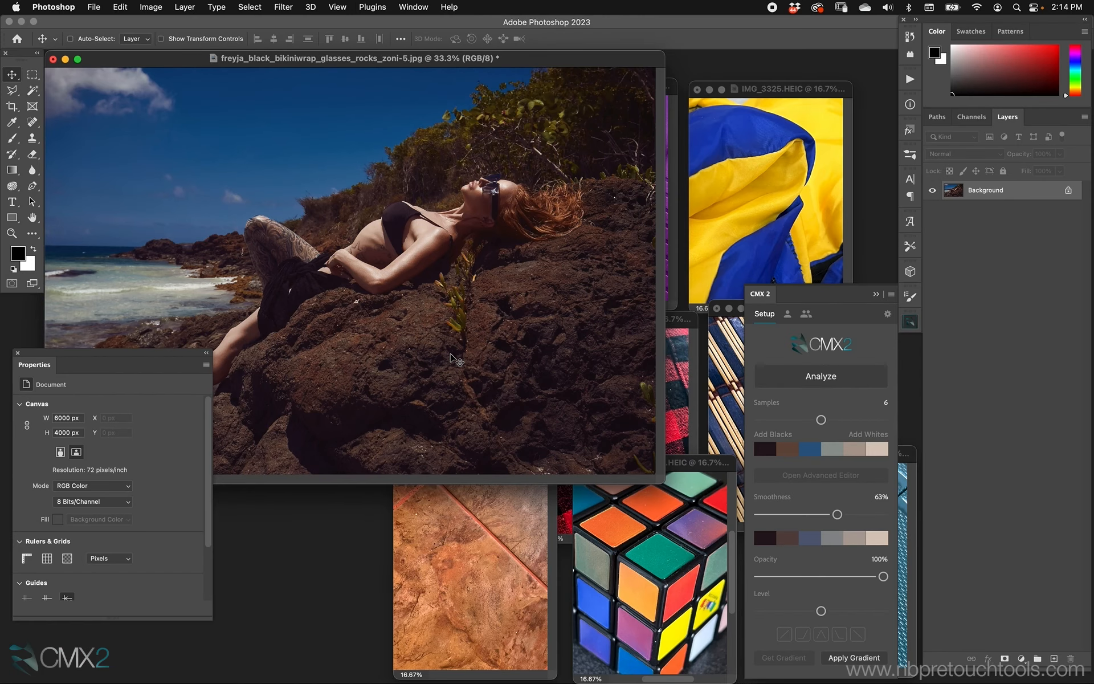
# Arrange the document windows and analyze the purple IMG_3323 image's colours in CMX2 with samples set to 5
pyautogui.press('super+minus')
pyautogui.moveTo(617, 317); pyautogui.dragTo(285, 358)
pyautogui.moveTo(501, 455); pyautogui.dragTo(508, 392)
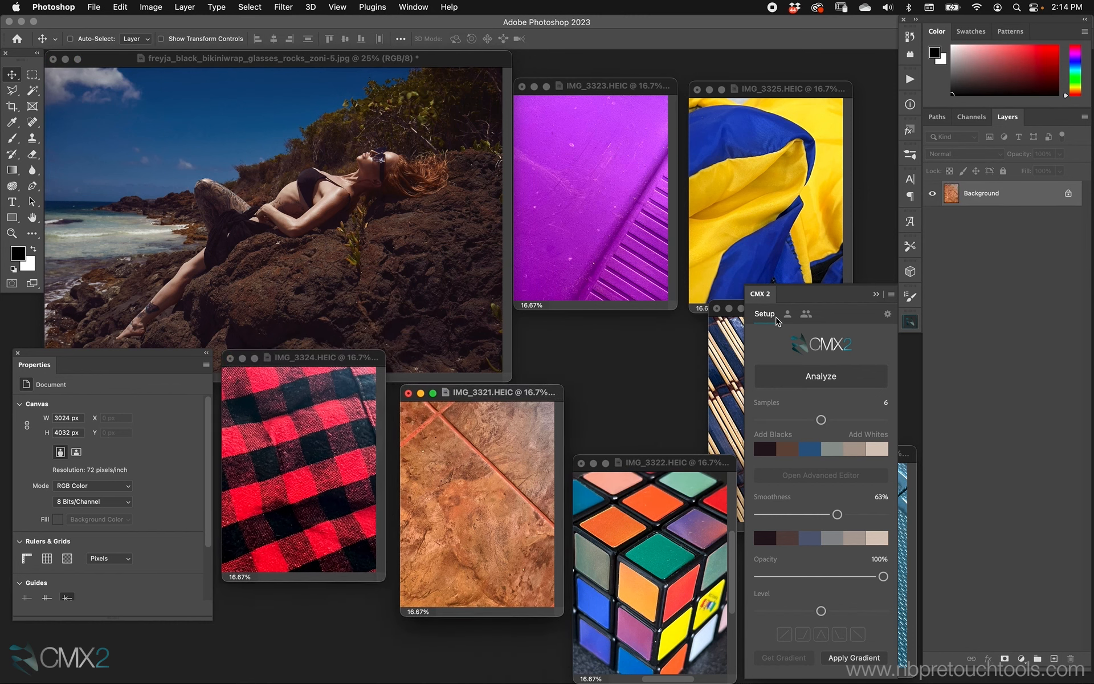
pyautogui.click(734, 322)
pyautogui.moveTo(716, 304); pyautogui.dragTo(587, 248)
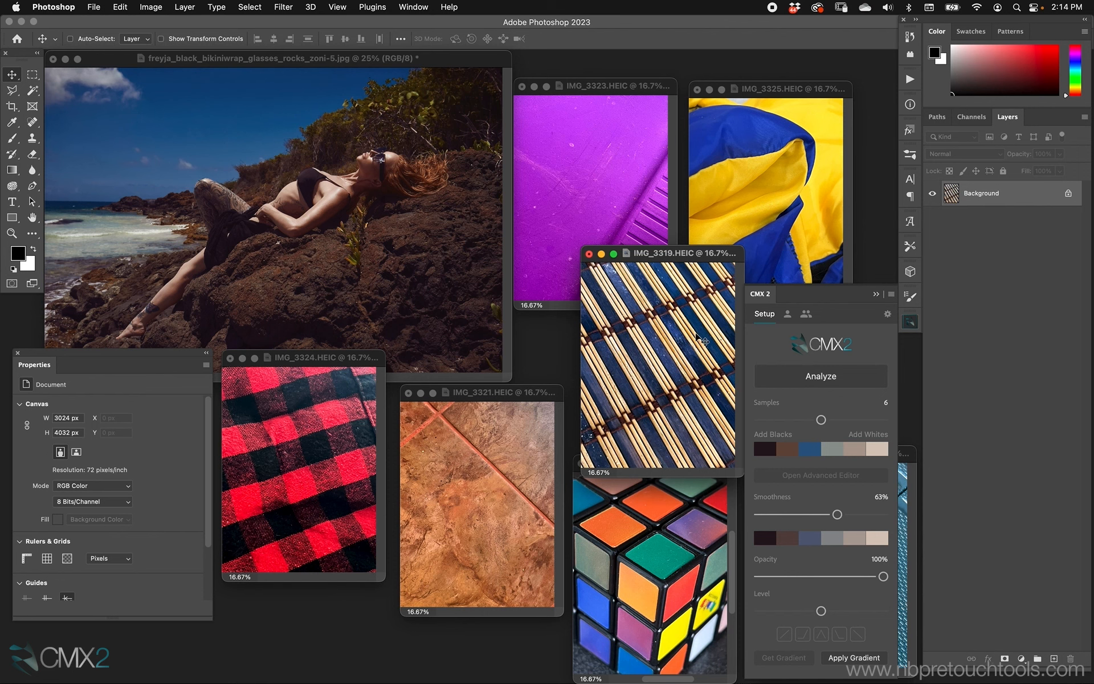
pyautogui.click(451, 63)
pyautogui.moveTo(451, 63); pyautogui.dragTo(452, 61)
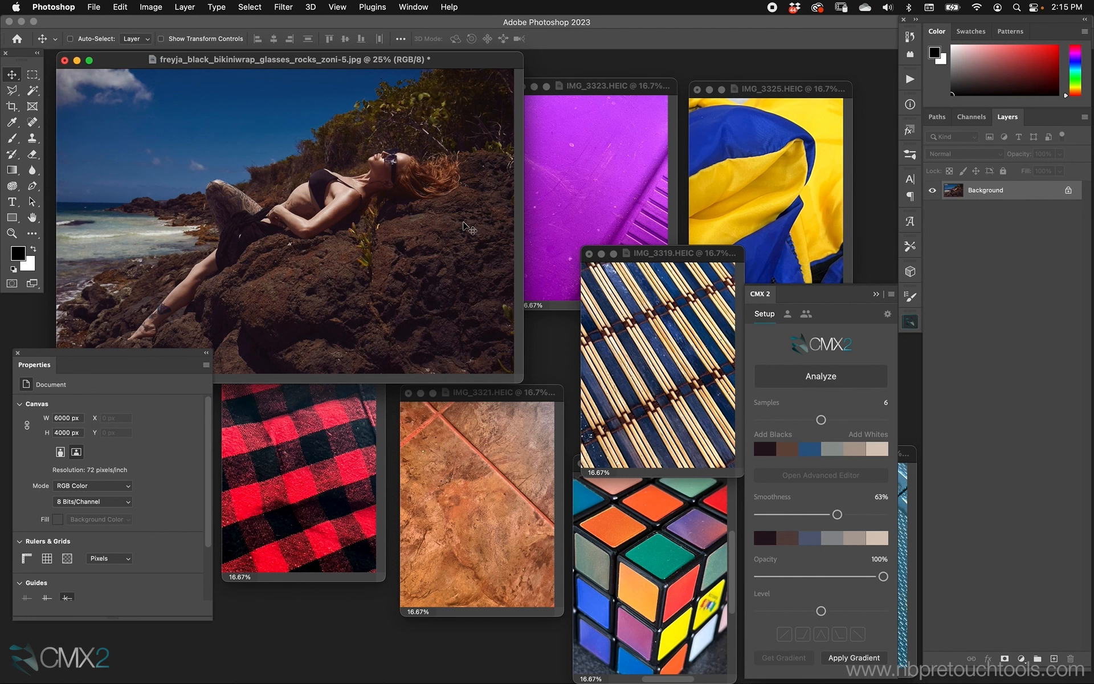
pyautogui.moveTo(623, 87); pyautogui.dragTo(631, 79)
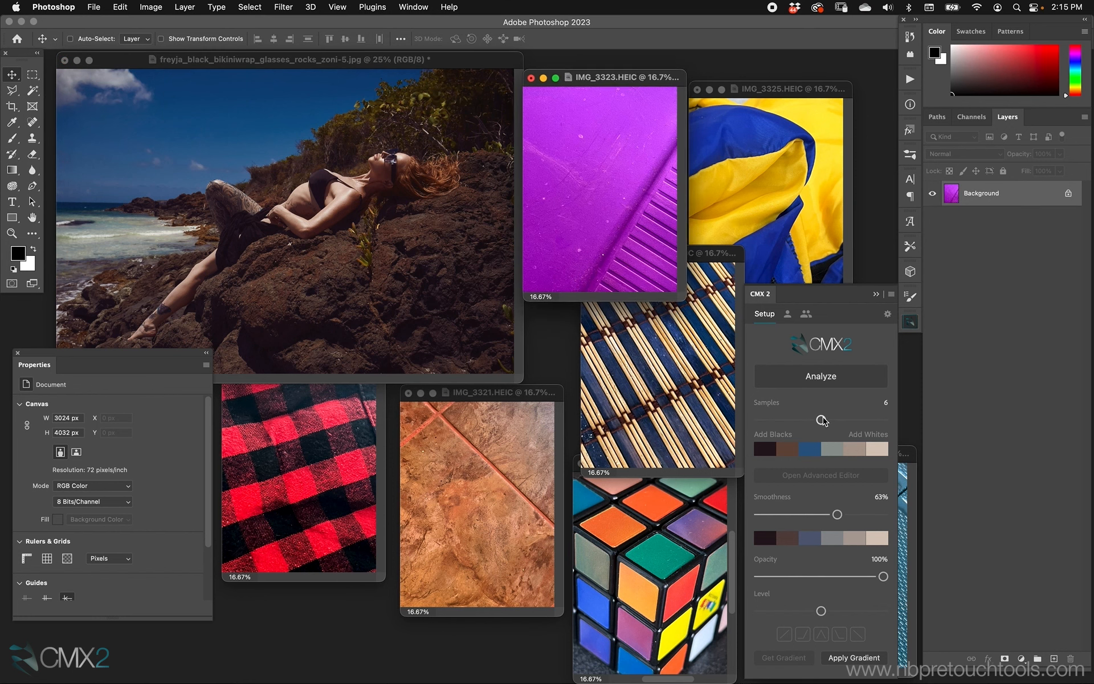
pyautogui.moveTo(822, 421); pyautogui.dragTo(805, 420)
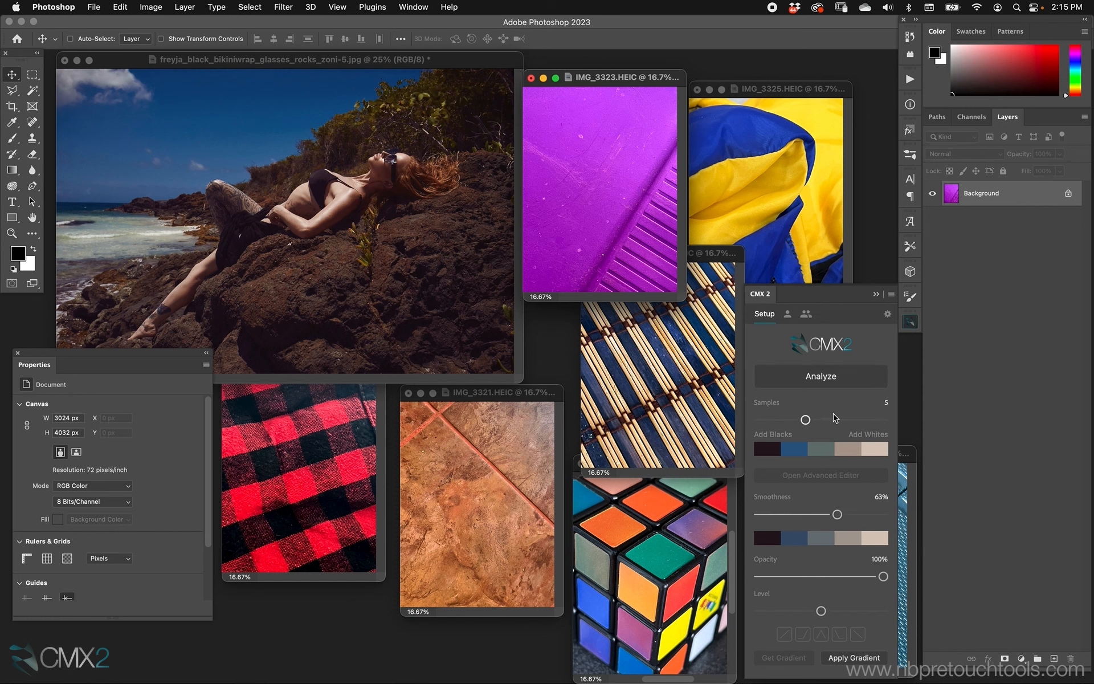
pyautogui.click(819, 379)
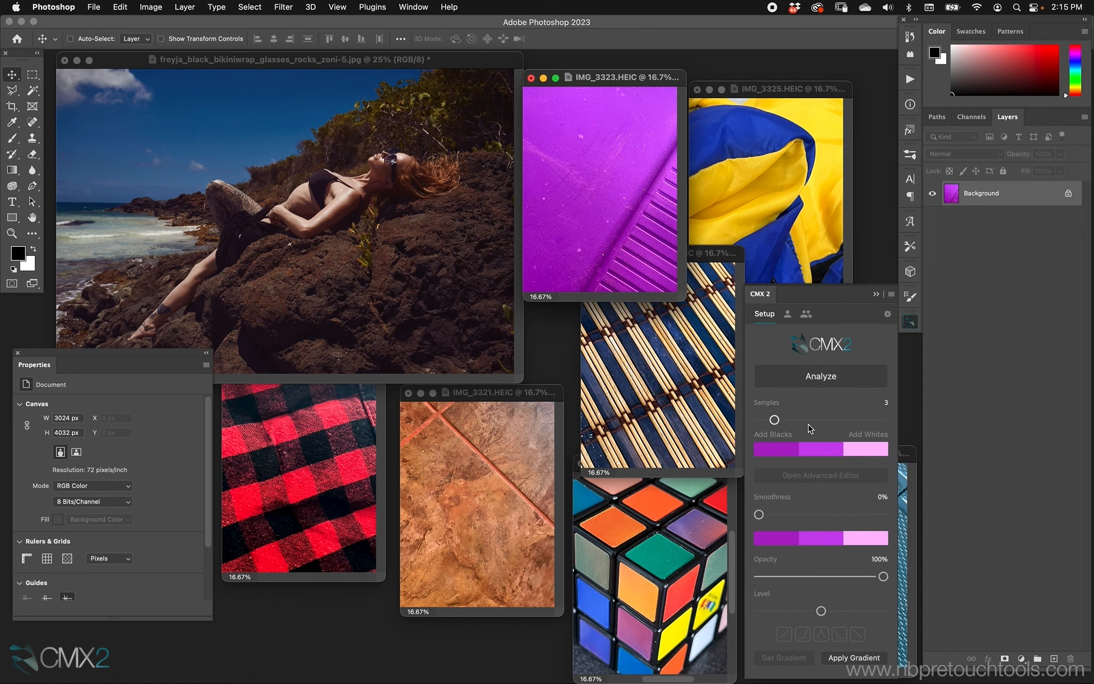
# Bring the portrait to front and set CMX2's default layer opacity to 50 with Soft Light blend mode
pyautogui.click(440, 63)
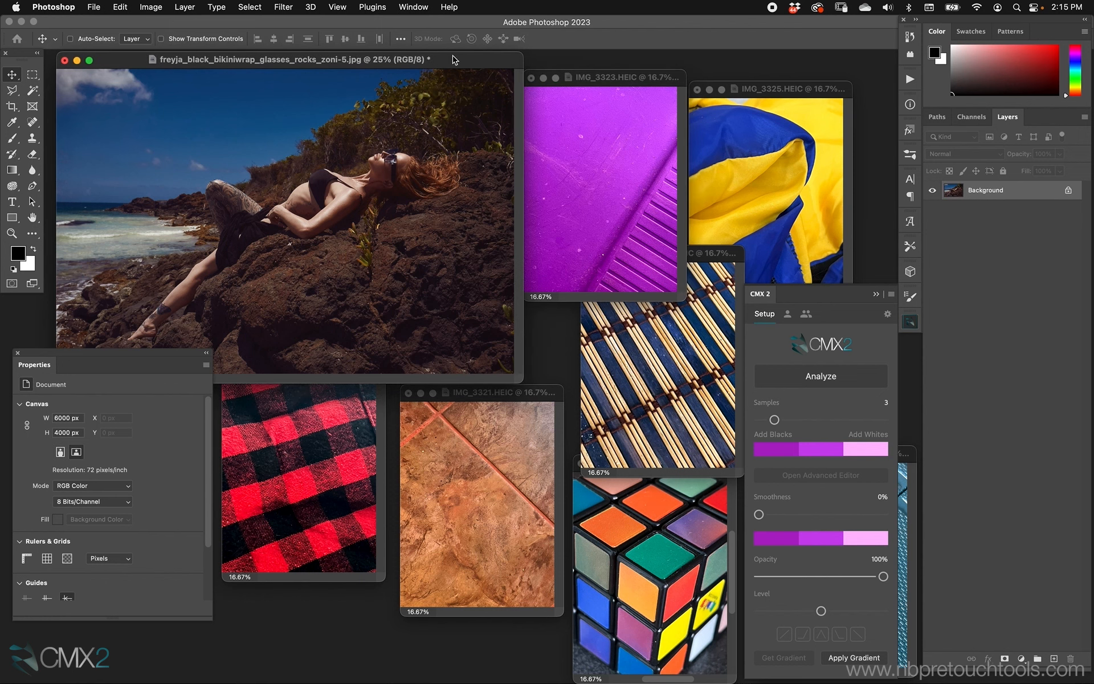
pyautogui.press('super+equal')
pyautogui.moveTo(556, 69); pyautogui.dragTo(607, 148)
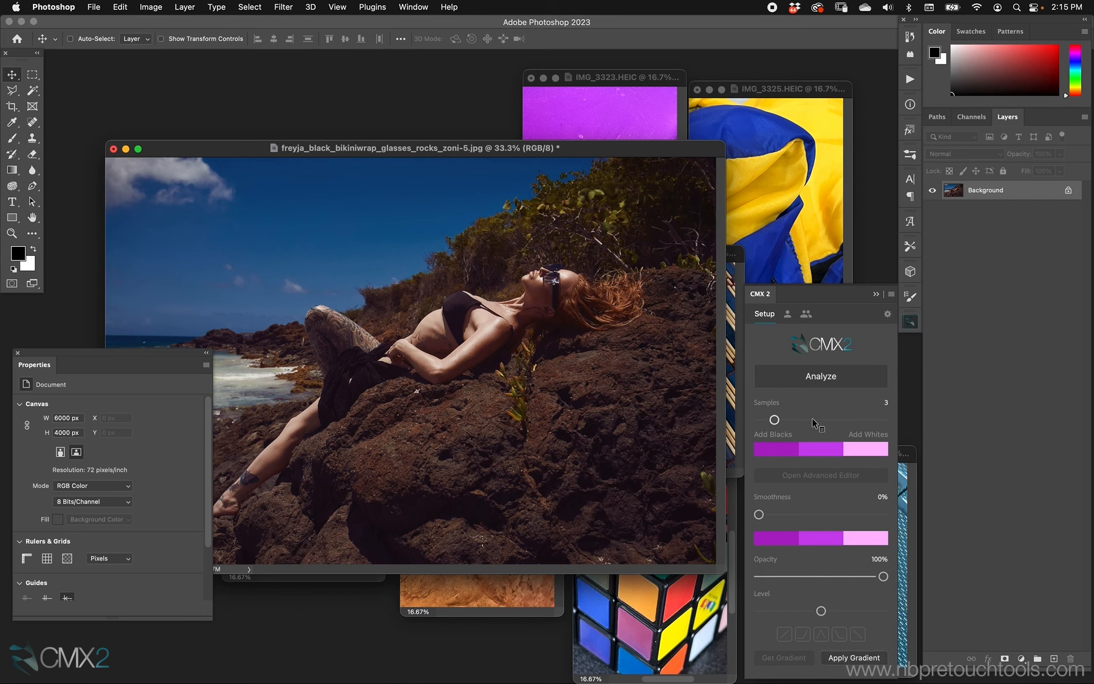
pyautogui.click(820, 373)
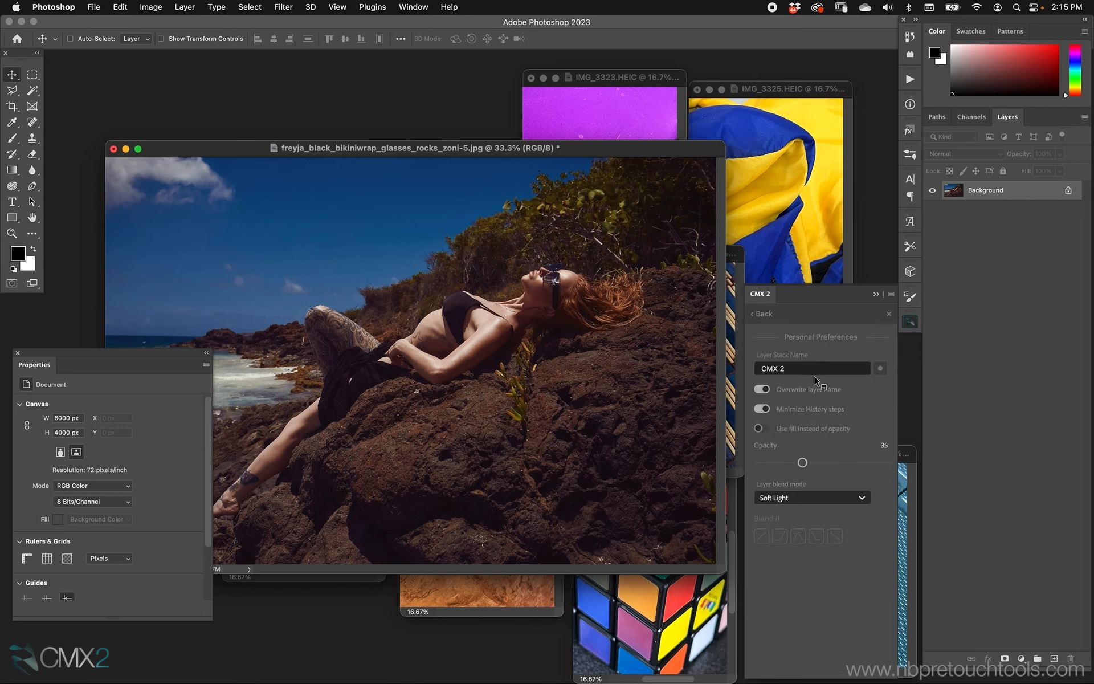
pyautogui.click(790, 494)
pyautogui.click(844, 466)
pyautogui.moveTo(821, 461); pyautogui.dragTo(802, 462)
pyautogui.moveTo(802, 462); pyautogui.dragTo(821, 463)
pyautogui.click(764, 315)
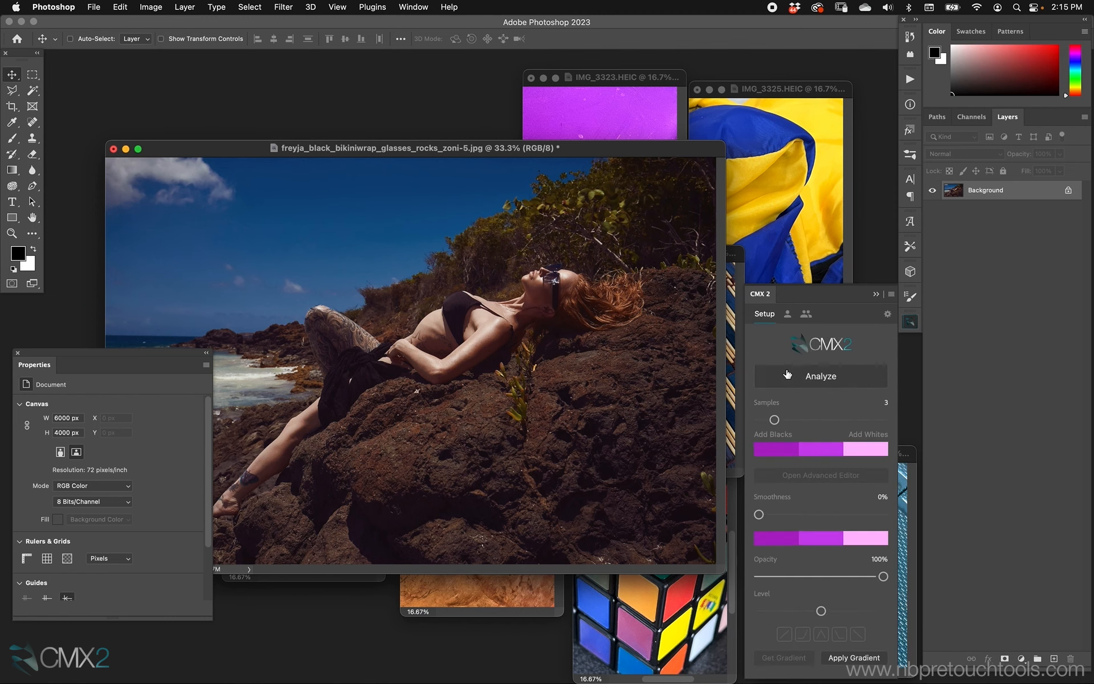
# Apply the sampled purple gradient to the portrait and toggle the CMX 2 group's visibility to compare
pyautogui.click(851, 658)
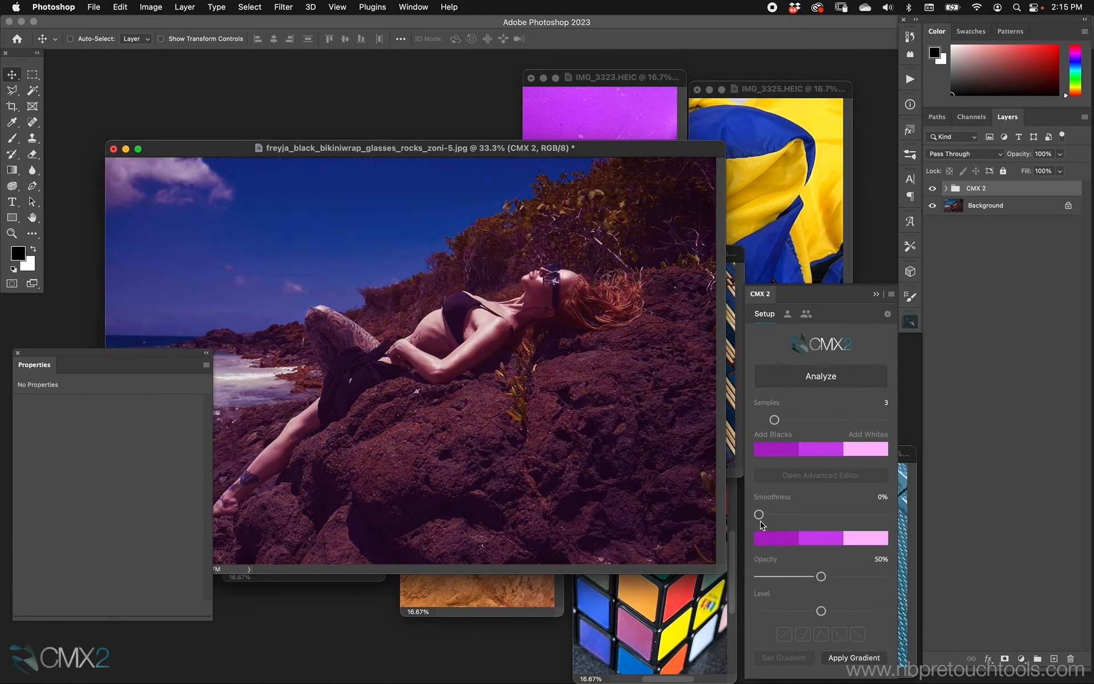
pyautogui.moveTo(650, 151); pyautogui.dragTo(534, 164)
pyautogui.moveTo(634, 71); pyautogui.dragTo(759, 61)
pyautogui.moveTo(549, 135); pyautogui.dragTo(663, 126)
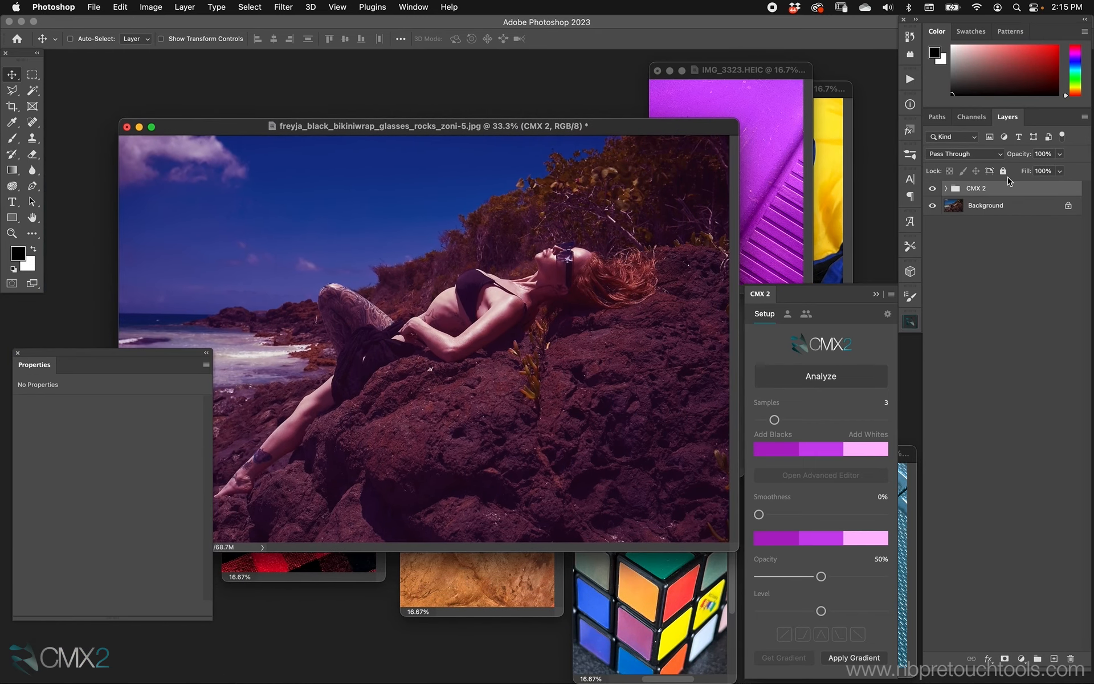
pyautogui.click(932, 188)
pyautogui.click(932, 188)
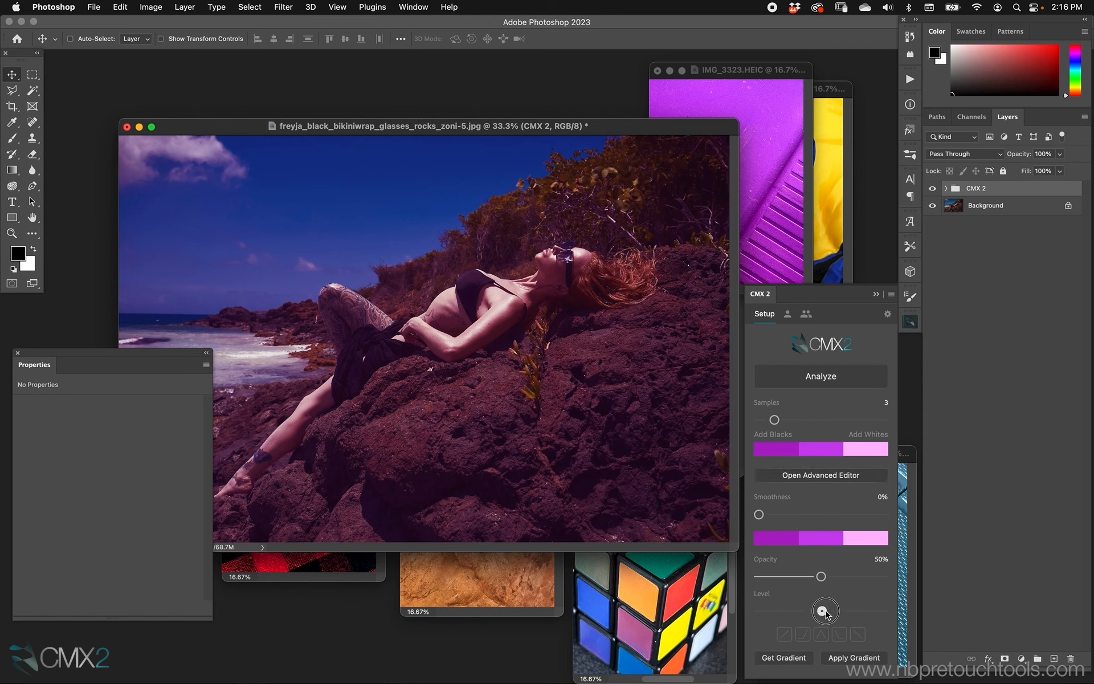
# Set the gradient's opacity to 69% and raise its level slightly, then select the CMX 2 group
pyautogui.moveTo(821, 610); pyautogui.dragTo(800, 577)
pyautogui.moveTo(798, 577); pyautogui.dragTo(845, 577)
pyautogui.press('f')
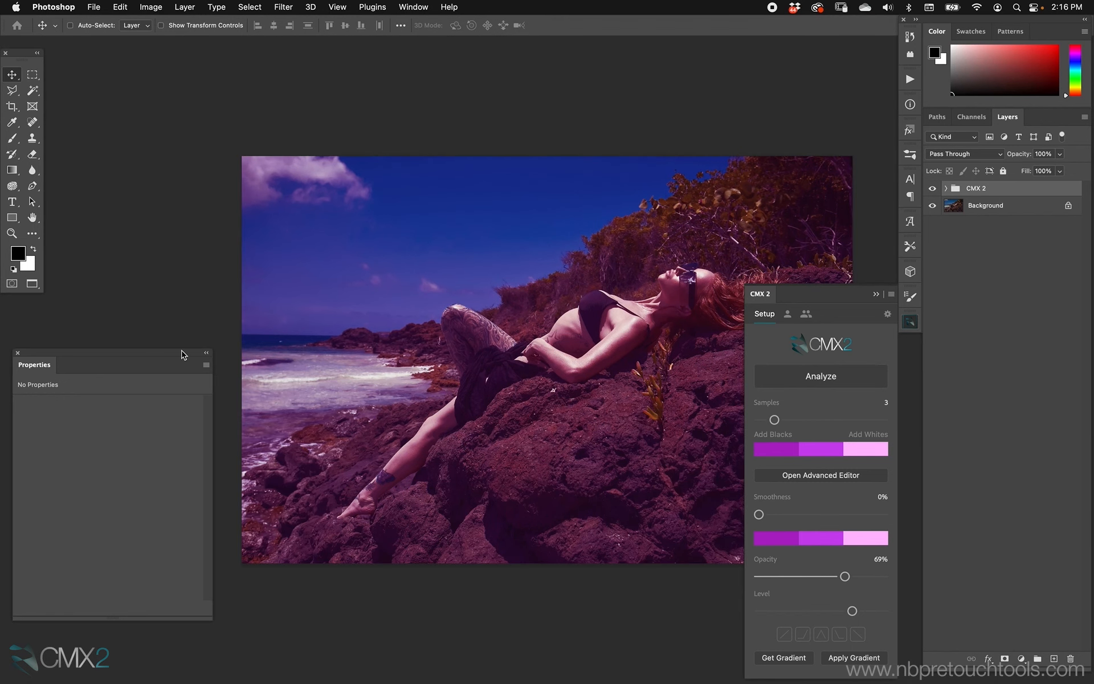
pyautogui.moveTo(478, 313); pyautogui.dragTo(399, 293)
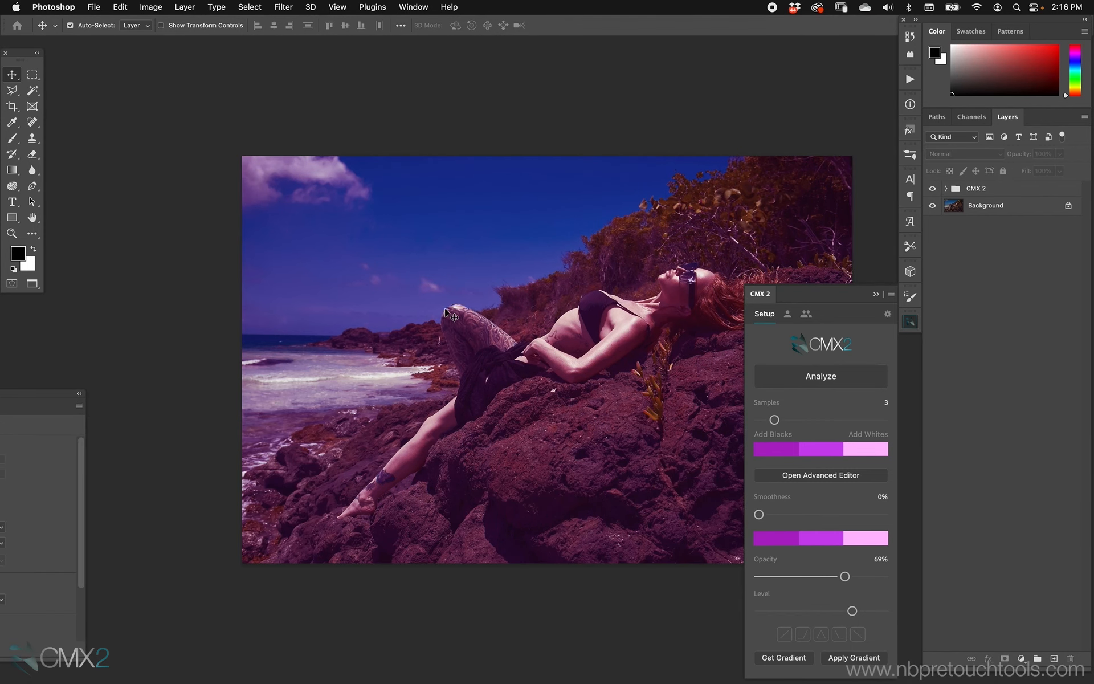
pyautogui.moveTo(513, 312); pyautogui.dragTo(435, 289)
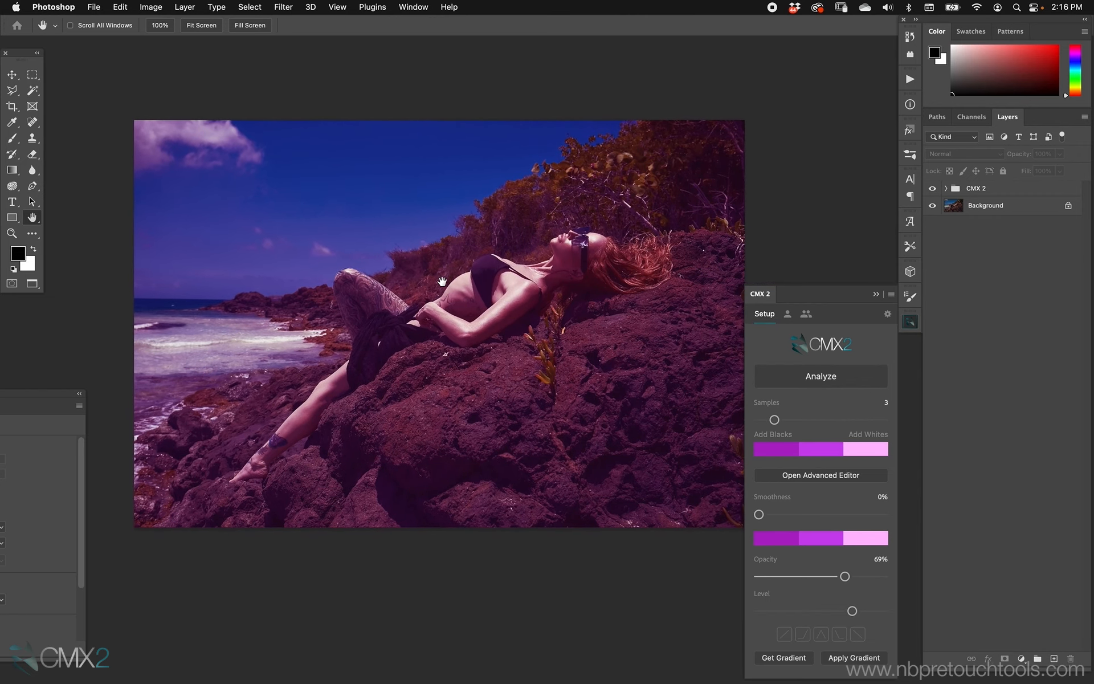
pyautogui.click(974, 194)
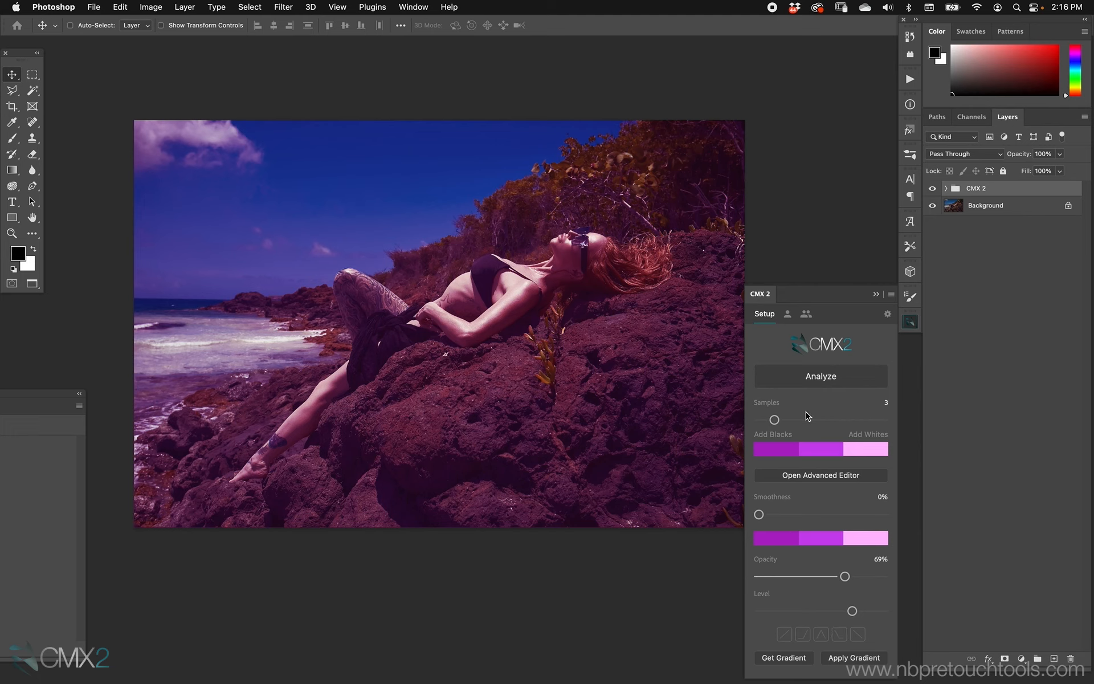
# Expand the CMX 2 group and inspect the Gradient Map layer's blending options
pyautogui.click(946, 188)
pyautogui.click(963, 226)
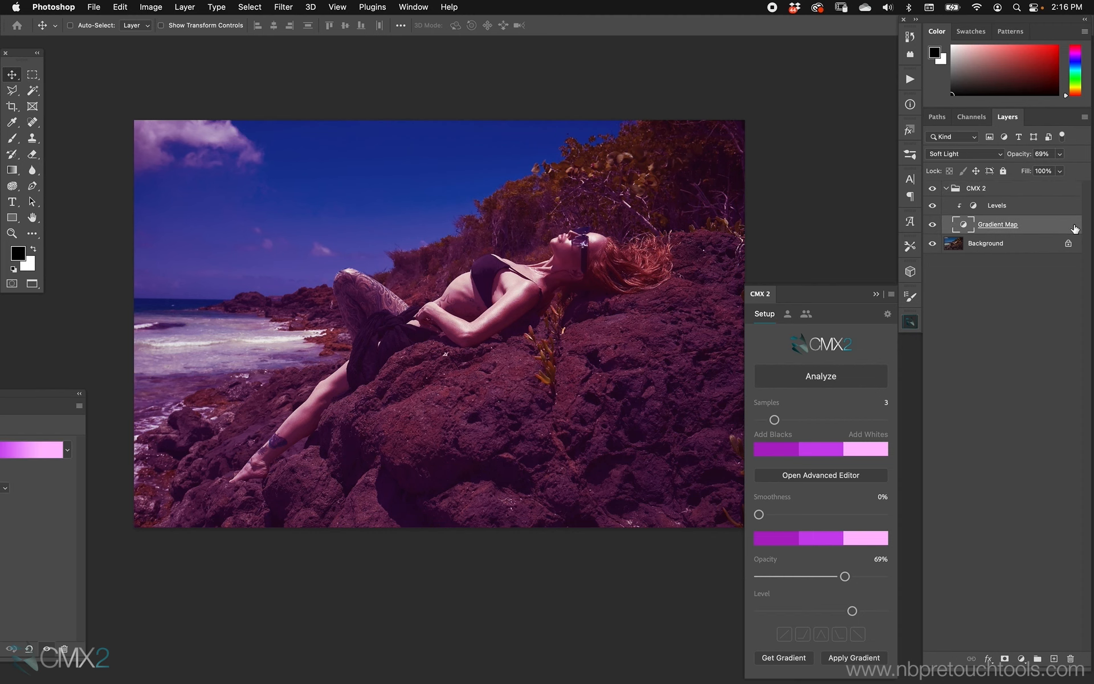
pyautogui.doubleClick(1075, 228)
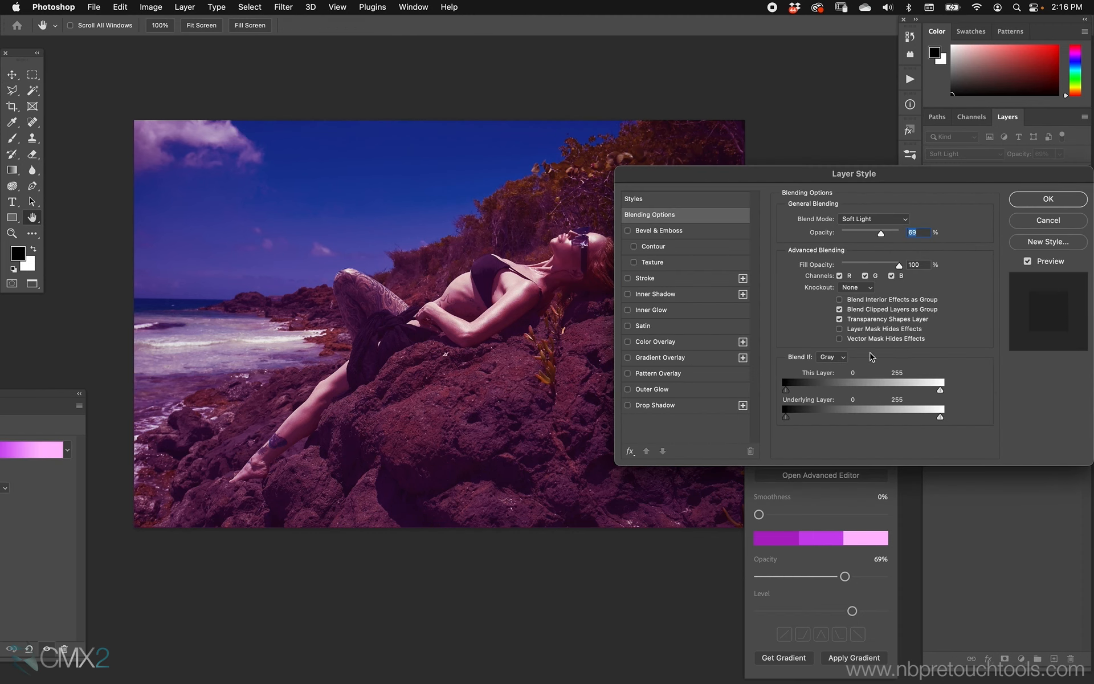
pyautogui.click(1043, 221)
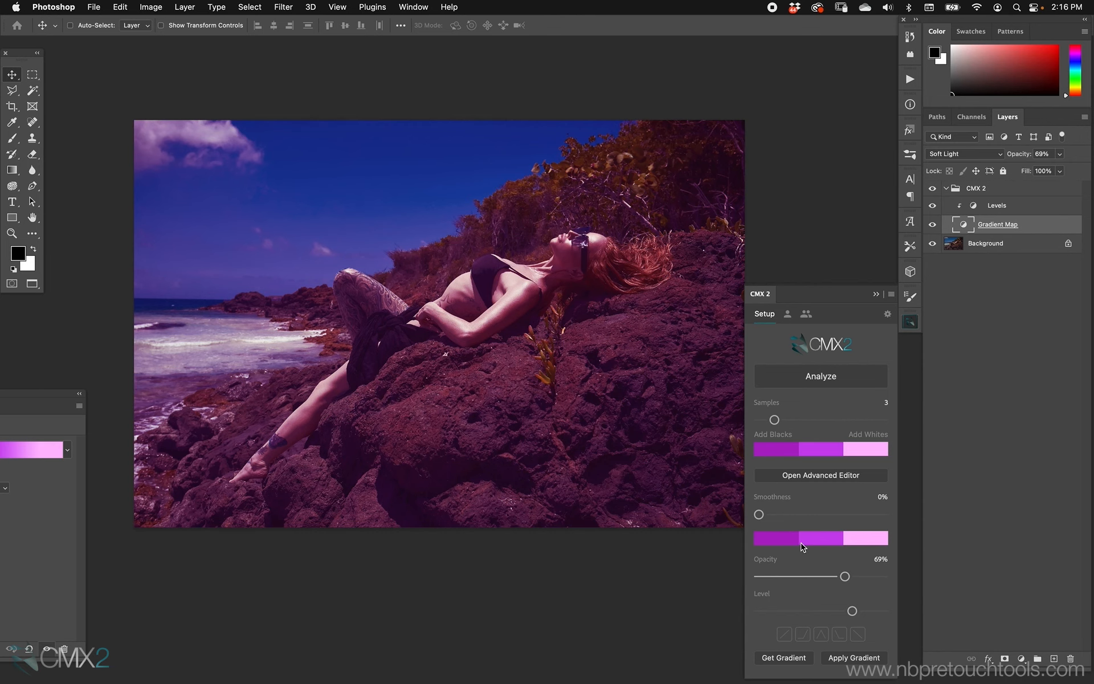
# Select the CMX 2 group and apply the first Blend If preset to the gradient
pyautogui.press('space')
pyautogui.moveTo(544, 370); pyautogui.dragTo(518, 360)
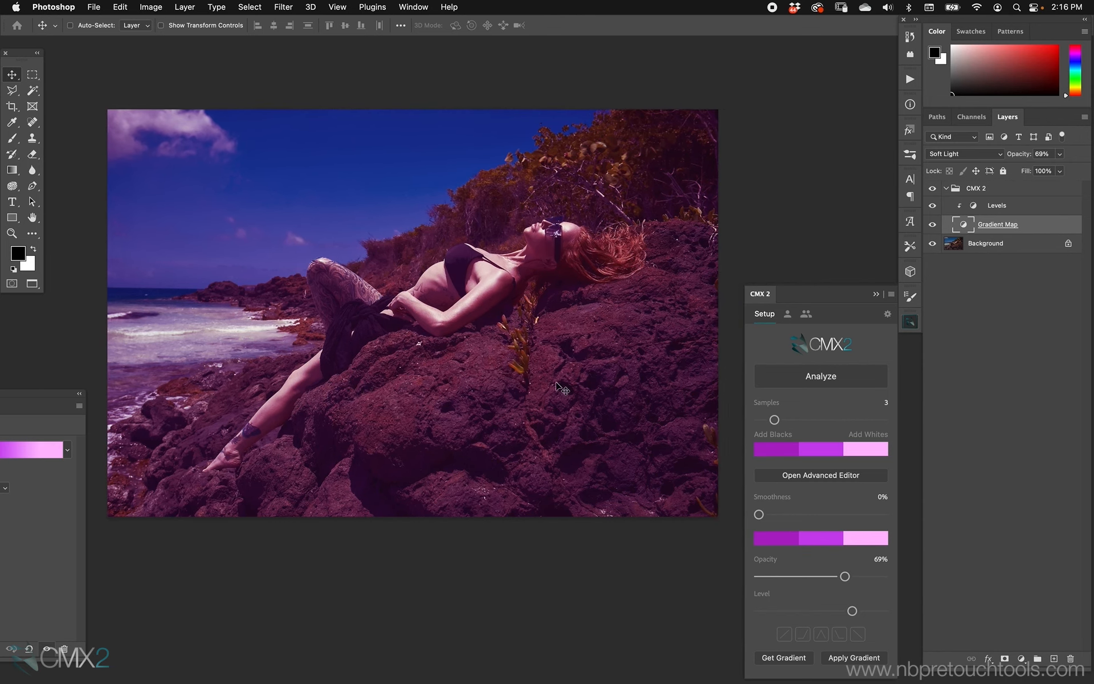
pyautogui.click(990, 188)
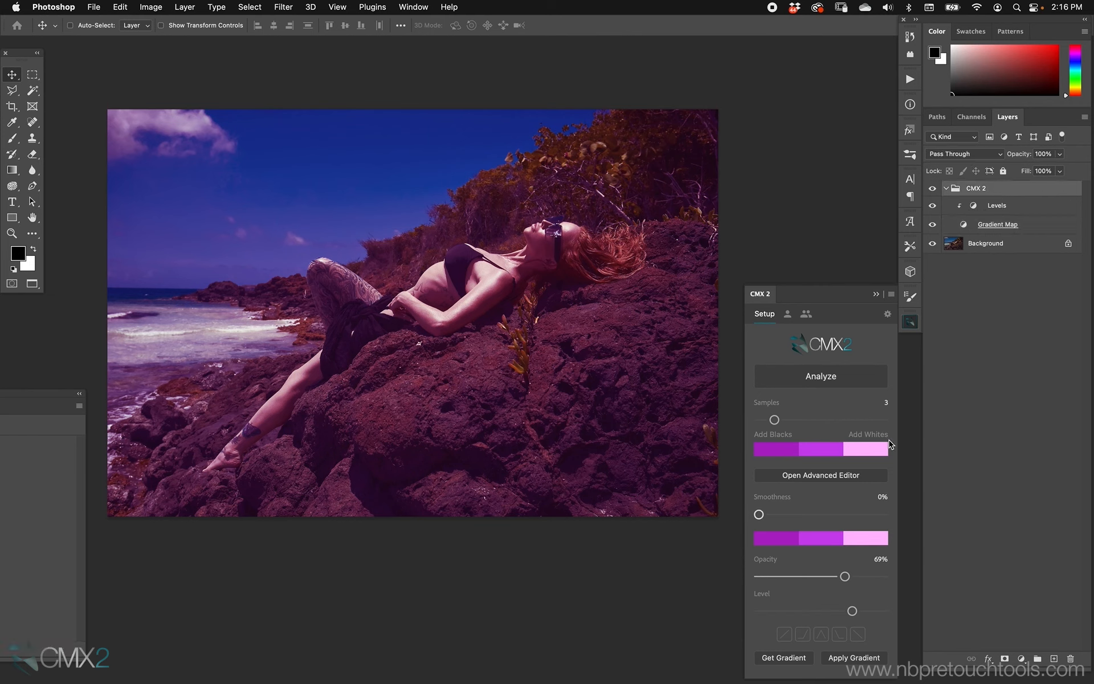
pyautogui.click(784, 633)
# Open the Gradient Map's blending options to inspect the Blend If sliders, then close them
pyautogui.click(1070, 226)
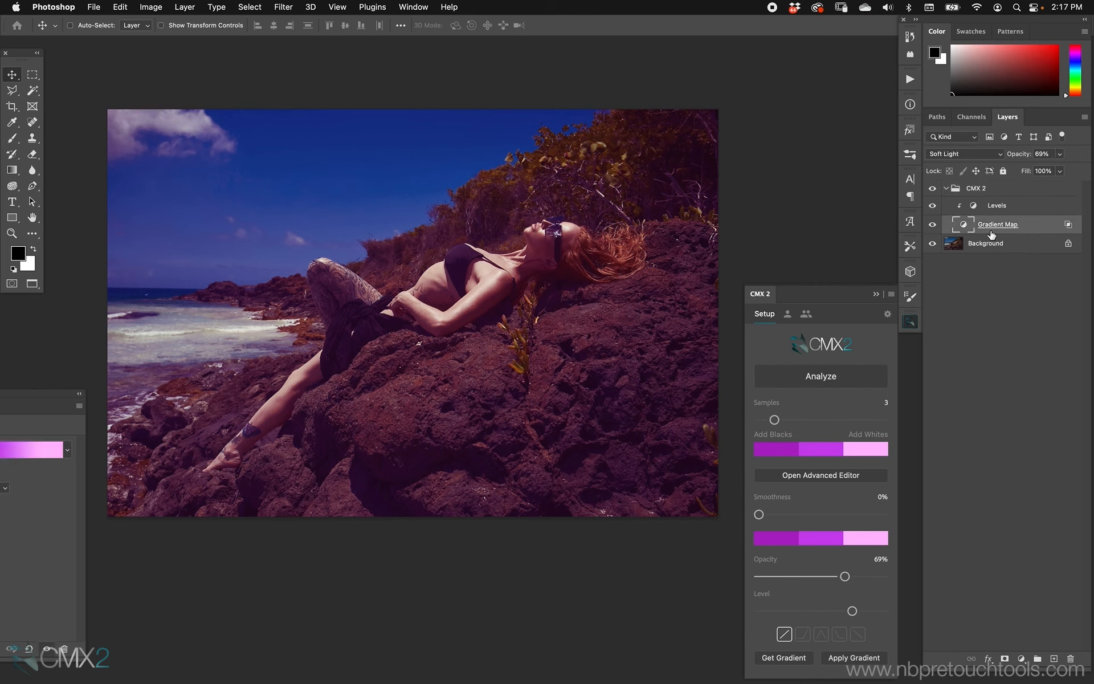
pyautogui.doubleClick(1069, 227)
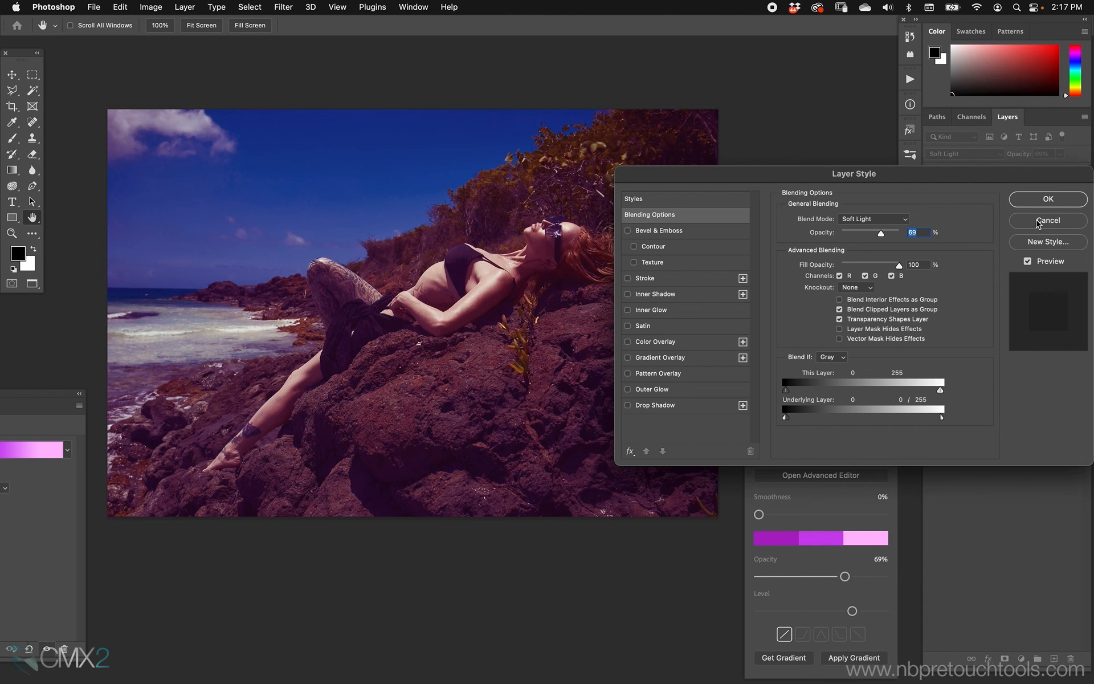
pyautogui.click(1043, 221)
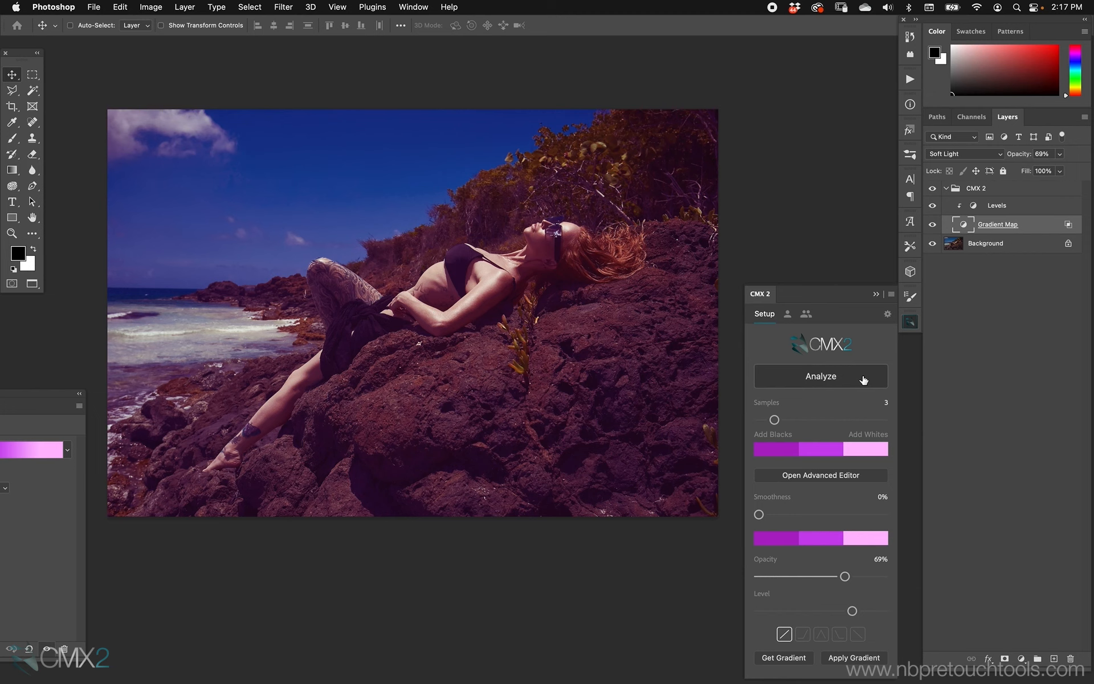
# Try the second Blend If preset at 82% opacity, toggling the CMX 2 group to compare
pyautogui.click(788, 632)
pyautogui.click(803, 635)
pyautogui.moveTo(845, 576); pyautogui.dragTo(846, 610)
pyautogui.click(933, 190)
pyautogui.click(932, 188)
pyautogui.click(932, 190)
pyautogui.click(933, 190)
pyautogui.click(802, 633)
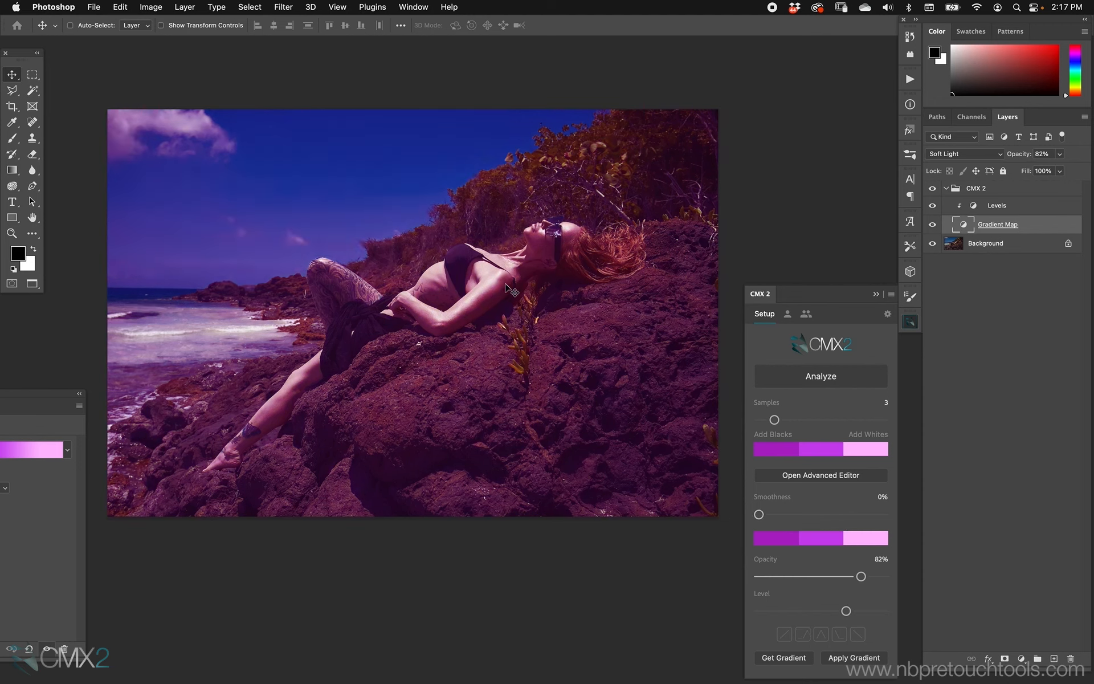
pyautogui.click(802, 634)
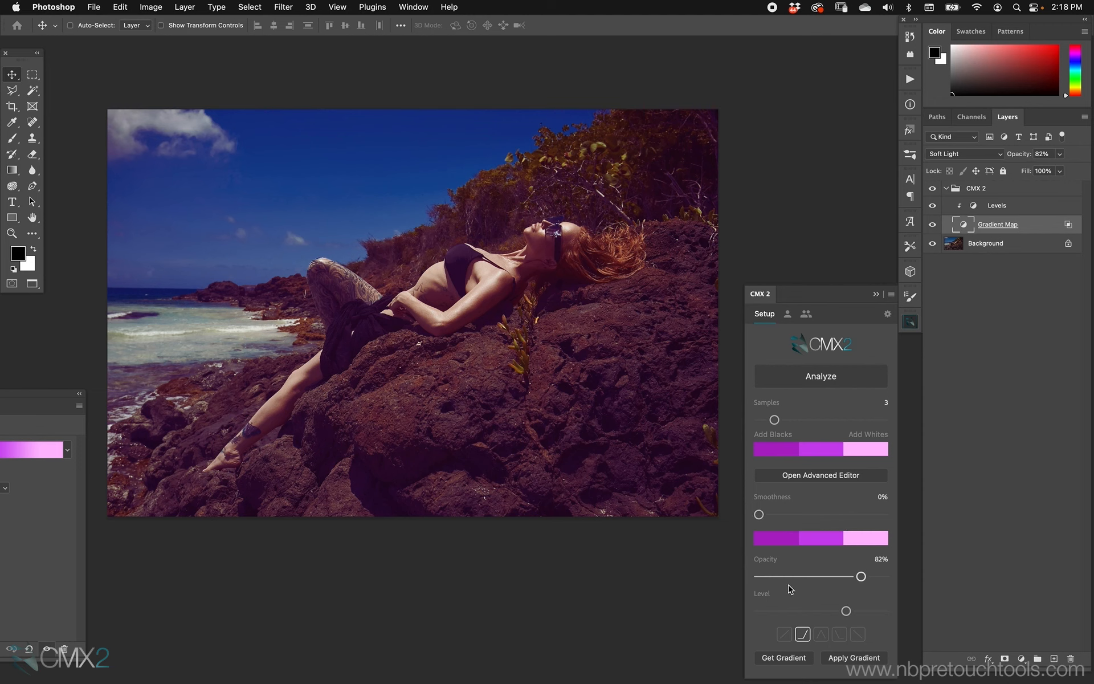
# Apply the third Blend If preset at 60% opacity and inspect the Gradient Map's blending options
pyautogui.click(820, 634)
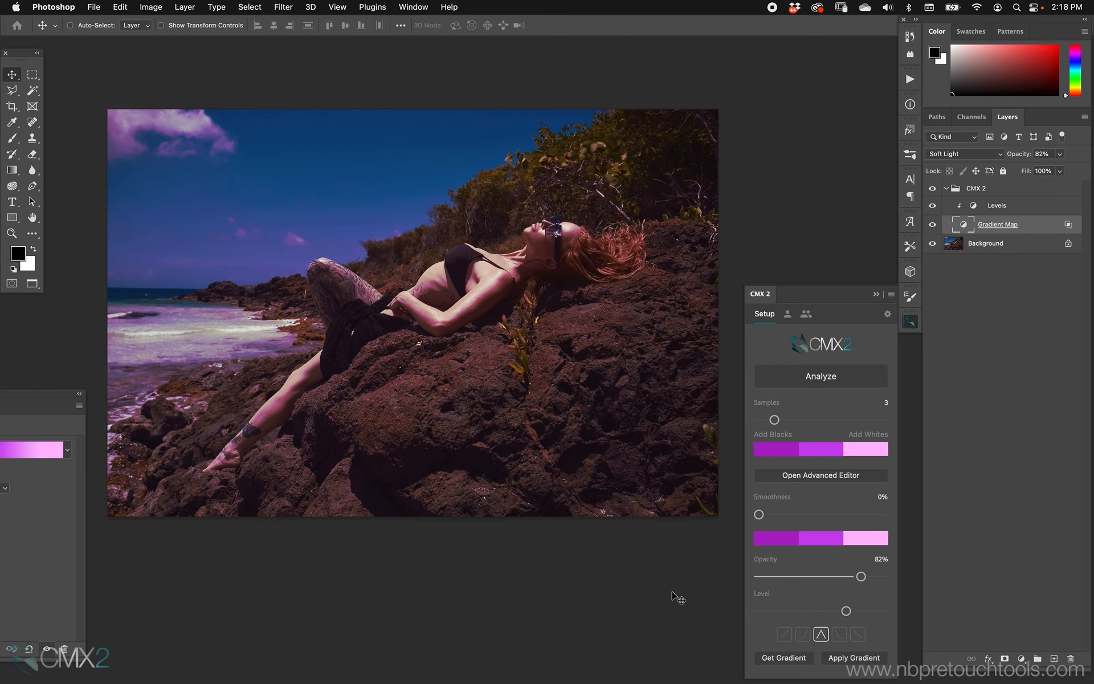
pyautogui.moveTo(860, 576); pyautogui.dragTo(827, 567)
pyautogui.doubleClick(1067, 225)
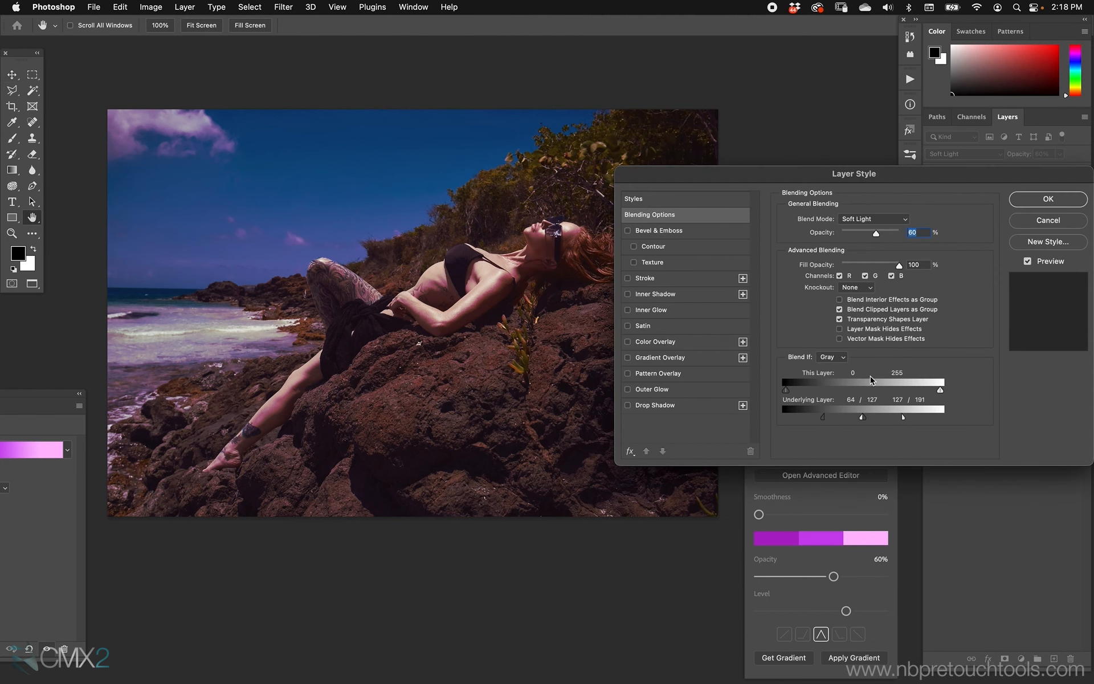
pyautogui.click(1013, 223)
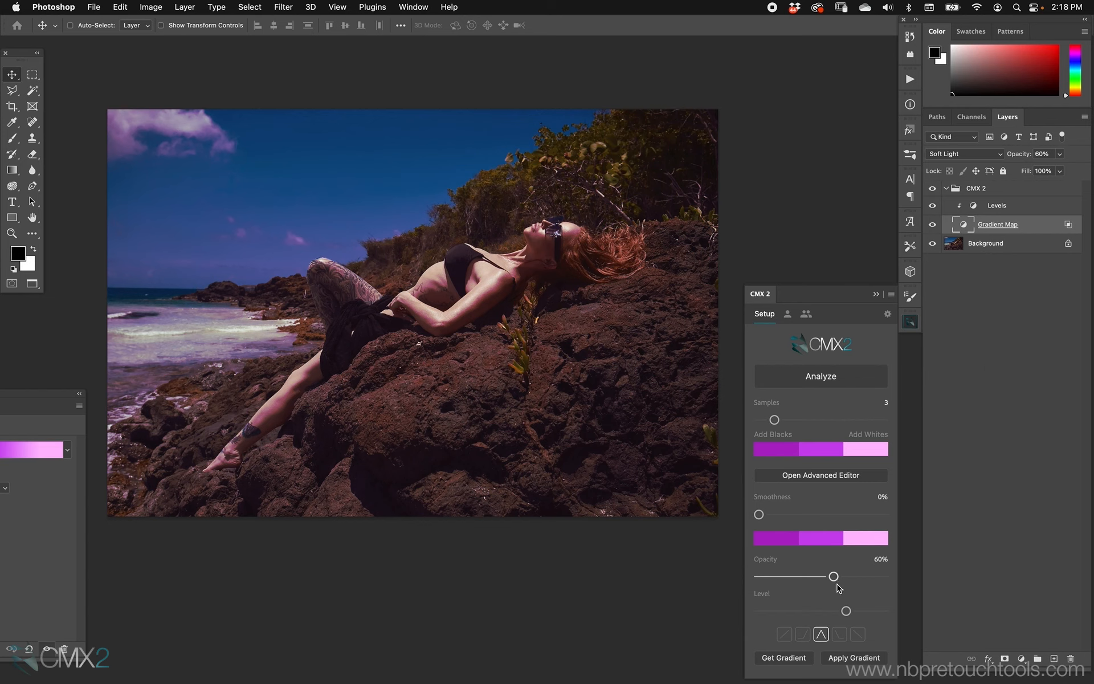
# Apply the fourth Blend If preset at 71% opacity and inspect the Gradient Map's blending options
pyautogui.click(840, 635)
pyautogui.moveTo(833, 574); pyautogui.dragTo(848, 575)
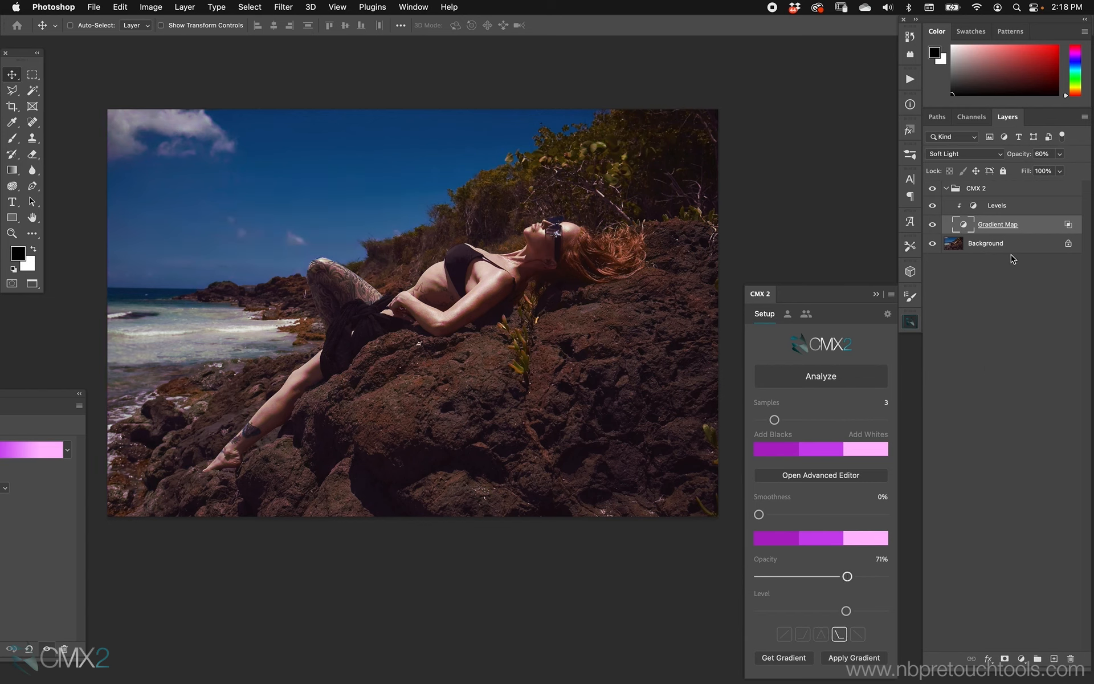
pyautogui.doubleClick(1065, 227)
pyautogui.click(1047, 224)
# Apply the fifth Blend If preset and toggle the CMX 2 group's visibility to compare
pyautogui.click(857, 634)
pyautogui.click(932, 188)
pyautogui.click(931, 190)
pyautogui.click(932, 190)
# Reapply the first Blend If preset and pick the first Blend If option in CMX2 preferences
pyautogui.click(785, 634)
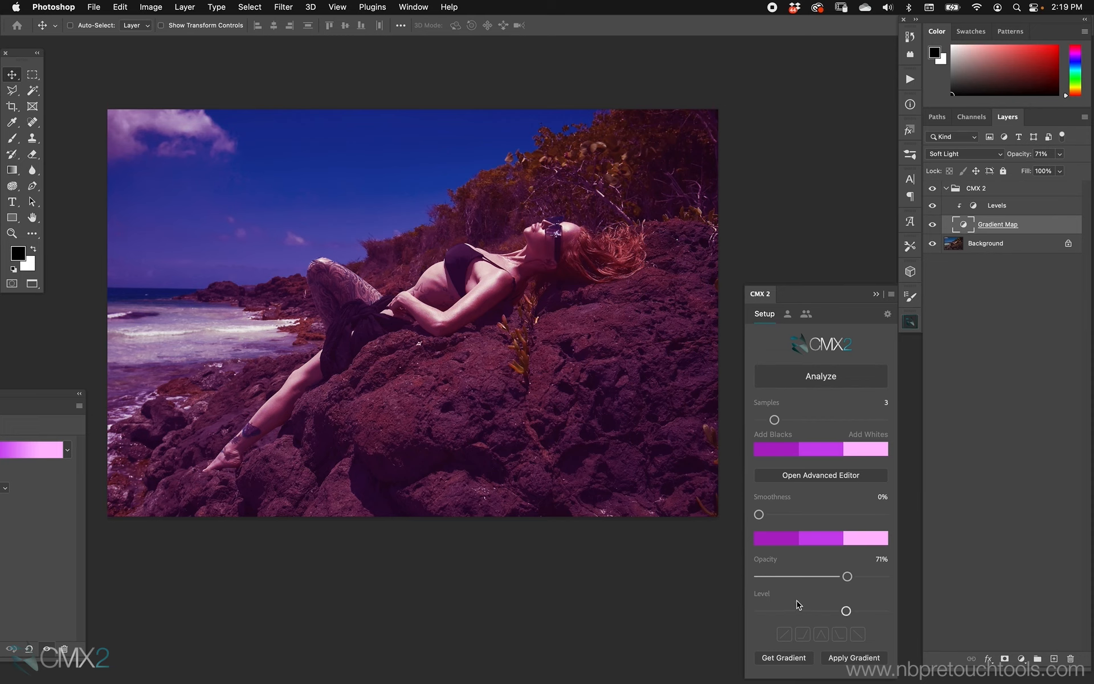
pyautogui.click(825, 381)
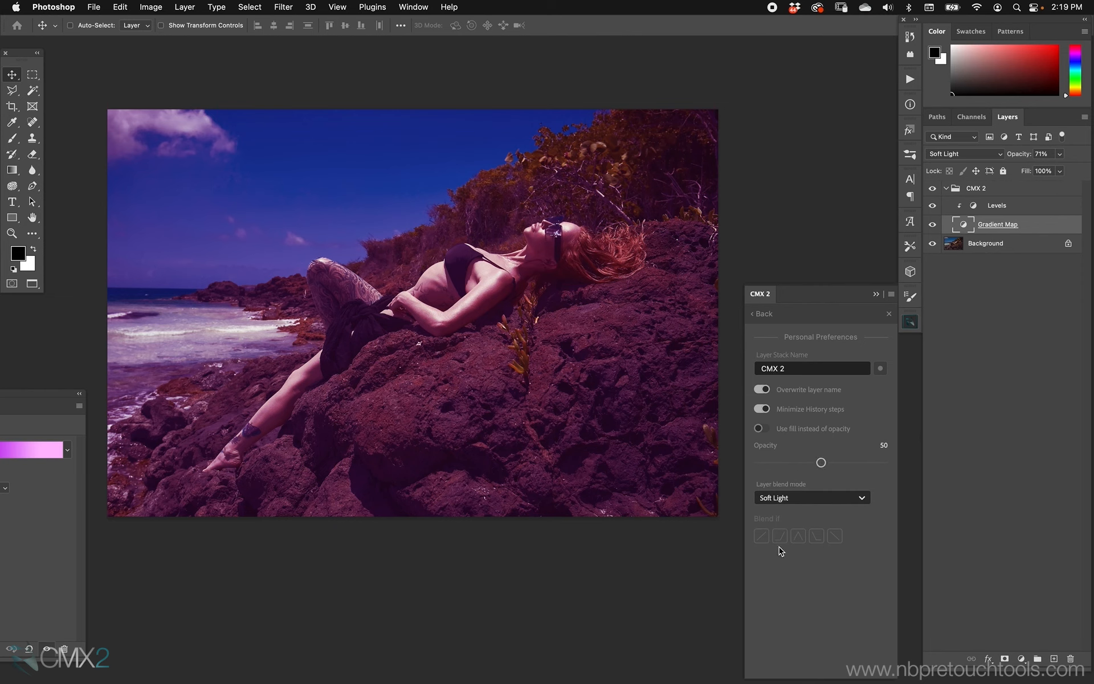
pyautogui.click(761, 536)
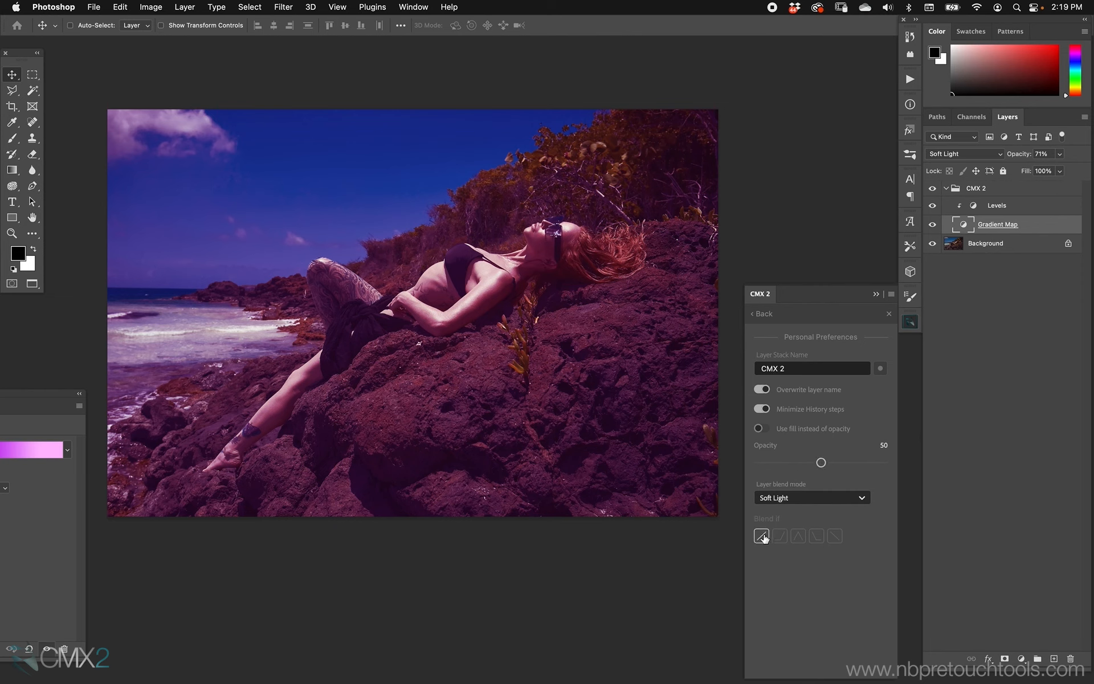
pyautogui.click(762, 313)
# Delete the CMX 2 group, reapply the gradient with the new preferences and toggle the group's visibility to compare
pyautogui.click(1003, 193)
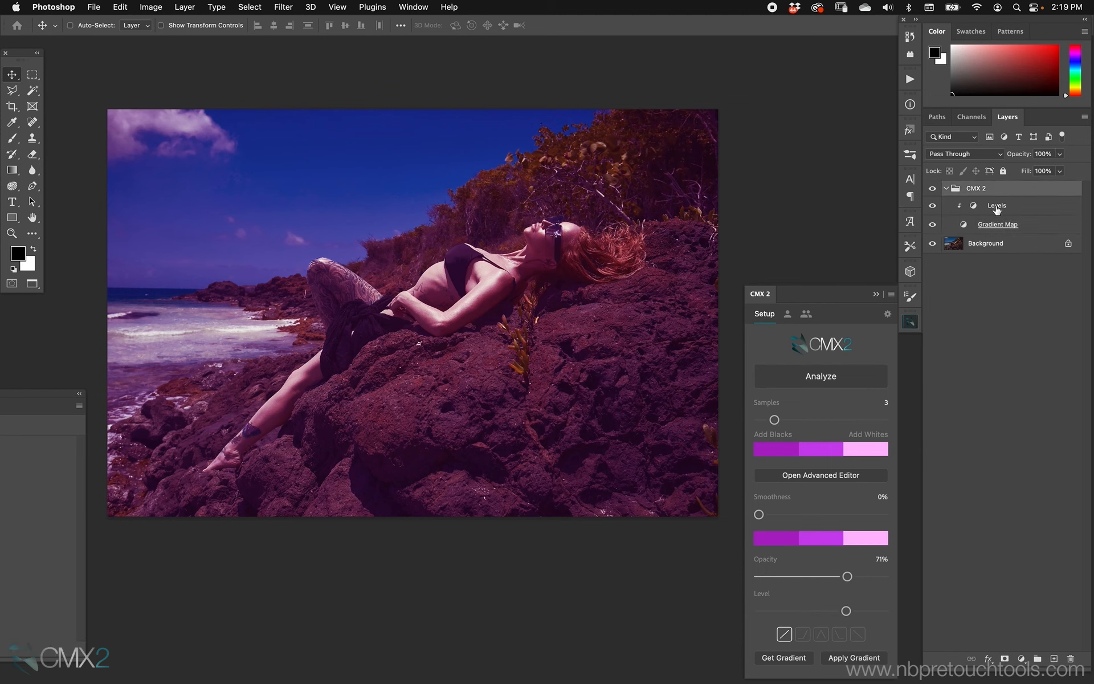
pyautogui.press('Delete')
pyautogui.click(857, 657)
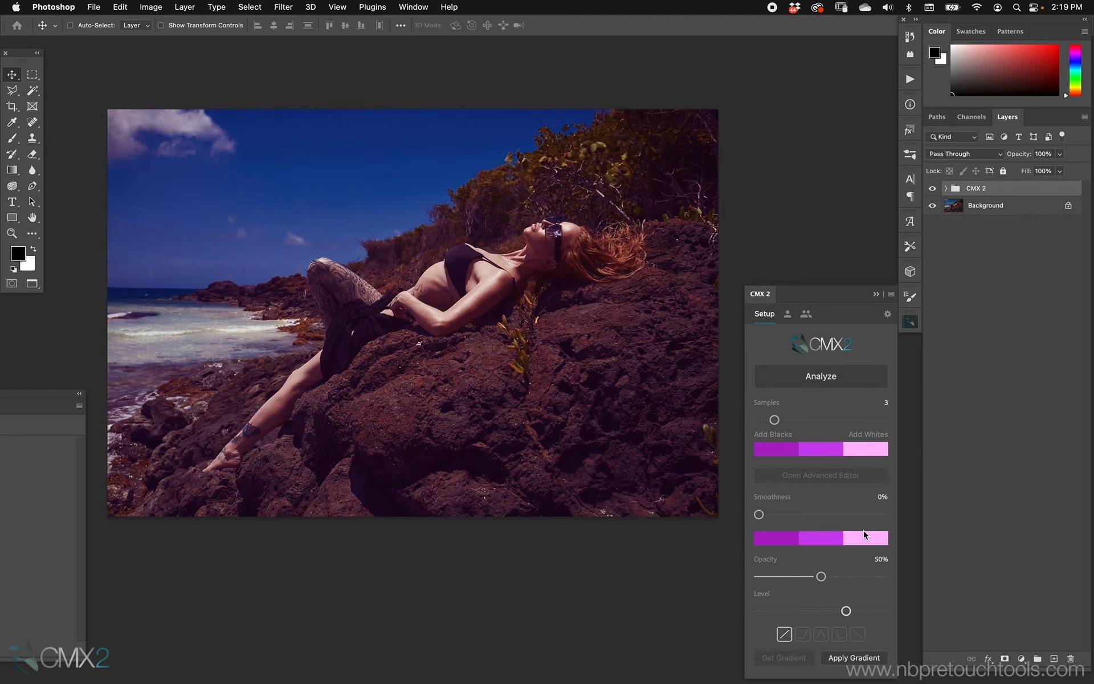
pyautogui.click(945, 190)
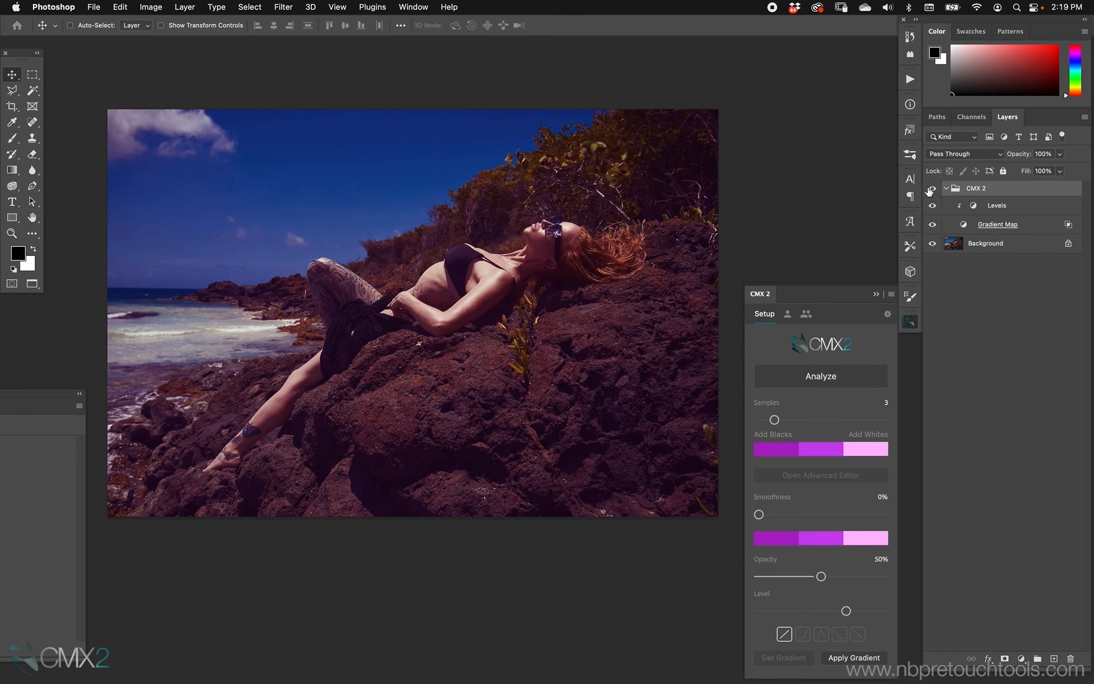
pyautogui.click(932, 188)
pyautogui.click(932, 188)
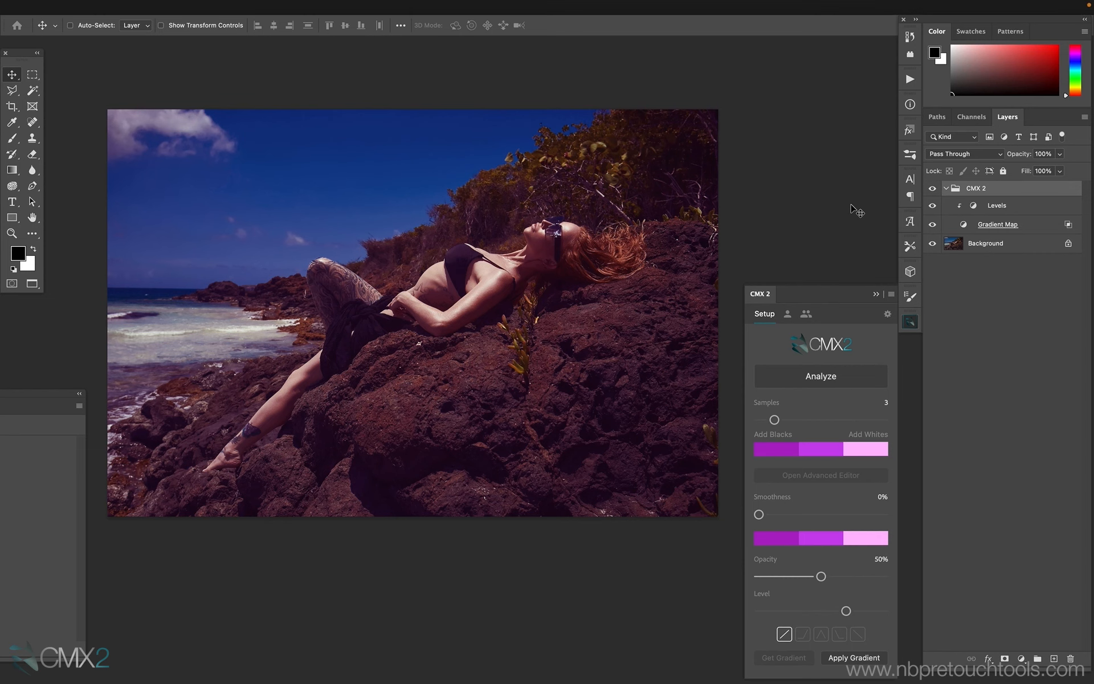
# Bring the yellow and blue jacket reference image forward and analyze it with CMX2
pyautogui.press('f')
pyautogui.press('f')
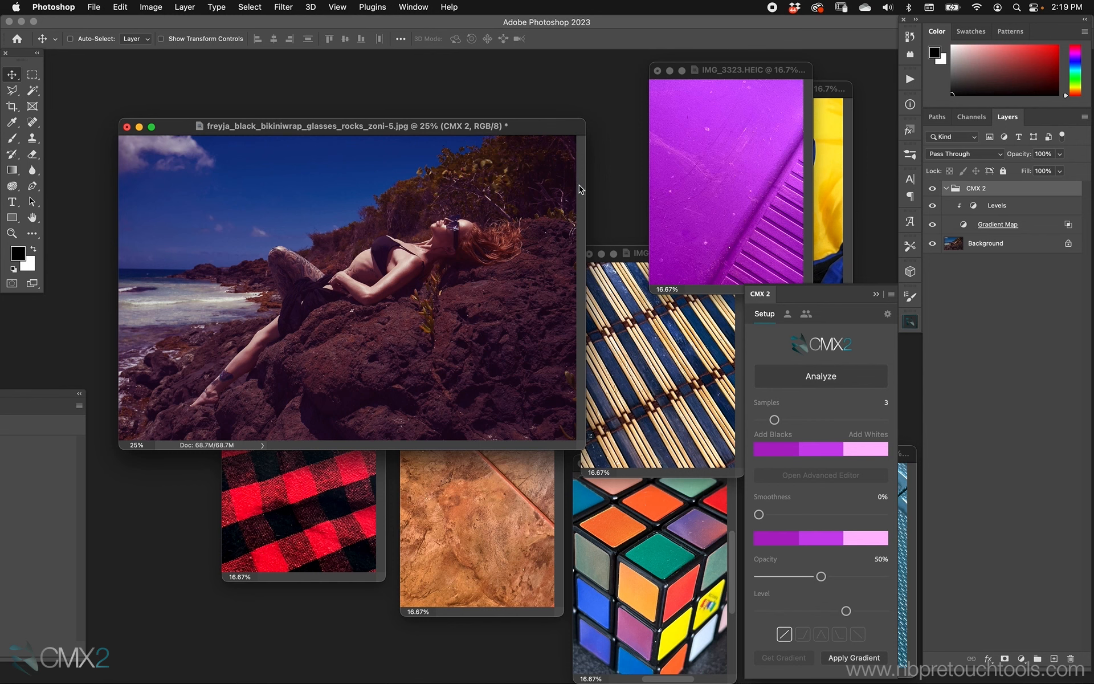
pyautogui.moveTo(538, 127); pyautogui.dragTo(500, 76)
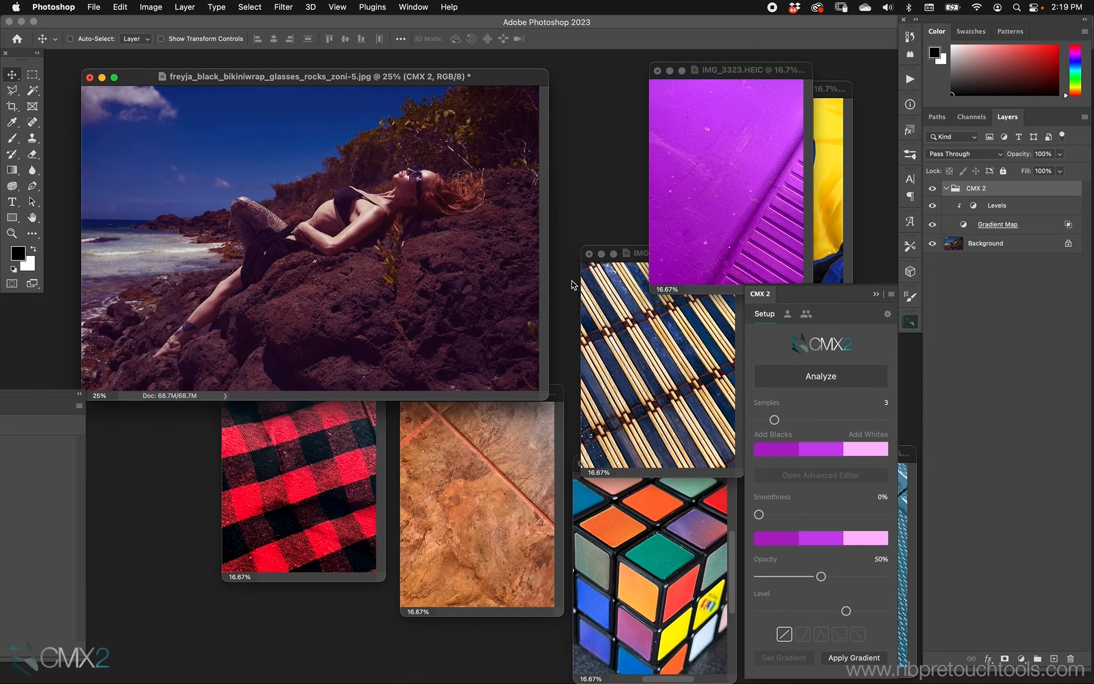
pyautogui.click(823, 89)
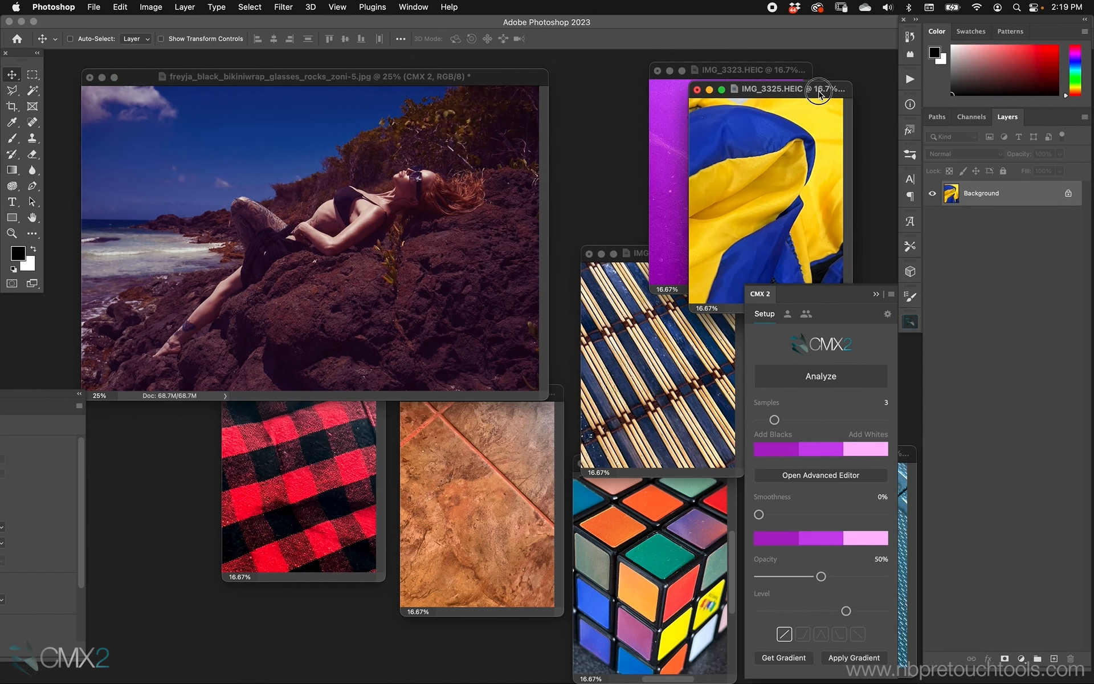
pyautogui.moveTo(823, 89); pyautogui.dragTo(688, 80)
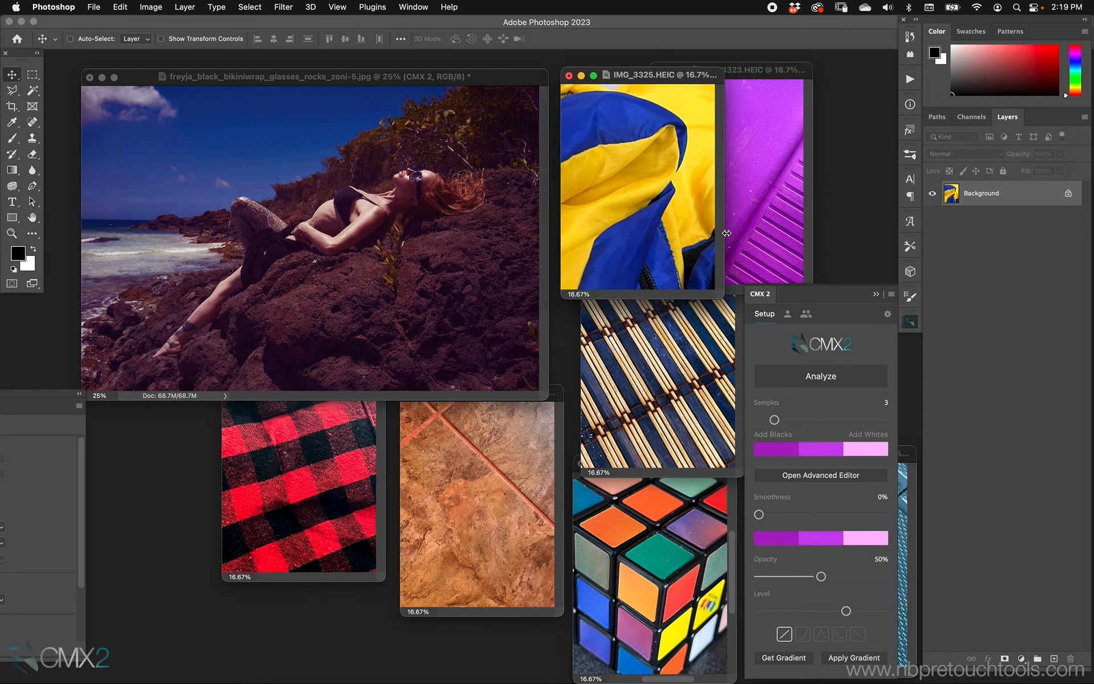
pyautogui.click(837, 376)
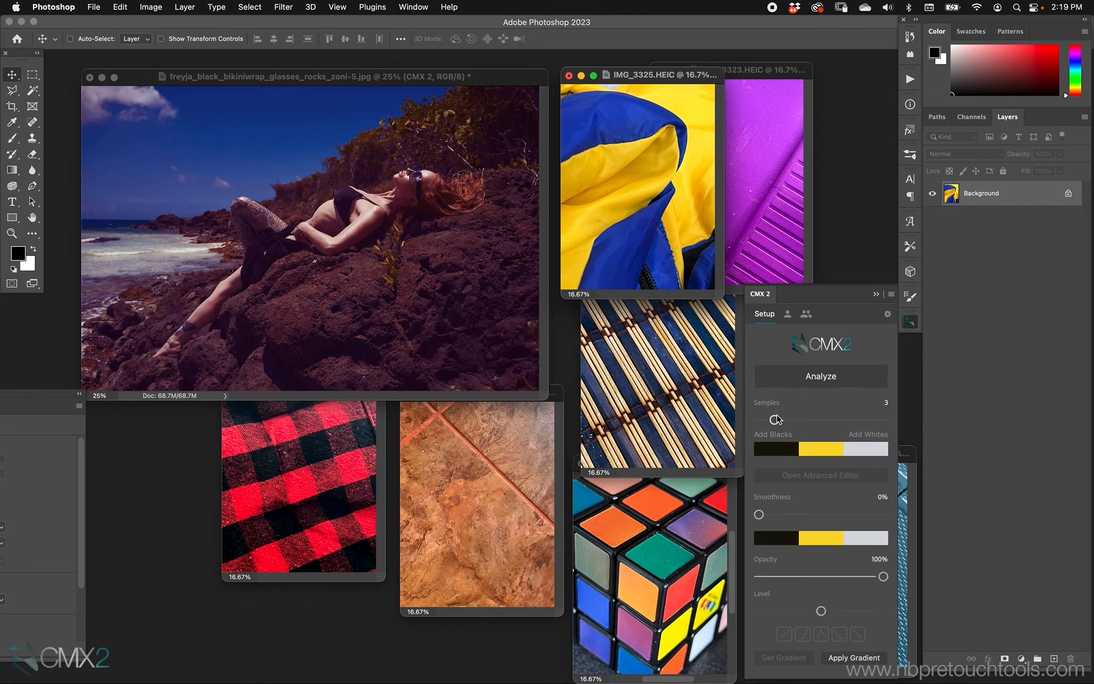
# Increase the samples to 7 and apply the sampled gradient to the beach portrait
pyautogui.moveTo(775, 420); pyautogui.dragTo(837, 421)
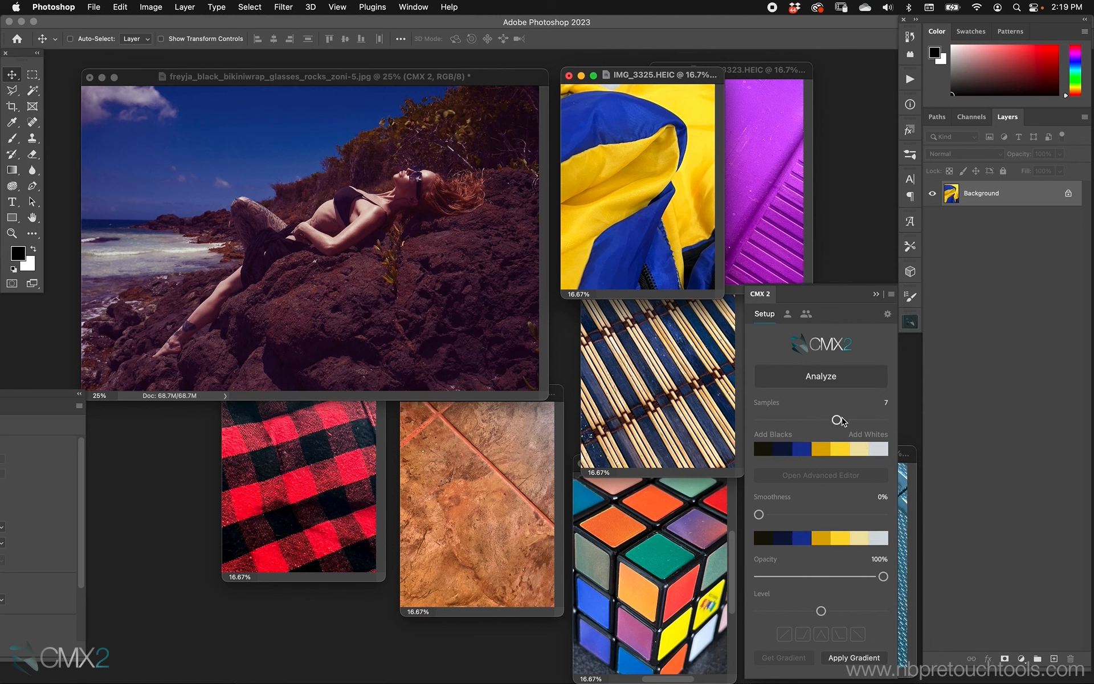
pyautogui.moveTo(836, 420)
pyautogui.mouseDown()
pyautogui.moveTo(852, 420)
pyautogui.moveTo(840, 422)
pyautogui.mouseUp()
pyautogui.click(511, 72)
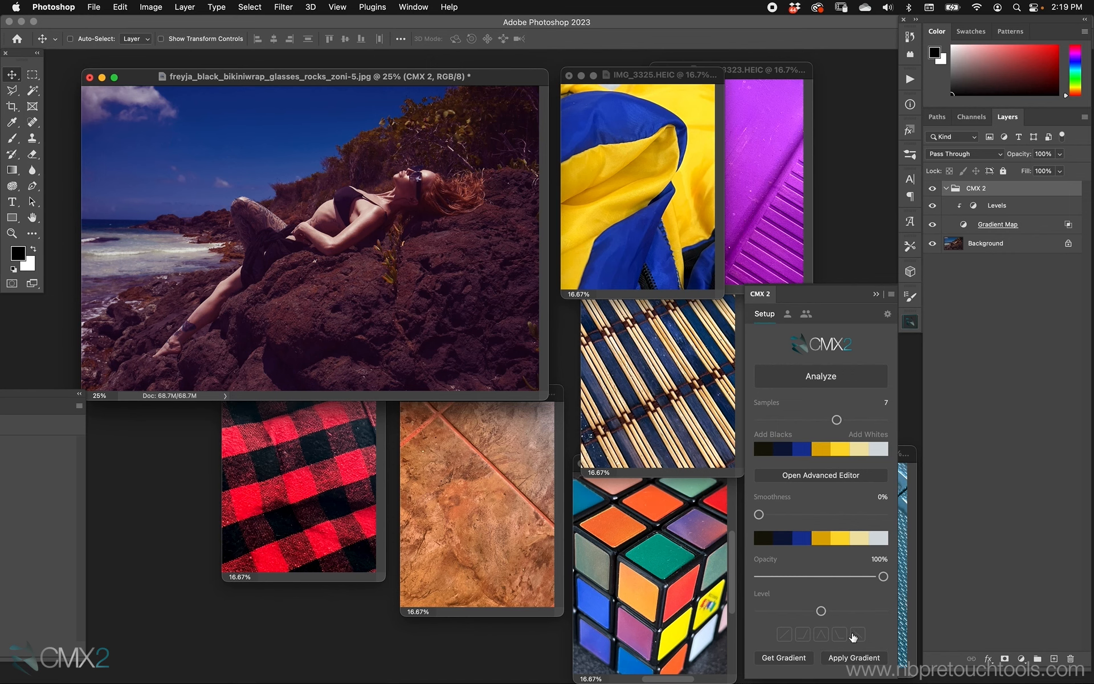
pyautogui.click(852, 658)
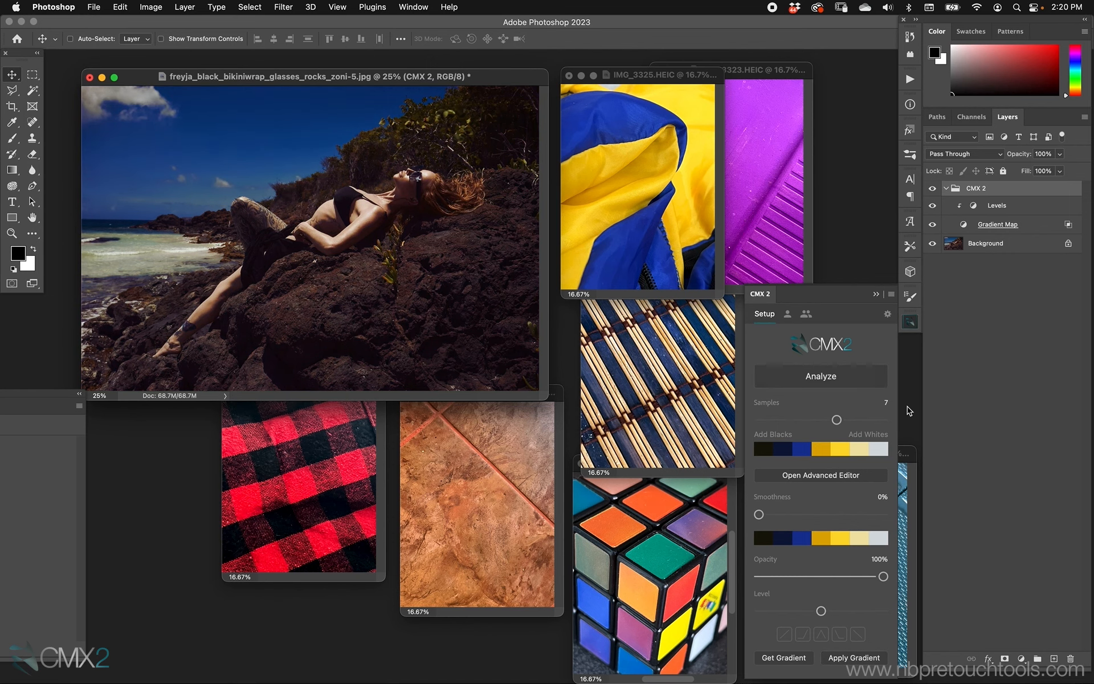
# Set the Gradient Map layer's blend mode to Color
pyautogui.press('f')
pyautogui.press('super+plus')
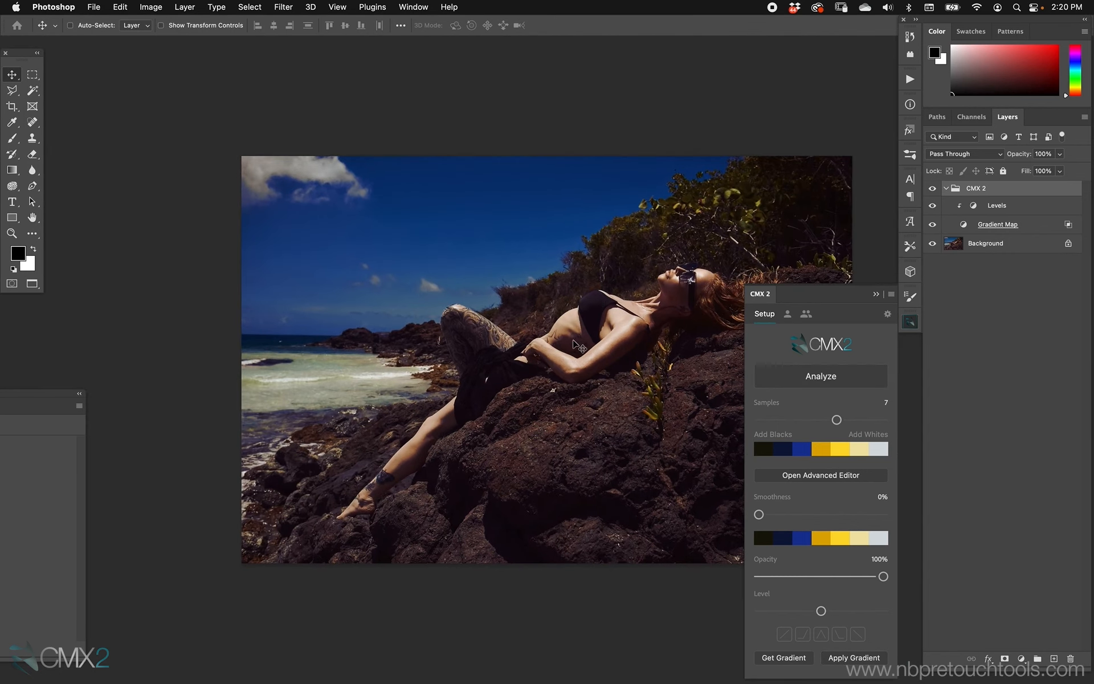
pyautogui.moveTo(547, 389); pyautogui.dragTo(443, 376)
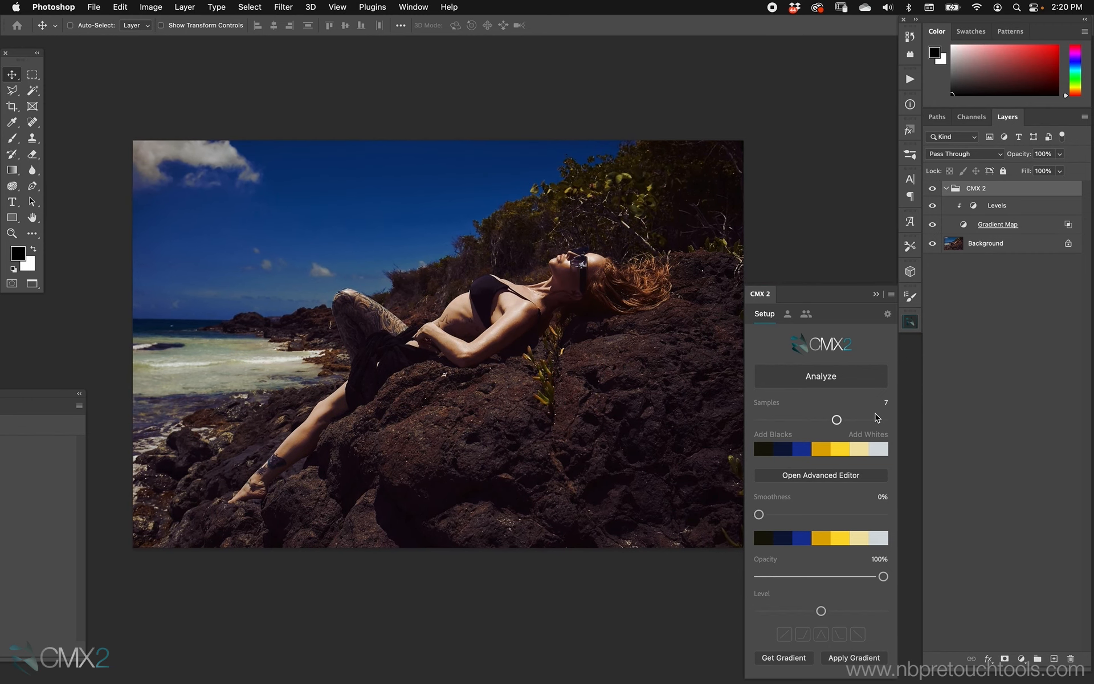
pyautogui.click(981, 228)
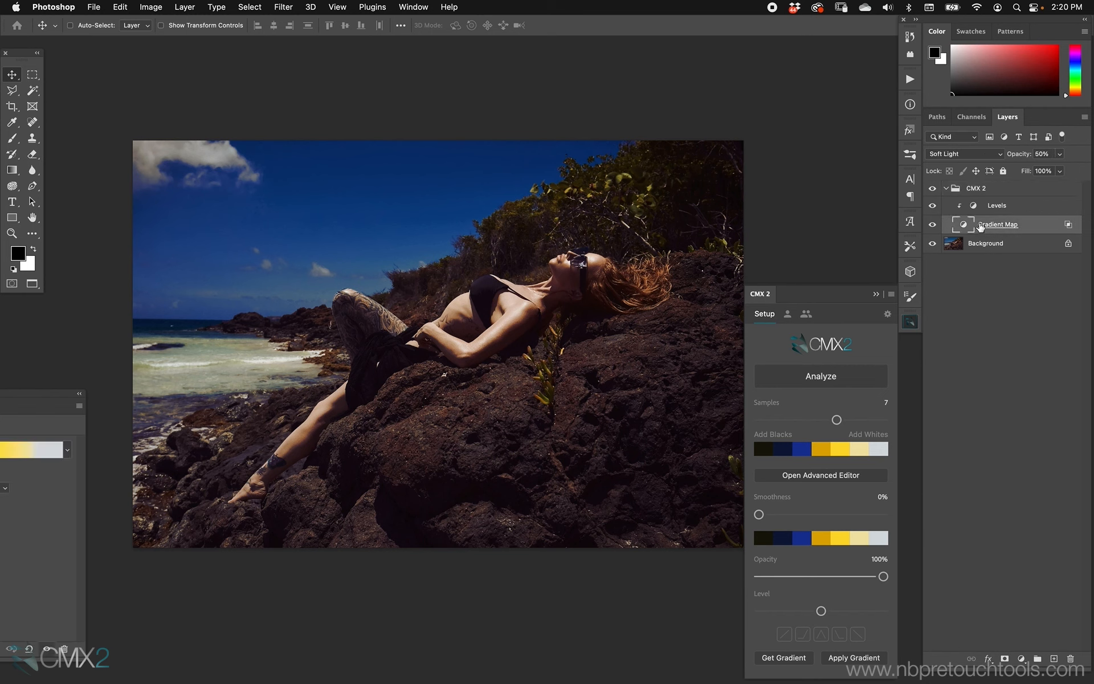
pyautogui.click(973, 155)
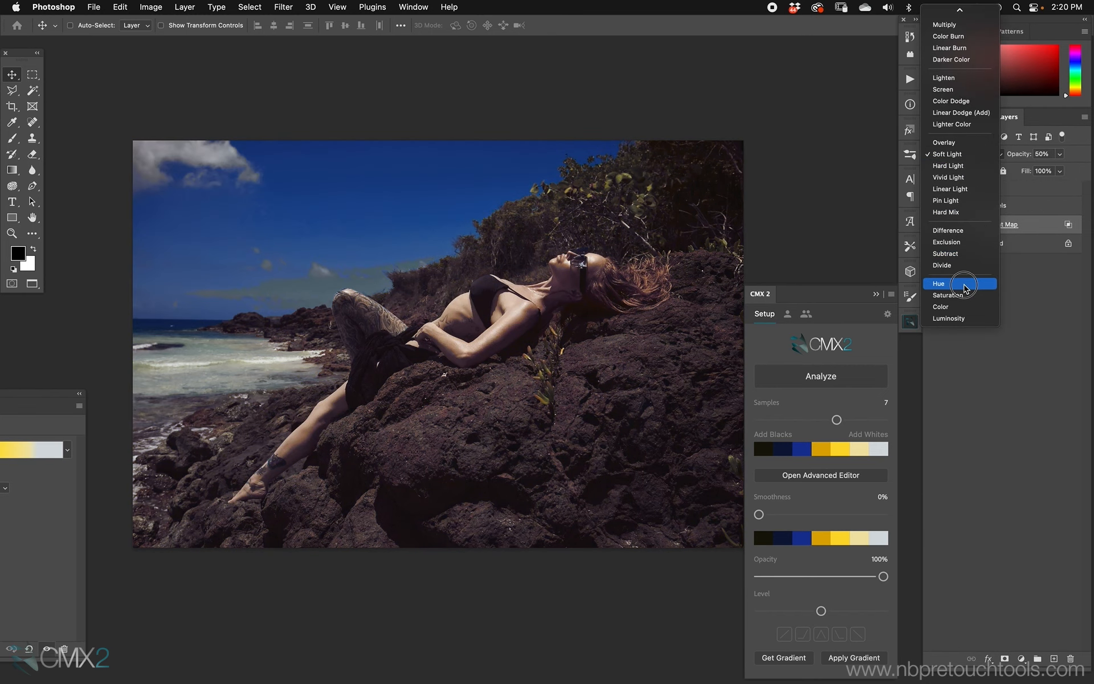
pyautogui.click(966, 310)
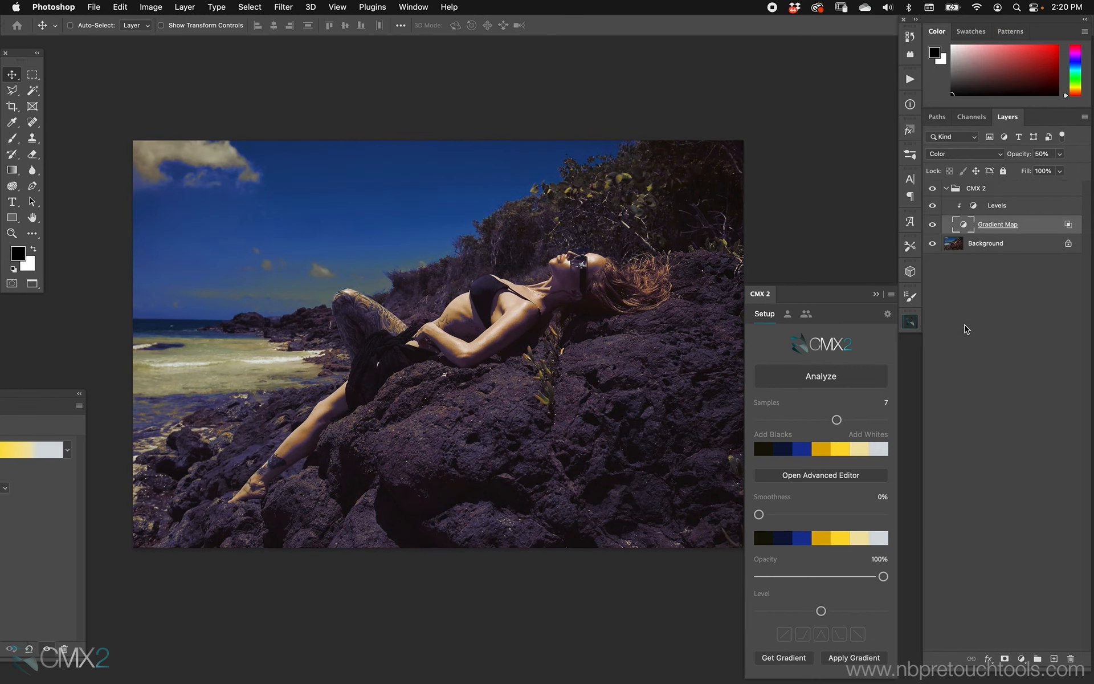
# Set smoothness to 66% and opacity to 62%, trying Blend If presets and settling on the second one
pyautogui.moveTo(531, 333); pyautogui.dragTo(515, 313)
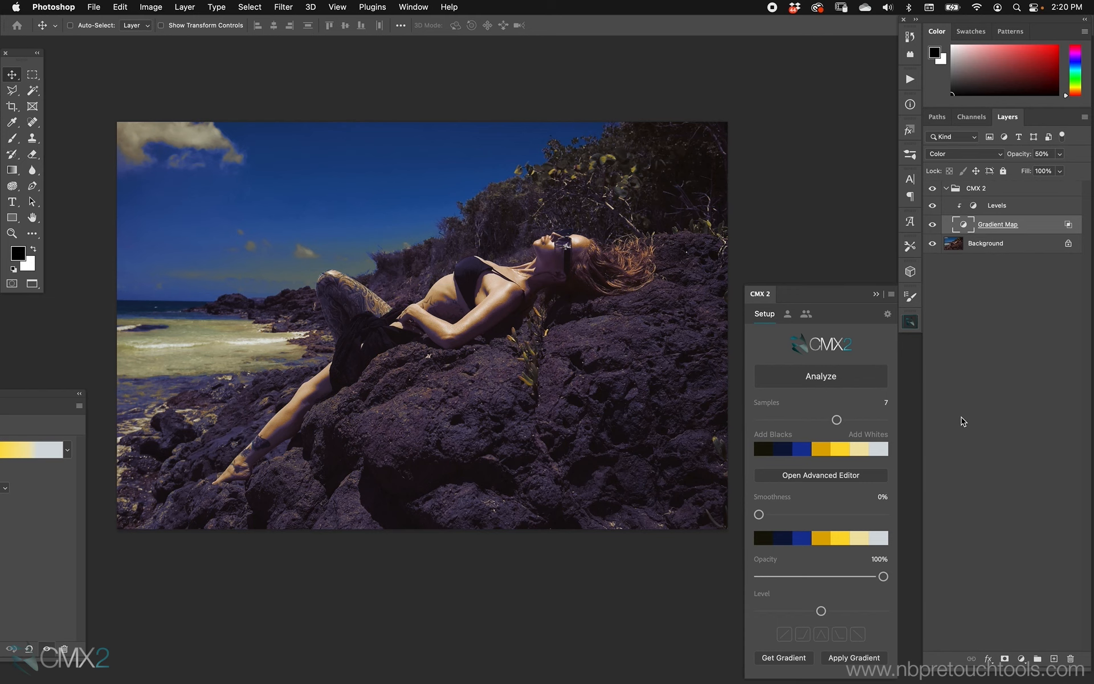
pyautogui.moveTo(883, 576); pyautogui.dragTo(867, 576)
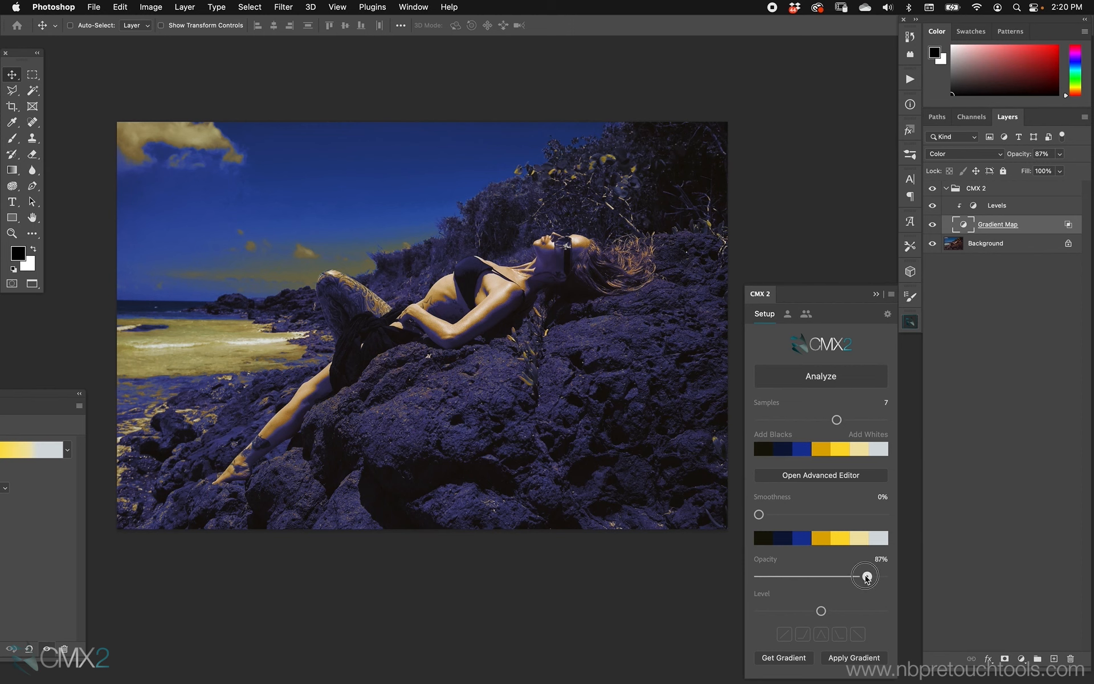
pyautogui.moveTo(867, 576); pyautogui.dragTo(857, 576)
pyautogui.moveTo(760, 514); pyautogui.dragTo(854, 513)
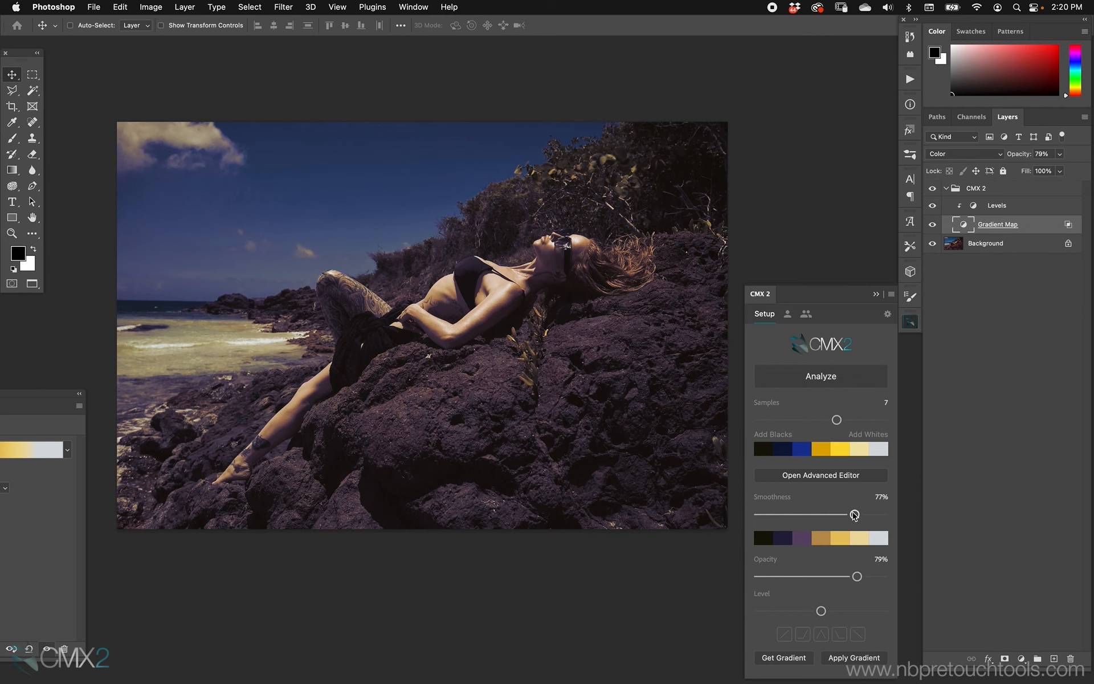
pyautogui.moveTo(855, 515); pyautogui.dragTo(829, 516)
pyautogui.moveTo(856, 577); pyautogui.dragTo(836, 576)
pyautogui.moveTo(829, 515); pyautogui.dragTo(841, 514)
pyautogui.click(821, 634)
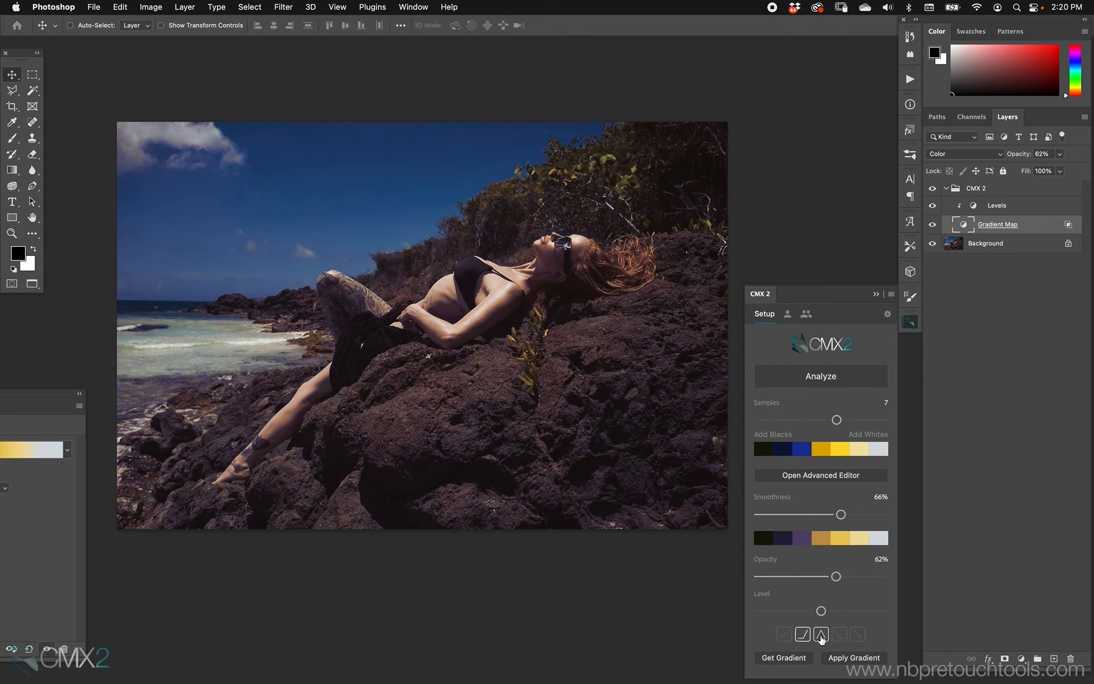
pyautogui.click(784, 633)
pyautogui.click(803, 633)
# Toggle the group's visibility to compare, clear the Blend If preset, and set smoothness to 84% and opacity to 48%
pyautogui.moveTo(836, 576); pyautogui.dragTo(853, 576)
pyautogui.click(932, 188)
pyautogui.click(932, 188)
pyautogui.click(802, 632)
pyautogui.moveTo(841, 514); pyautogui.dragTo(866, 524)
pyautogui.moveTo(837, 580); pyautogui.dragTo(819, 576)
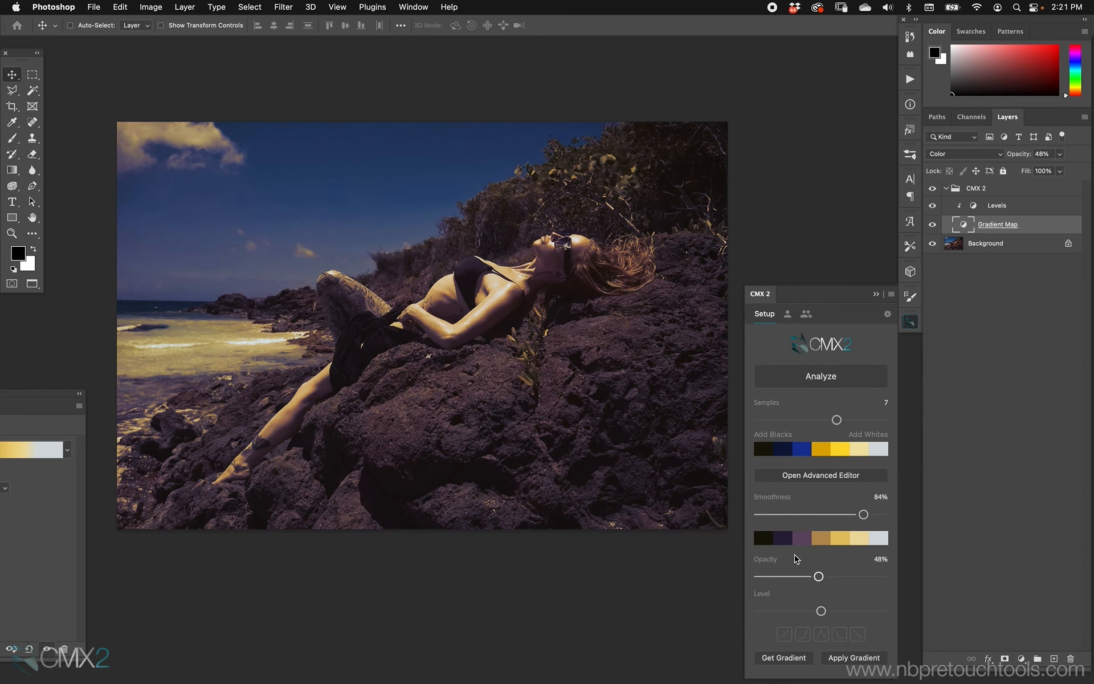
# Delete the CMX 2 group and analyze the orange stone reference image with CMX2
pyautogui.click(1005, 189)
pyautogui.press('Delete')
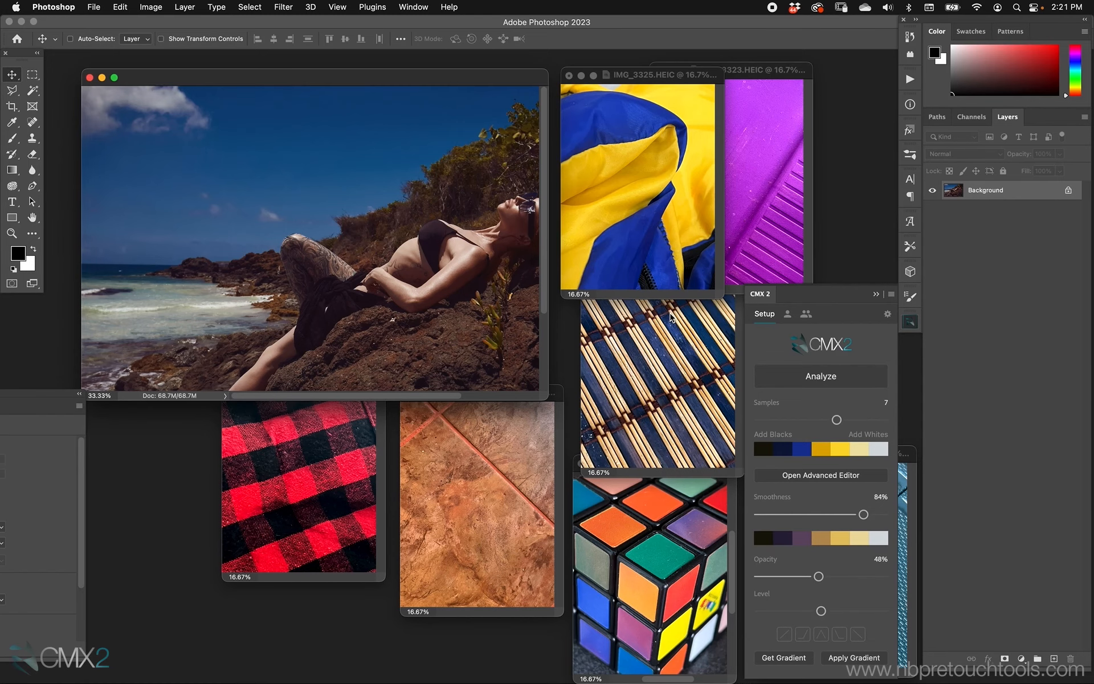
pyautogui.press('super+minus')
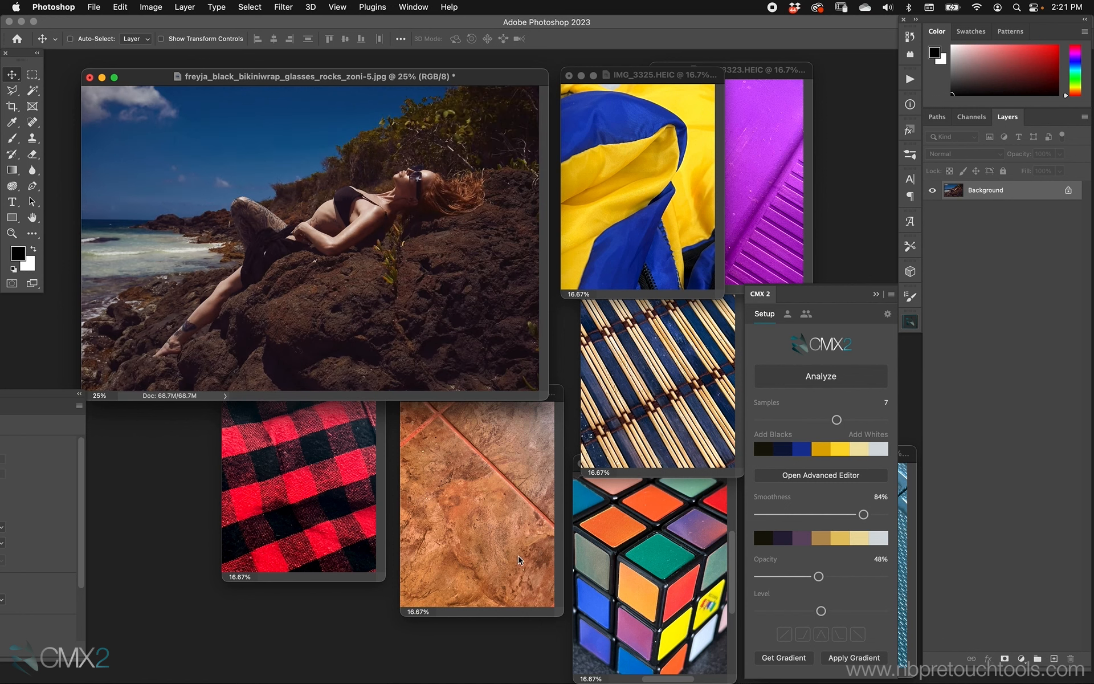
pyautogui.click(499, 503)
pyautogui.click(850, 378)
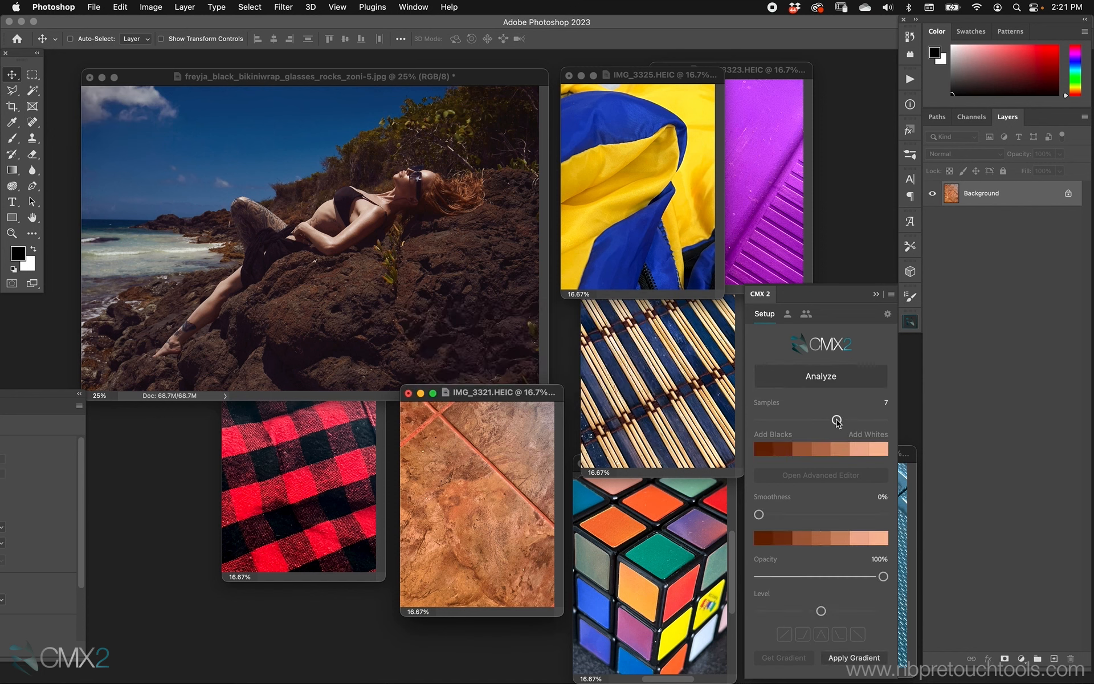
# In CMX2 personal preferences set the default opacity to 20, the blend mode to Overlay, and clear Blend If
pyautogui.click(445, 75)
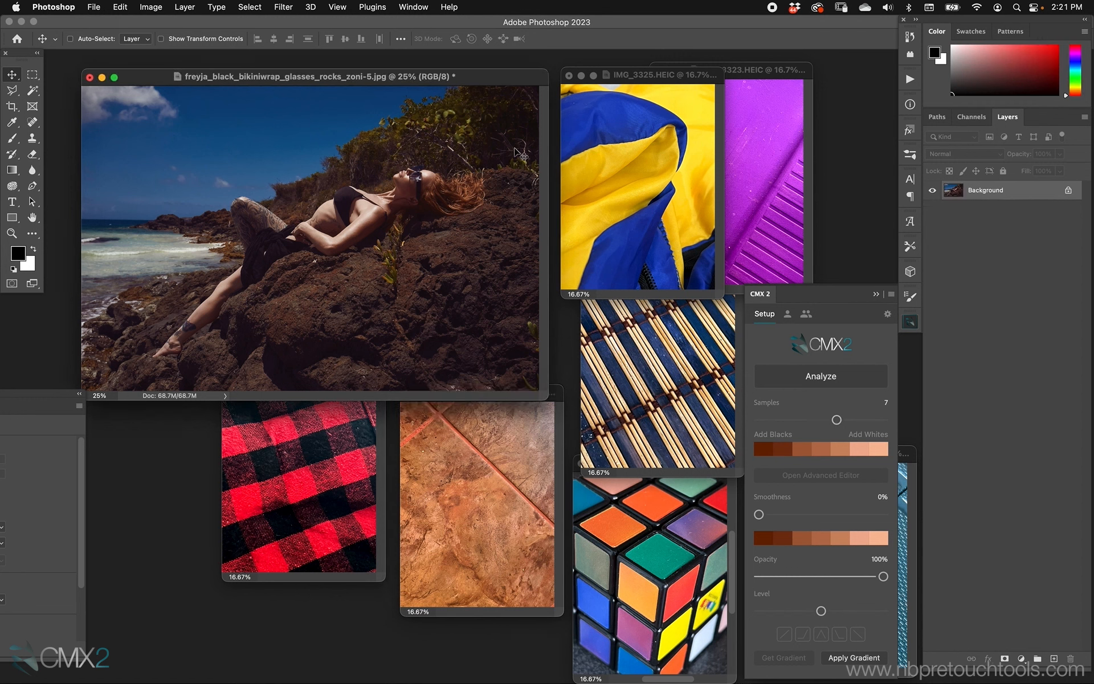
pyautogui.click(799, 380)
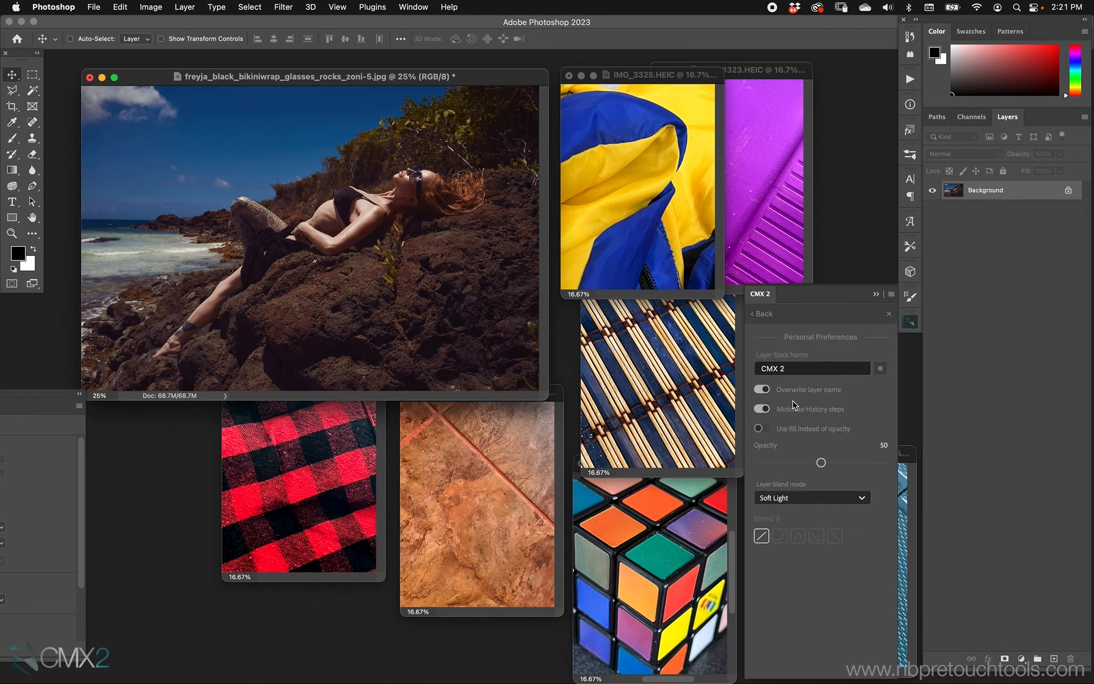
pyautogui.click(791, 500)
pyautogui.click(783, 462)
pyautogui.click(760, 539)
pyautogui.click(790, 498)
pyautogui.click(791, 499)
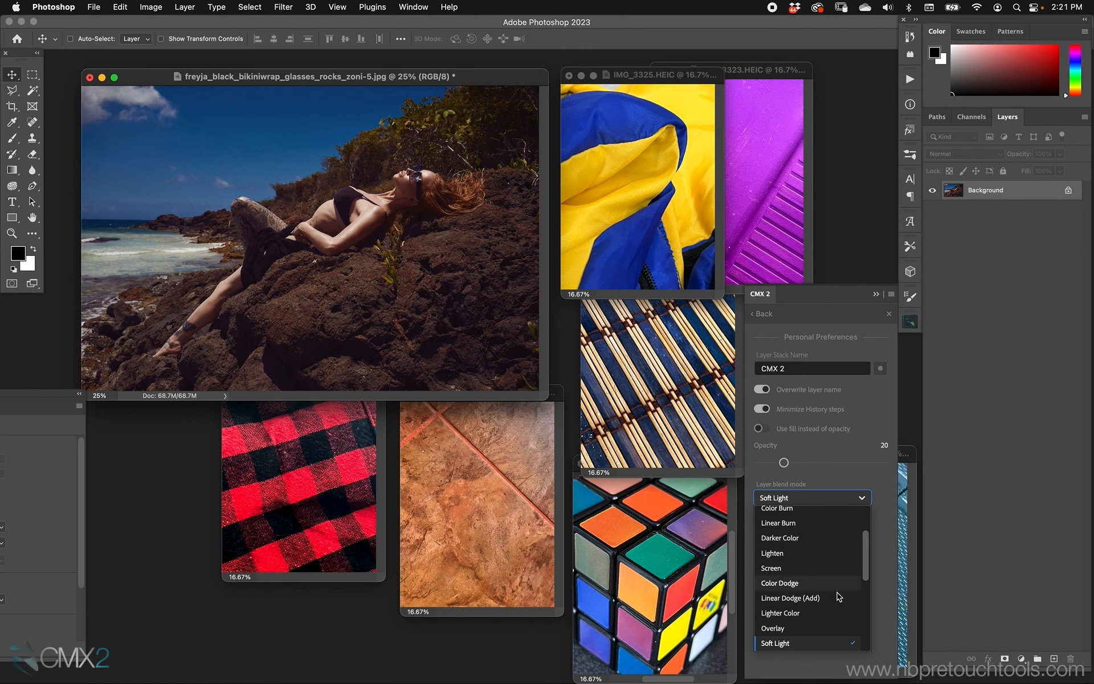
pyautogui.click(818, 628)
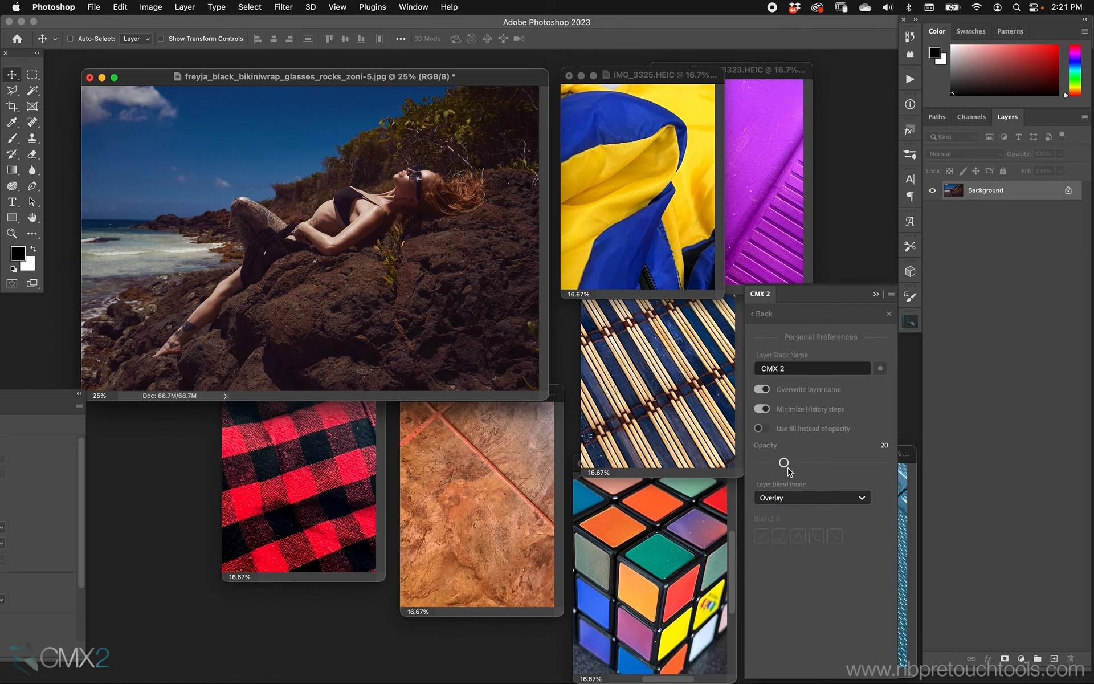
pyautogui.click(768, 317)
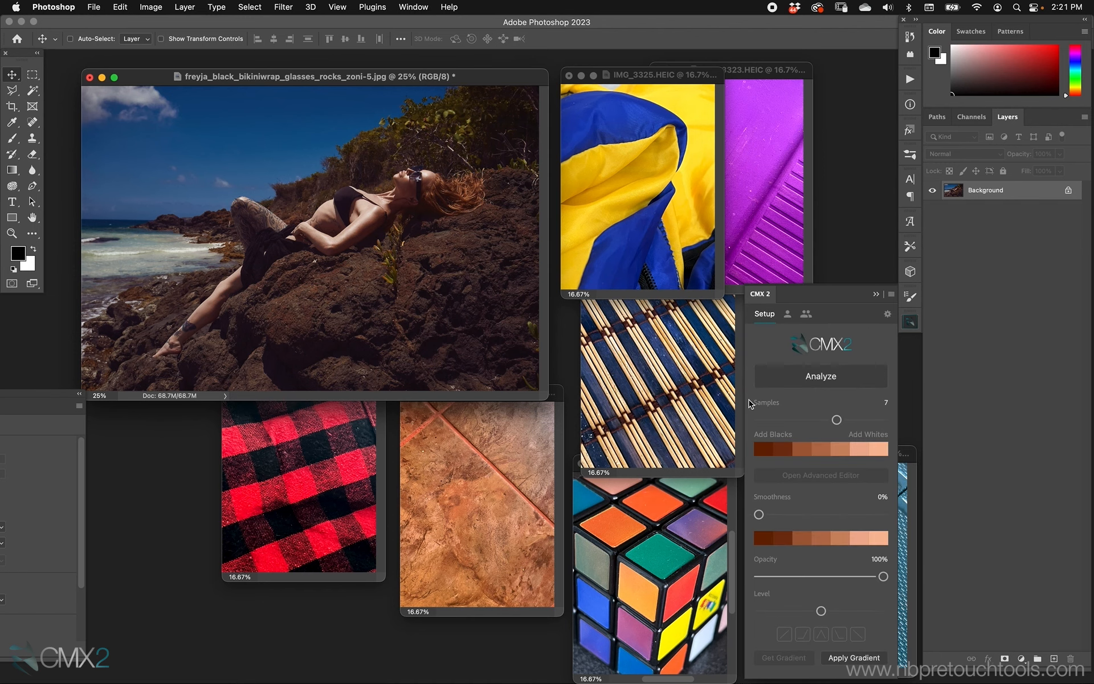
# Apply the orange gradient to the portrait and raise its opacity to 35%
pyautogui.press('f')
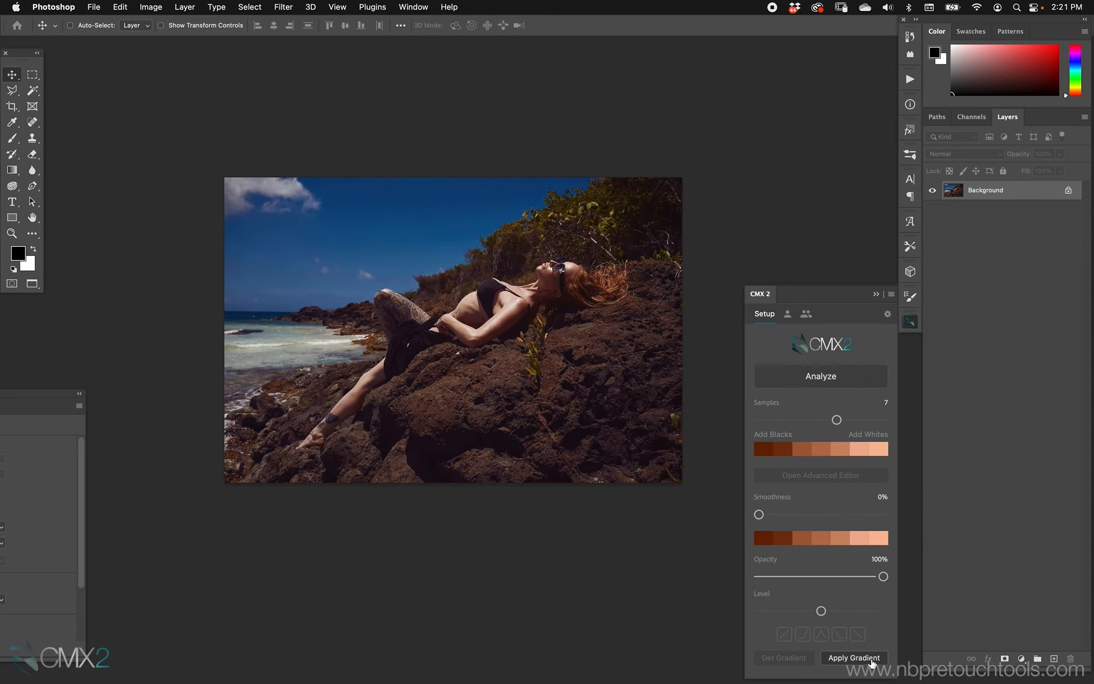
pyautogui.click(870, 658)
pyautogui.press('super+plus')
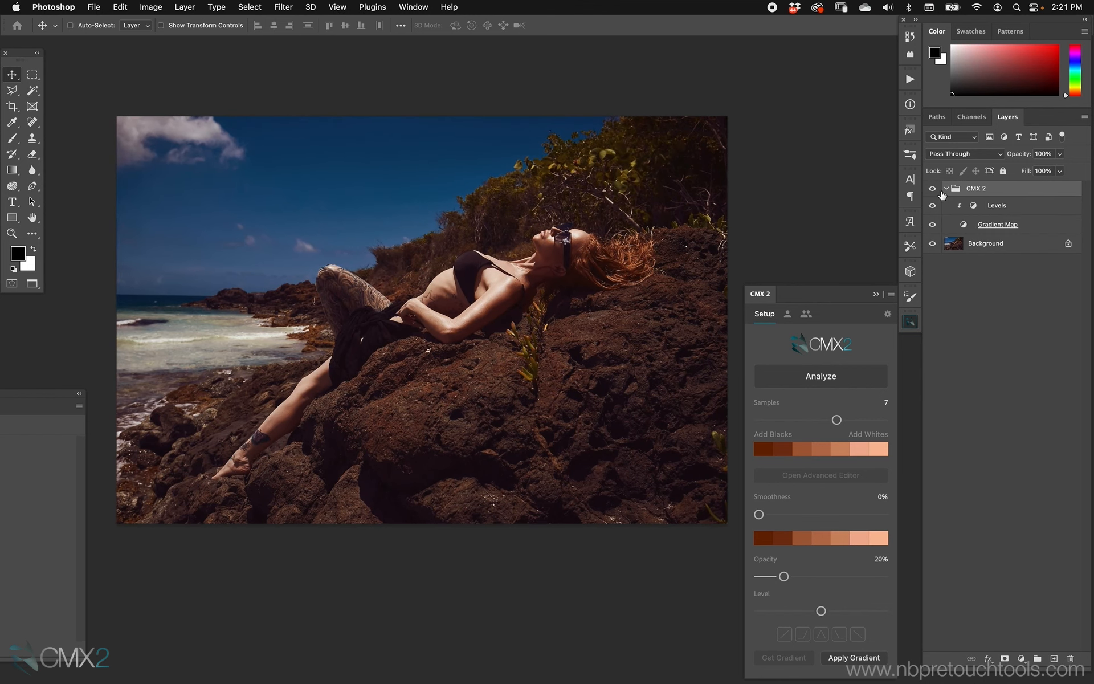
pyautogui.moveTo(788, 579); pyautogui.dragTo(802, 577)
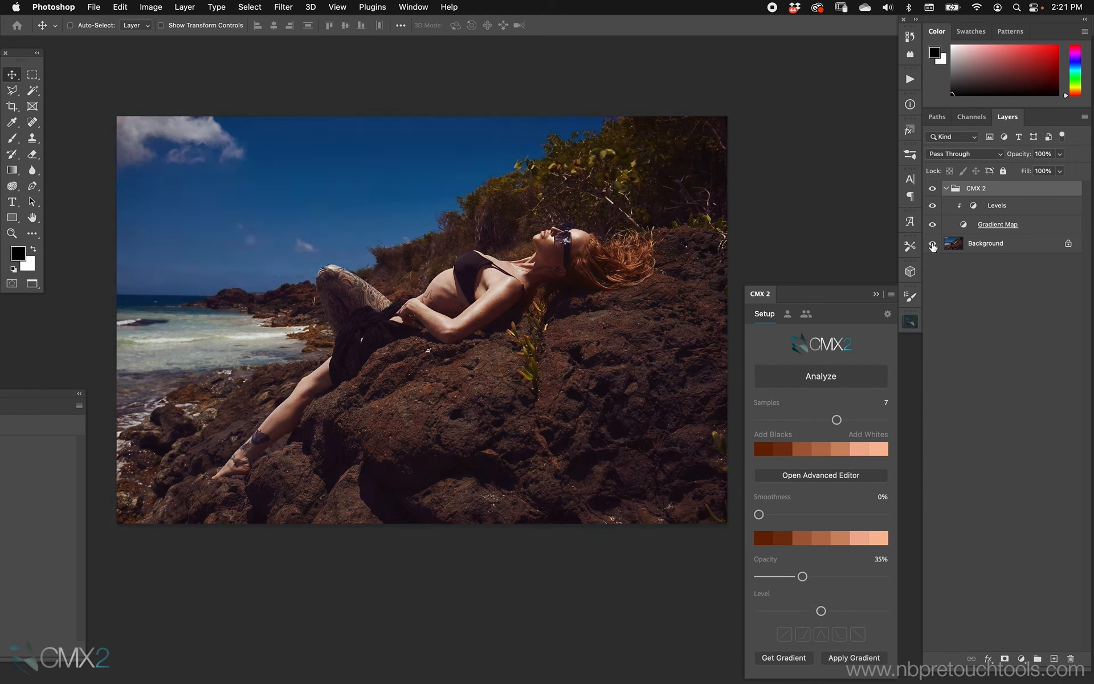
pyautogui.click(933, 189)
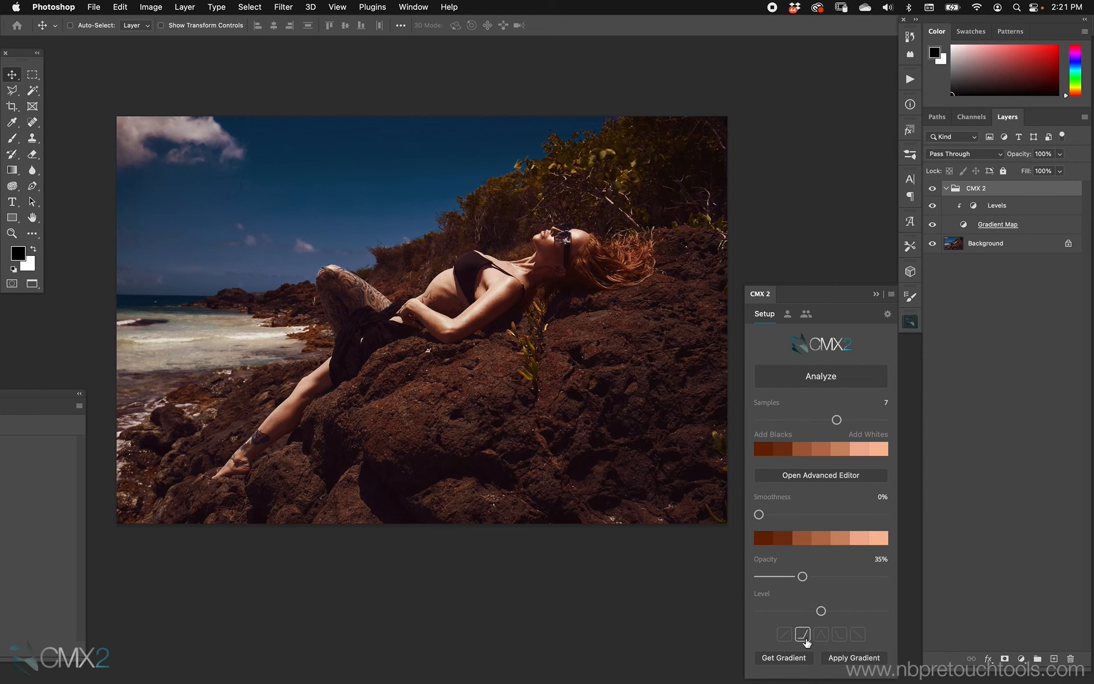
# Apply the first Blend If preset and toggle the CMX 2 group's visibility to compare
pyautogui.click(785, 637)
pyautogui.click(933, 189)
pyautogui.click(933, 189)
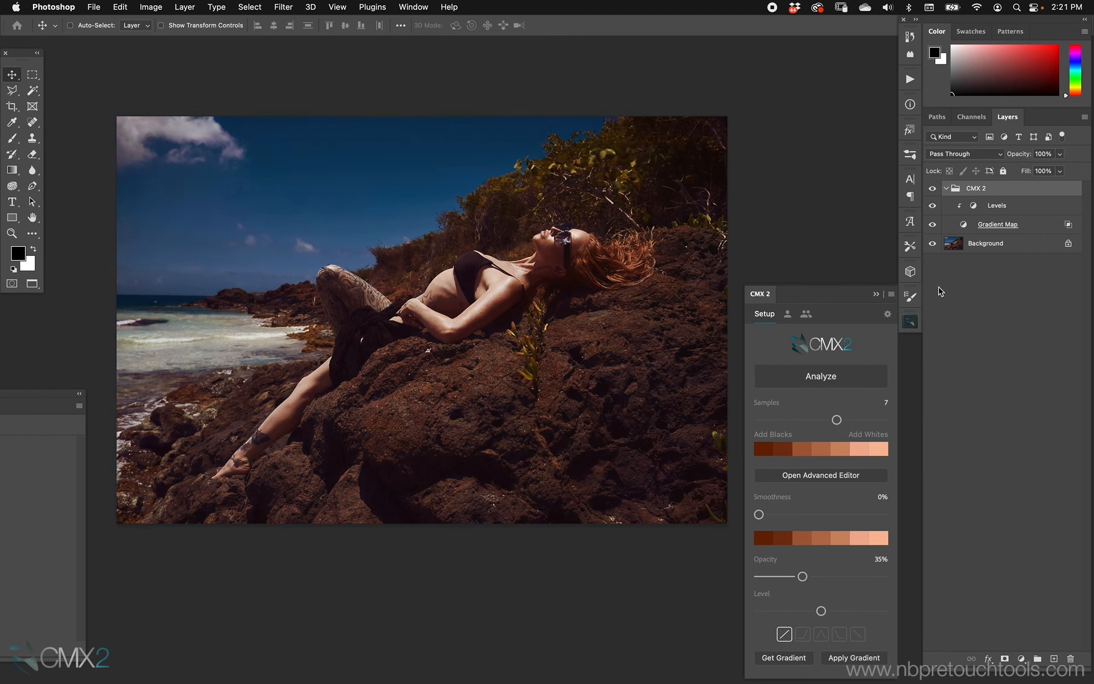
# Raise the Level slider and set opacity to 48%, toggling the group's visibility to compare
pyautogui.moveTo(821, 611); pyautogui.dragTo(862, 611)
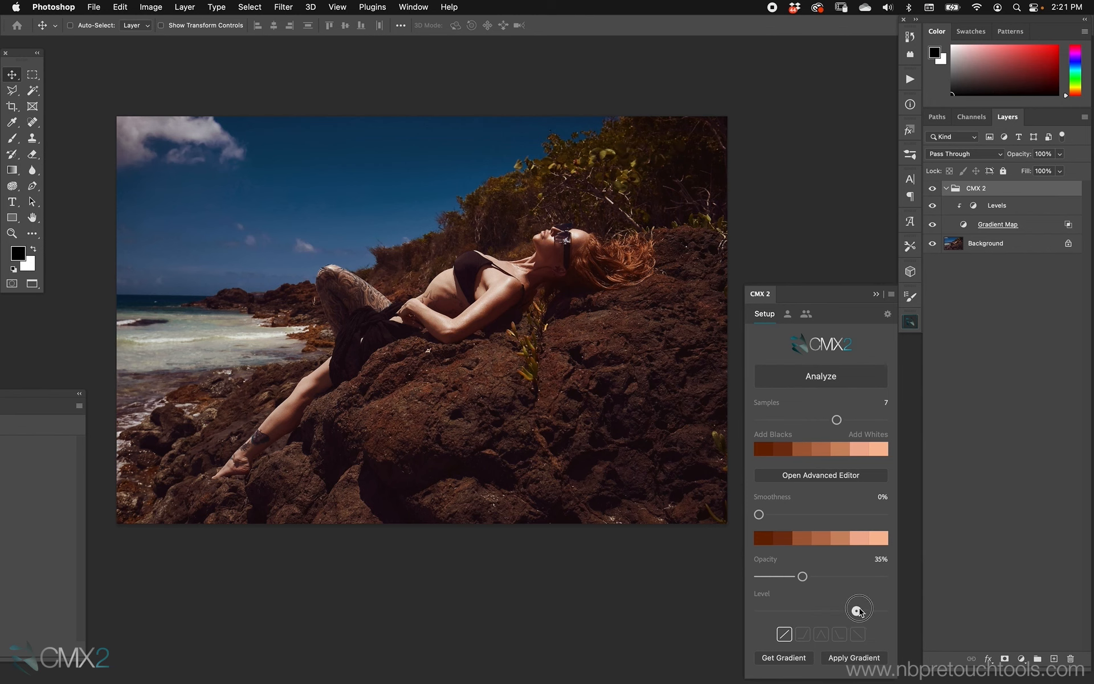
pyautogui.click(933, 188)
pyautogui.click(933, 189)
pyautogui.moveTo(803, 576); pyautogui.dragTo(819, 575)
pyautogui.click(932, 189)
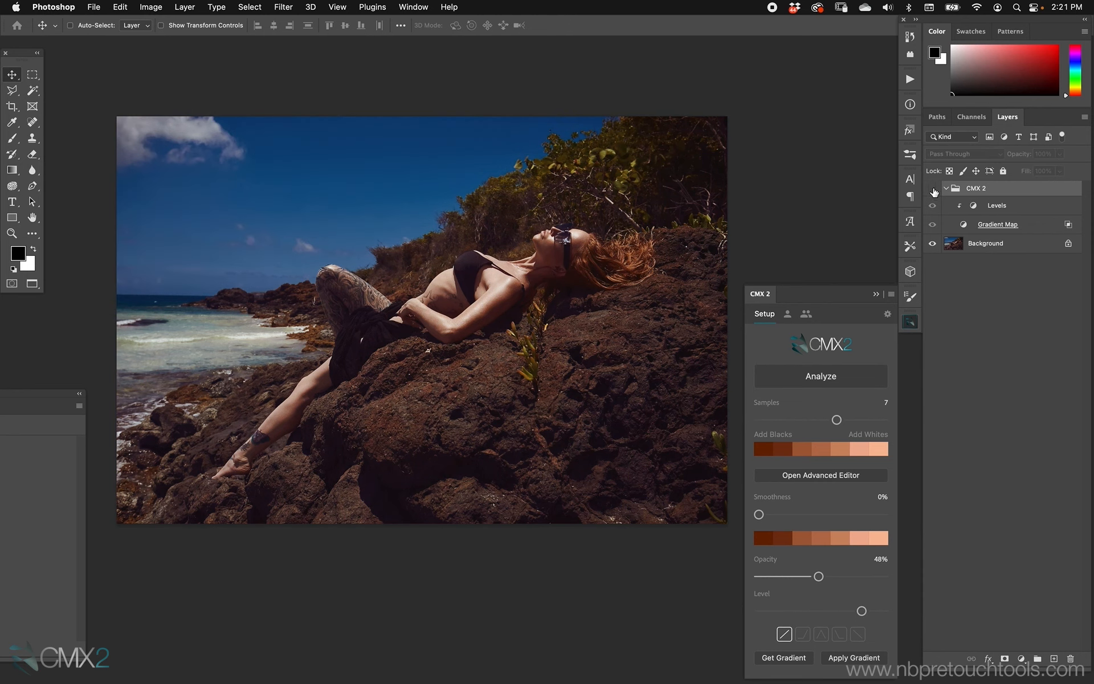
# Arrange the reference image windows around the enlarged portrait, bringing the orange tile image forward
pyautogui.click(932, 189)
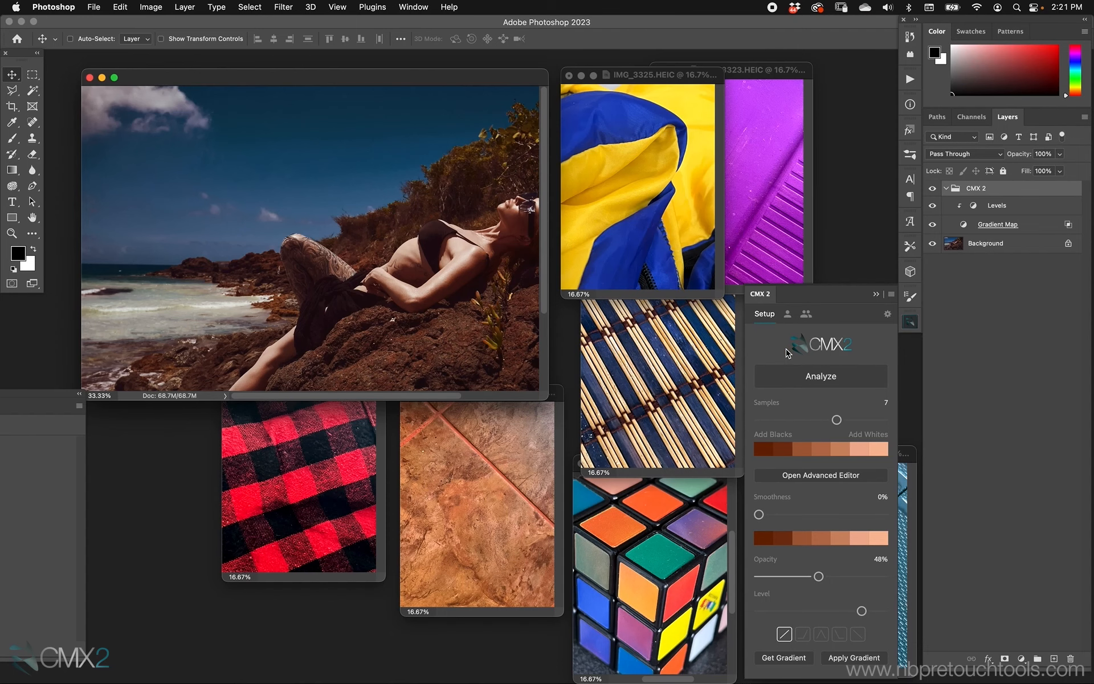
pyautogui.click(531, 486)
pyautogui.moveTo(532, 393); pyautogui.dragTo(575, 447)
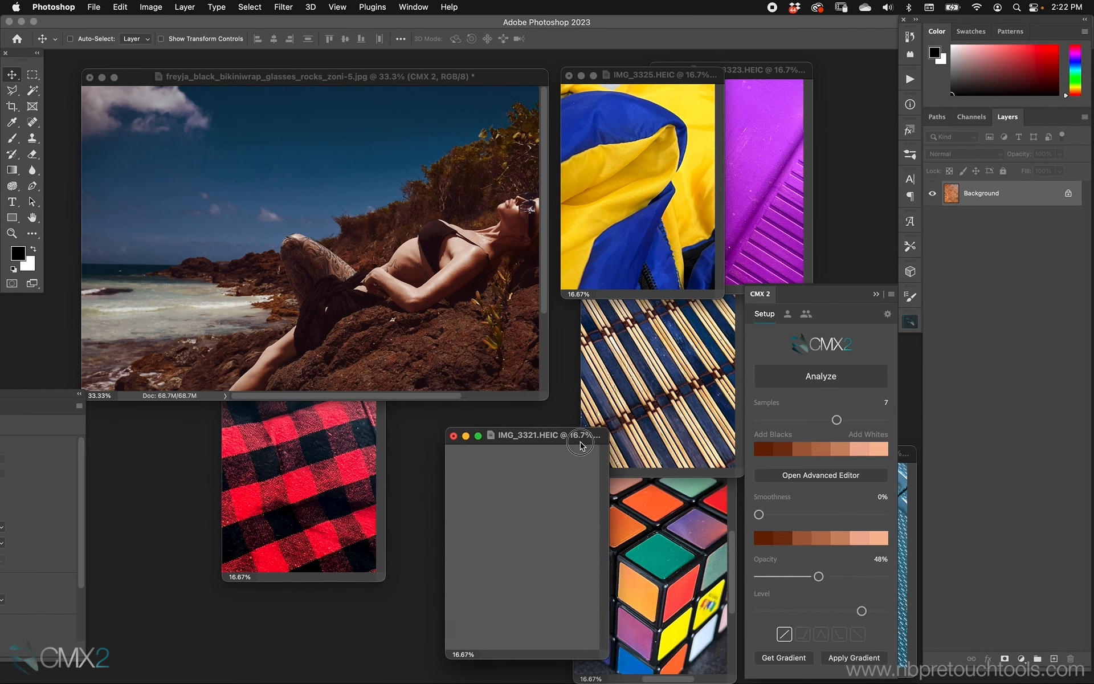
pyautogui.click(494, 84)
pyautogui.press('super+minus')
pyautogui.press('super+plus')
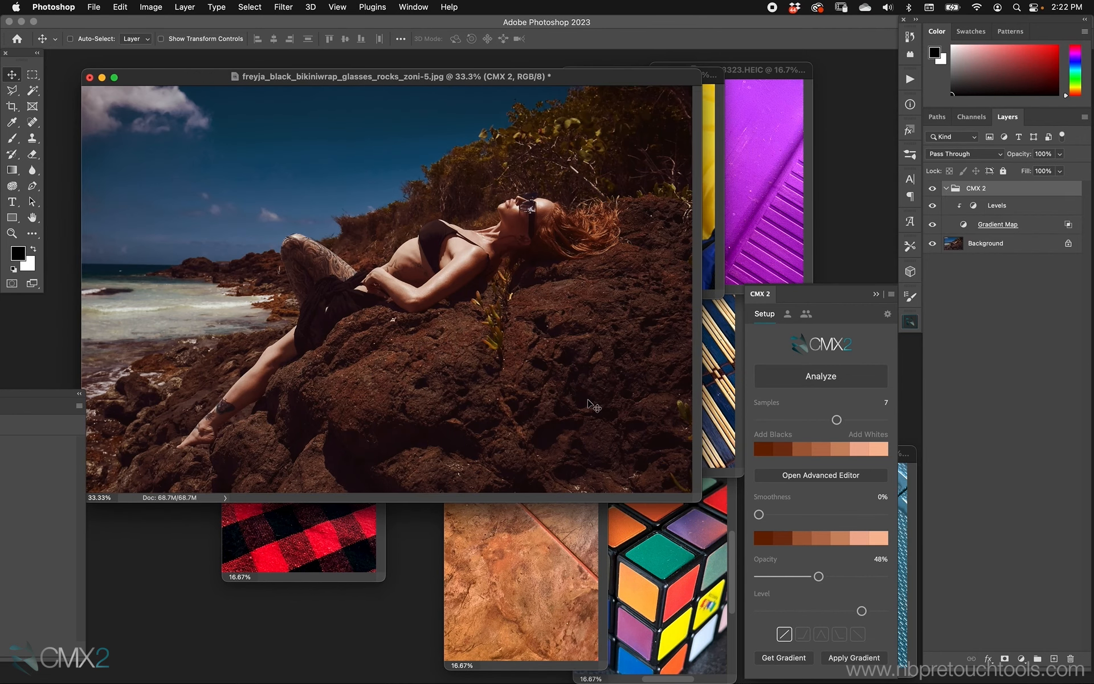
pyautogui.click(575, 536)
pyautogui.moveTo(570, 447); pyautogui.dragTo(578, 513)
# Sample the blue-and-yellow bamboo image with Analyze and apply its gradient to the portrait
pyautogui.click(886, 381)
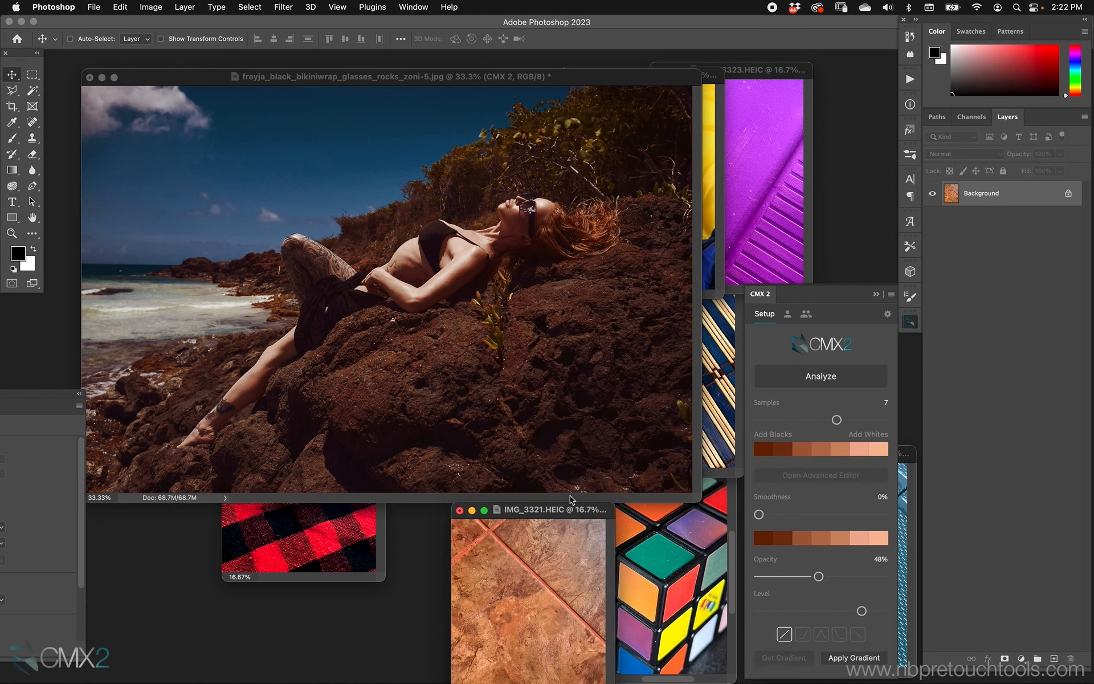
pyautogui.click(720, 426)
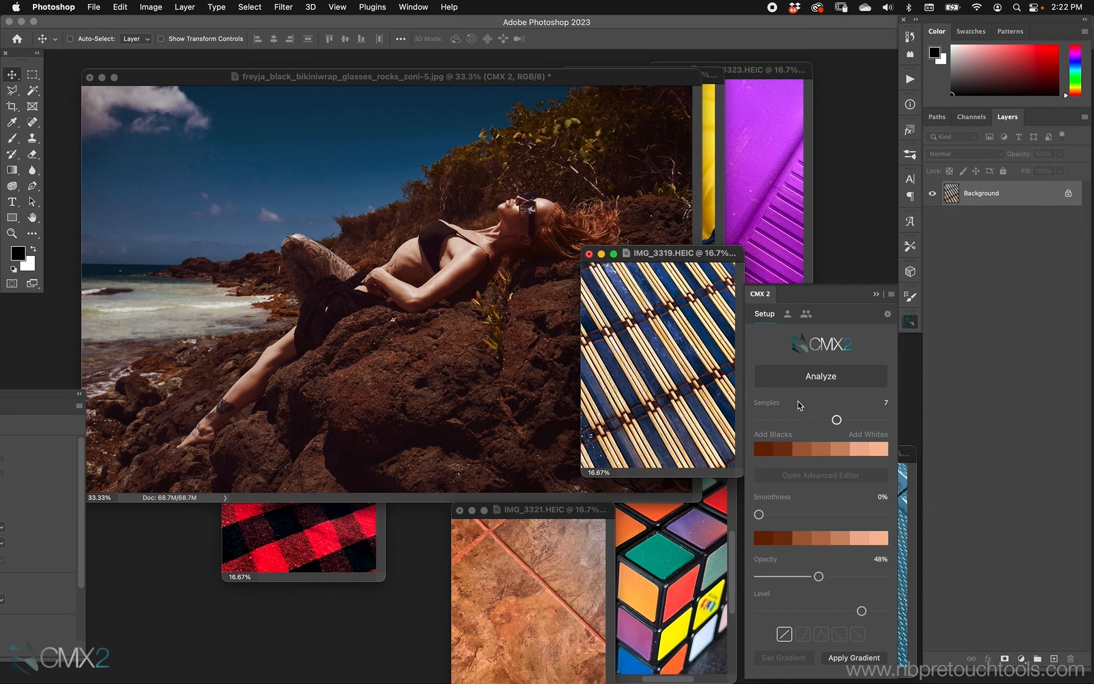
pyautogui.click(800, 378)
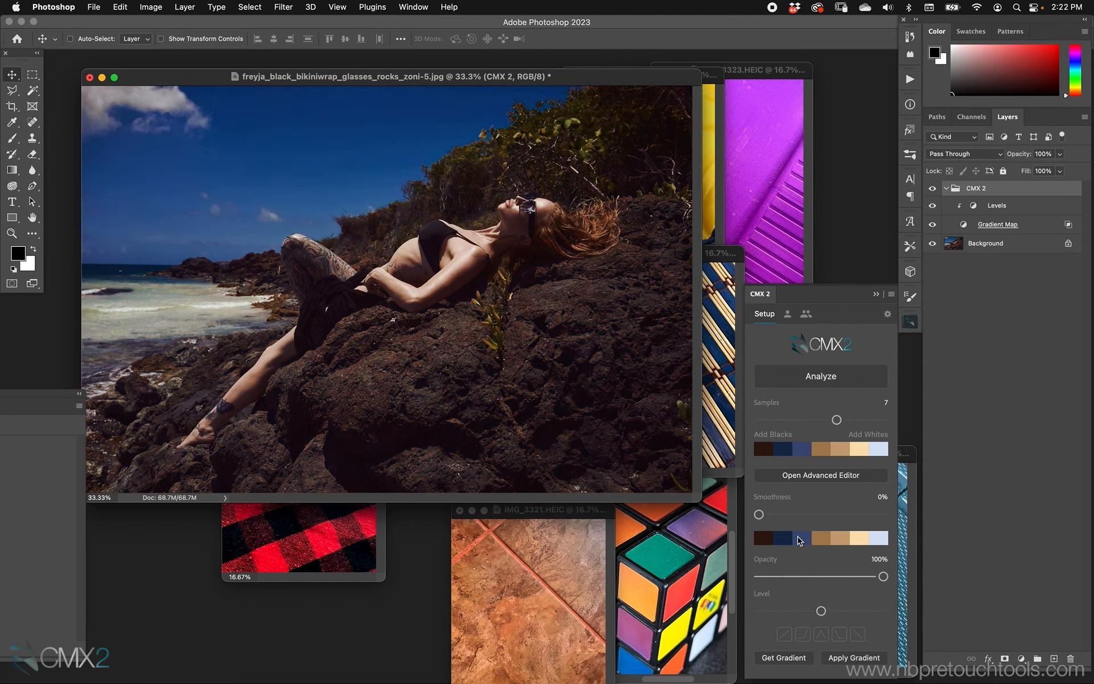
# Set smoothness to 52% and opacity to 79%, raise Level, and toggle the CMX 2 group's visibility to compare
pyautogui.moveTo(758, 514); pyautogui.dragTo(827, 515)
pyautogui.moveTo(883, 576); pyautogui.dragTo(857, 576)
pyautogui.moveTo(821, 611); pyautogui.dragTo(877, 609)
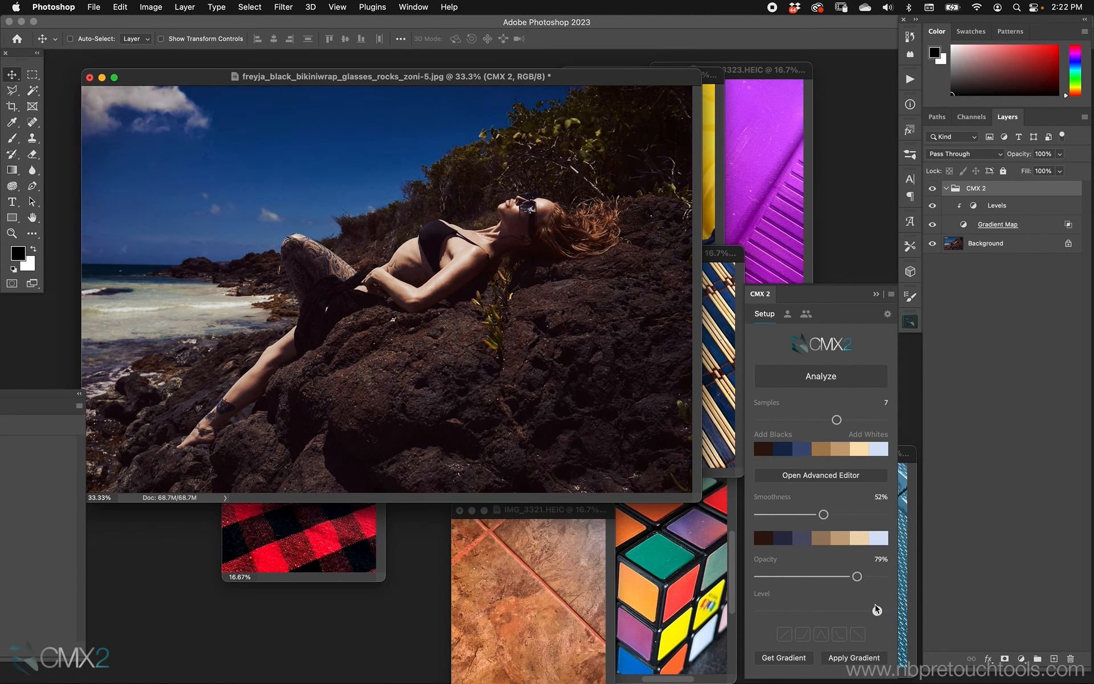
pyautogui.click(932, 188)
pyautogui.click(932, 189)
# Set the Gradient Map layer's blend mode to Color
pyautogui.moveTo(719, 254); pyautogui.dragTo(723, 360)
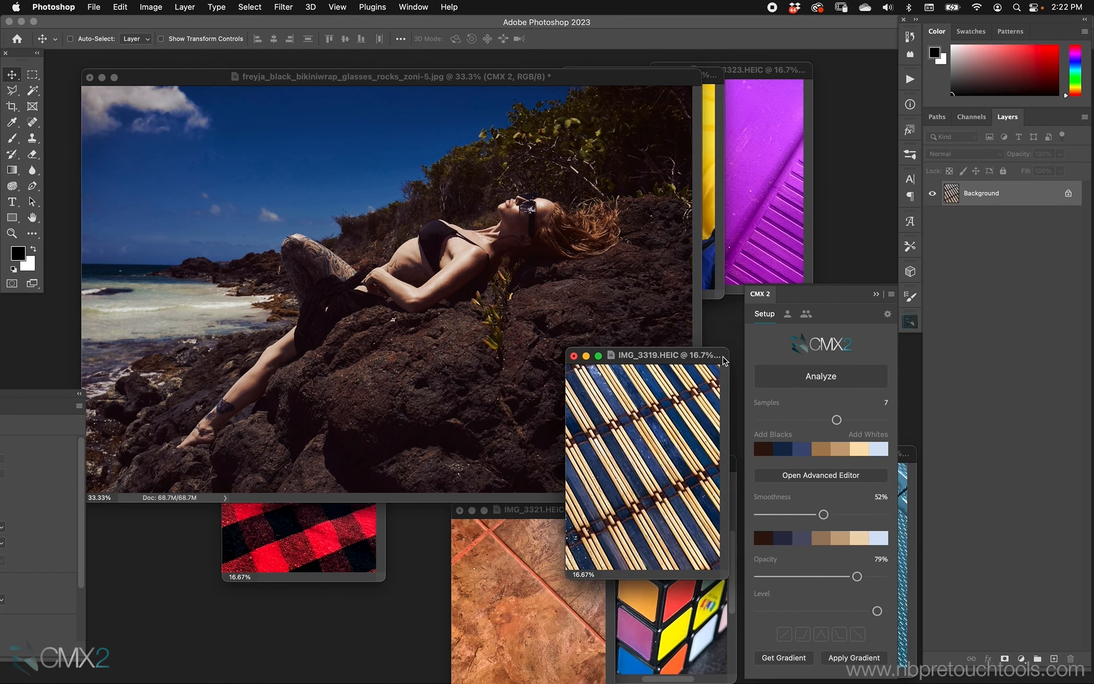
pyautogui.click(632, 300)
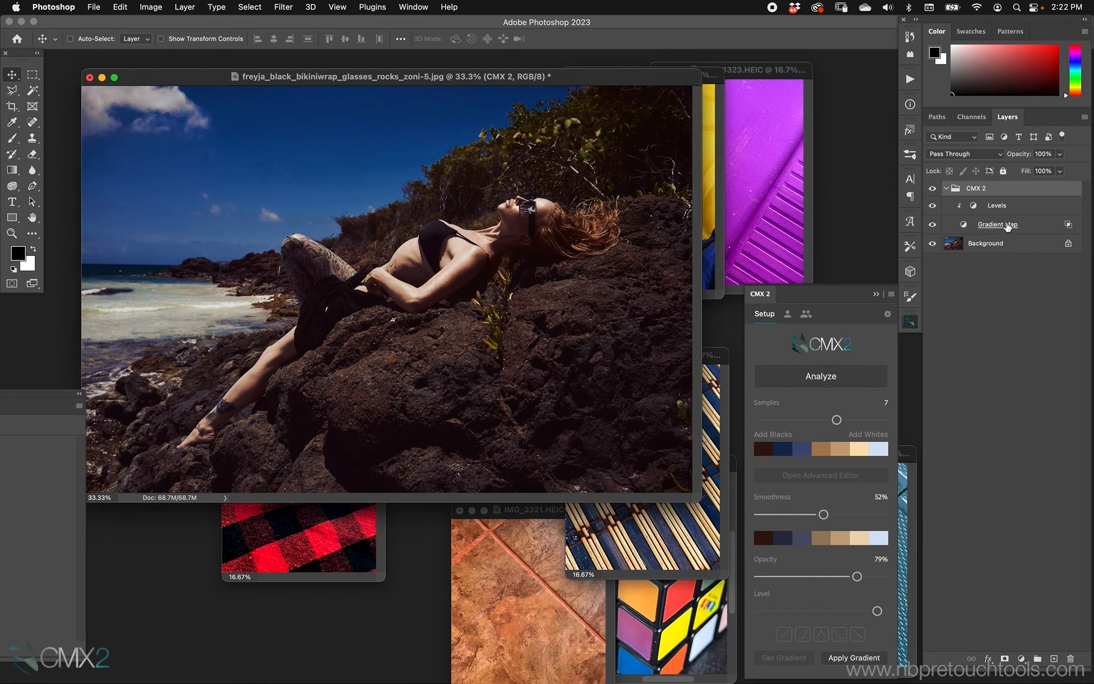
pyautogui.click(991, 225)
pyautogui.click(977, 156)
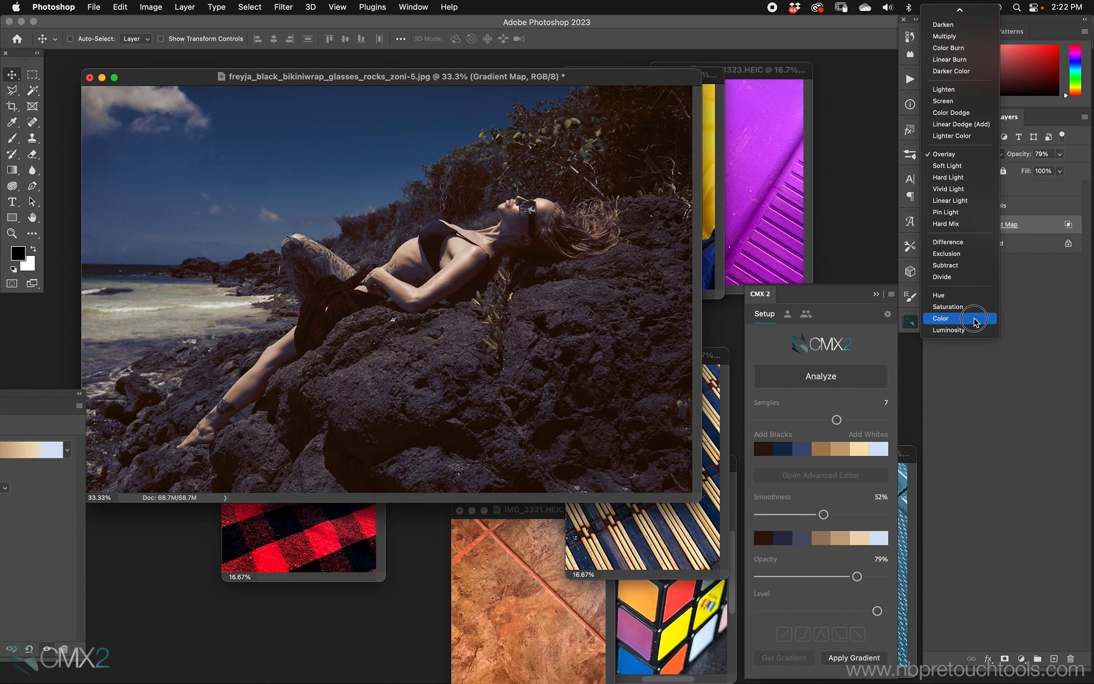
pyautogui.click(976, 318)
# Raise the smoothness to 78% and lower the opacity to 70%
pyautogui.click(715, 362)
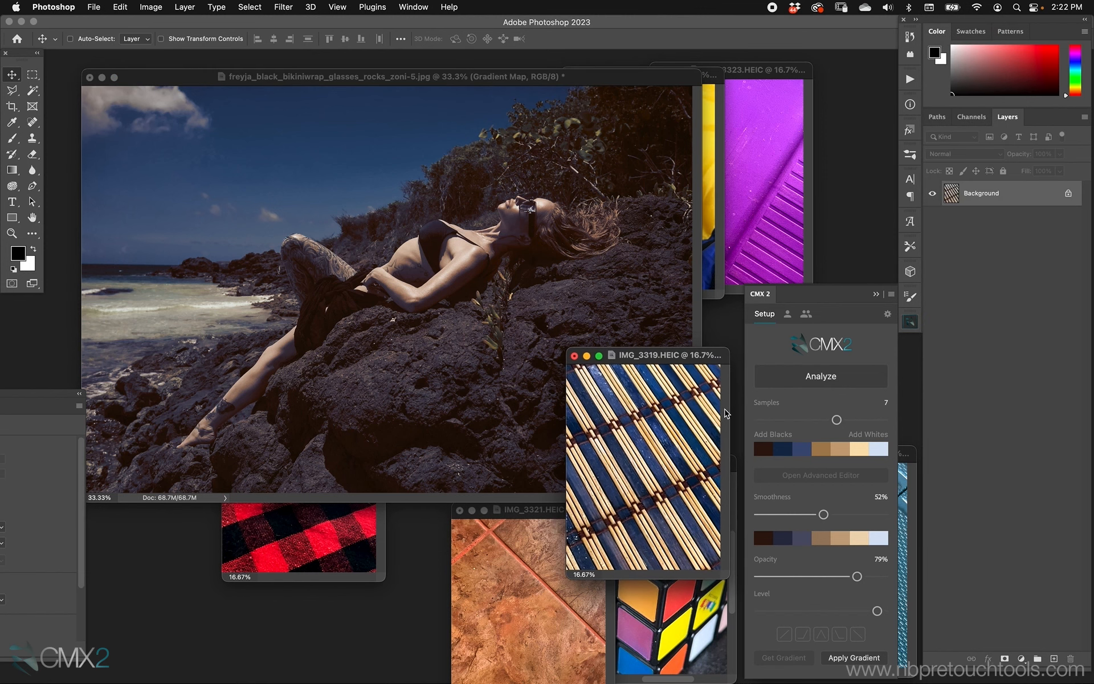
pyautogui.click(676, 297)
pyautogui.moveTo(829, 511); pyautogui.dragTo(864, 509)
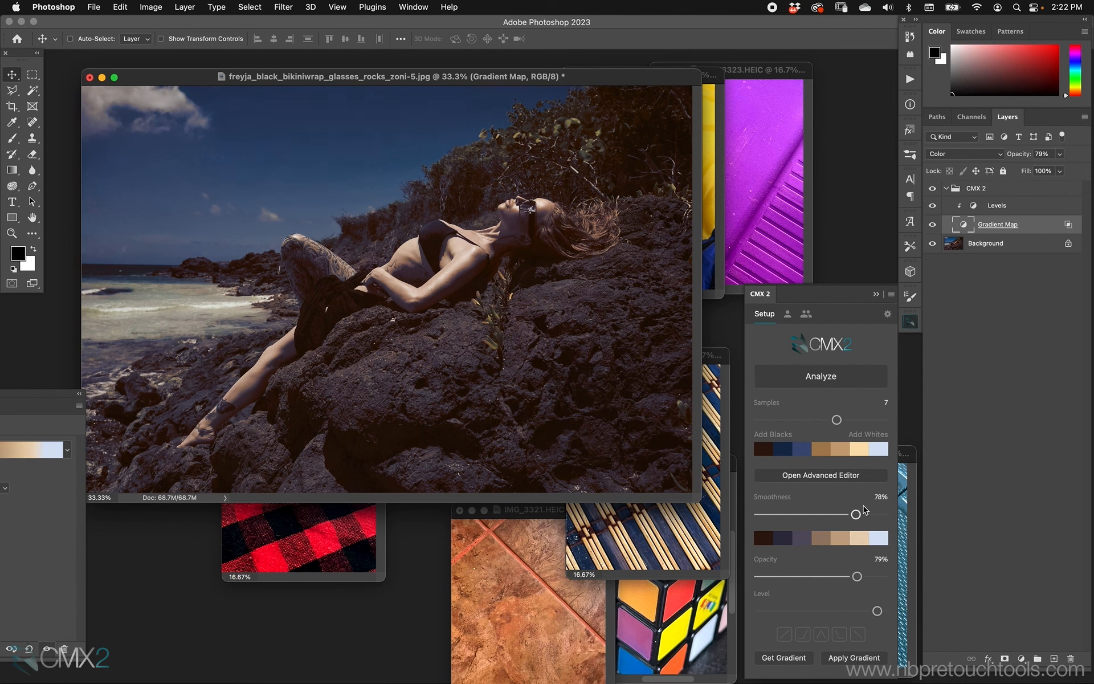
pyautogui.moveTo(856, 576); pyautogui.dragTo(846, 575)
# Move the bamboo image aside and delete the CMX 2 group from the portrait
pyautogui.click(932, 205)
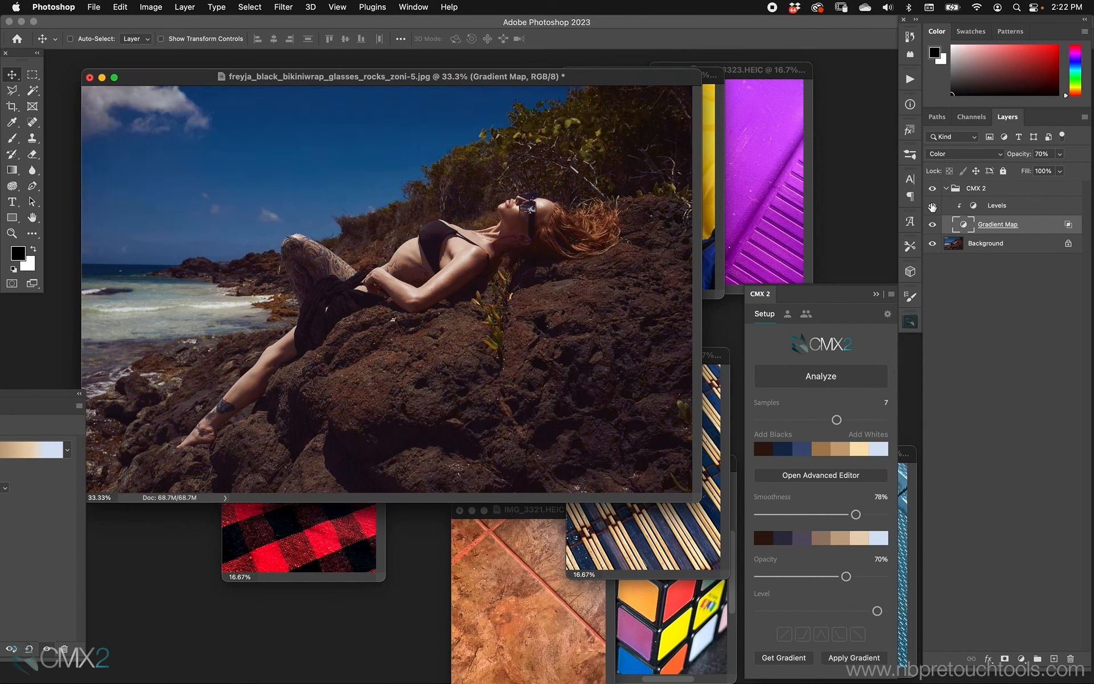
pyautogui.moveTo(709, 354); pyautogui.dragTo(503, 418)
pyautogui.click(564, 370)
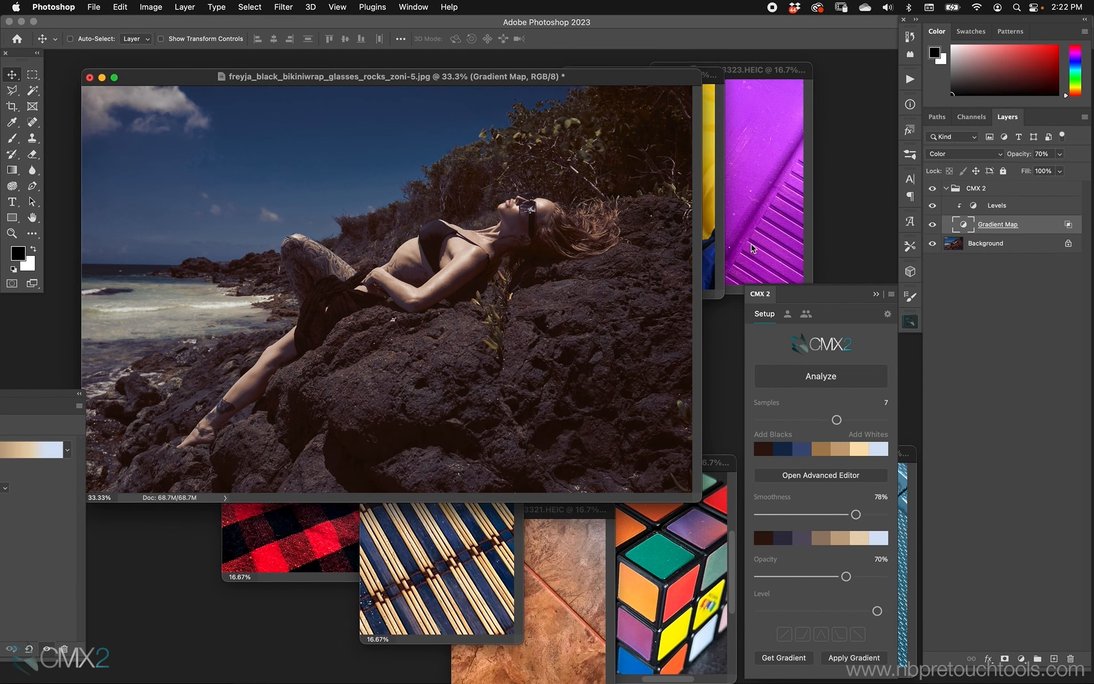
pyautogui.click(995, 195)
pyautogui.press('BackSpace')
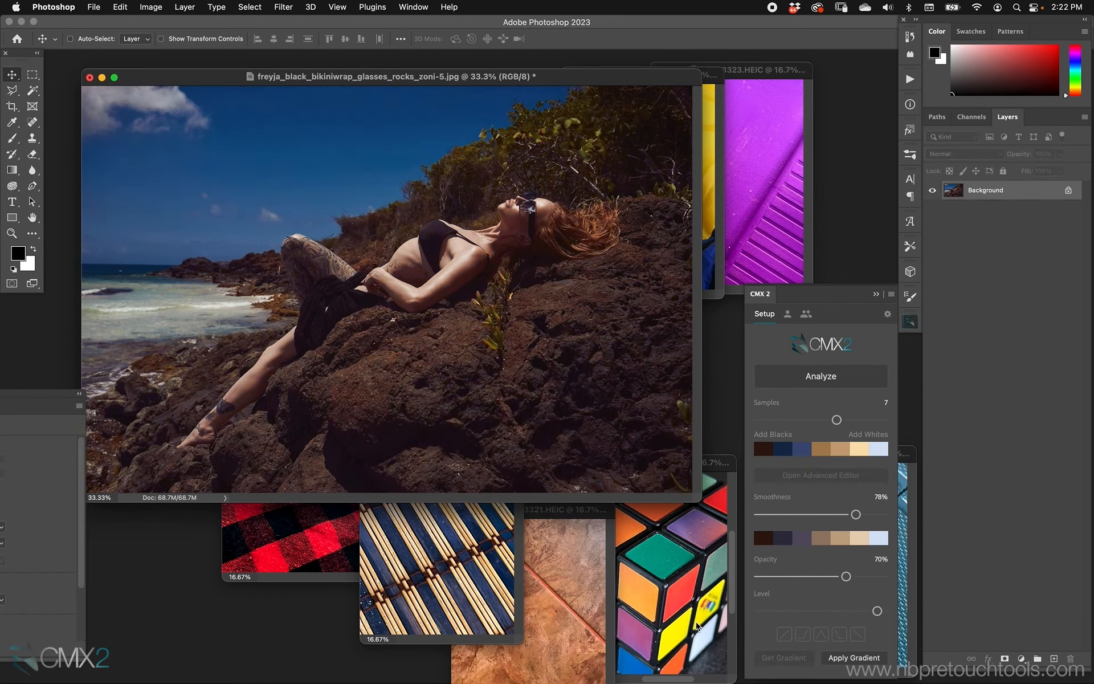
# Analyze the Rubik's cube image with the samples increased to 9
pyautogui.click(685, 594)
pyautogui.click(849, 374)
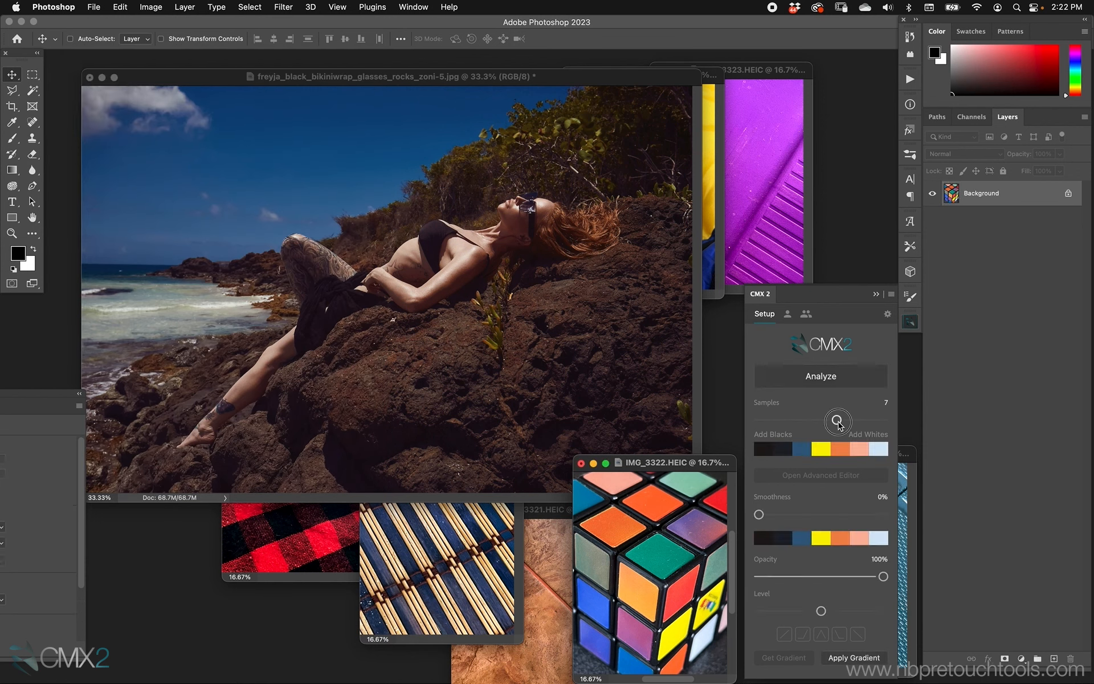
pyautogui.moveTo(837, 419); pyautogui.dragTo(867, 420)
pyautogui.click(848, 381)
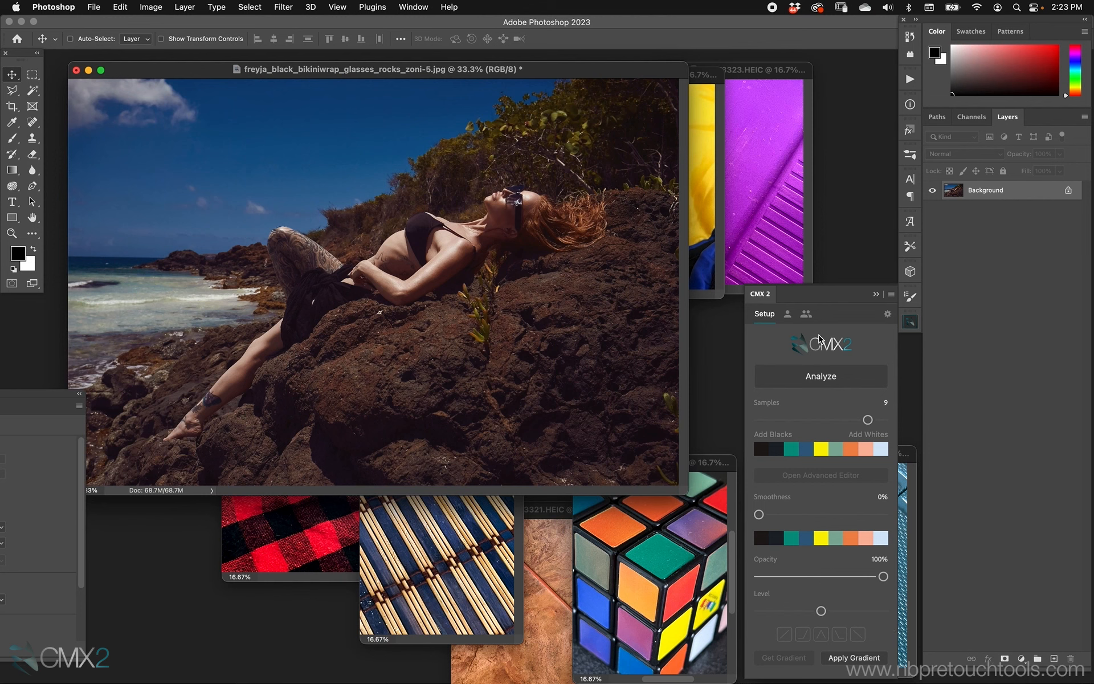
# In CMX2 personal preferences set the default blend mode to Color and raise the default opacity
pyautogui.keyDown('ctrl'); pyautogui.click(812, 386); pyautogui.keyUp('ctrl')
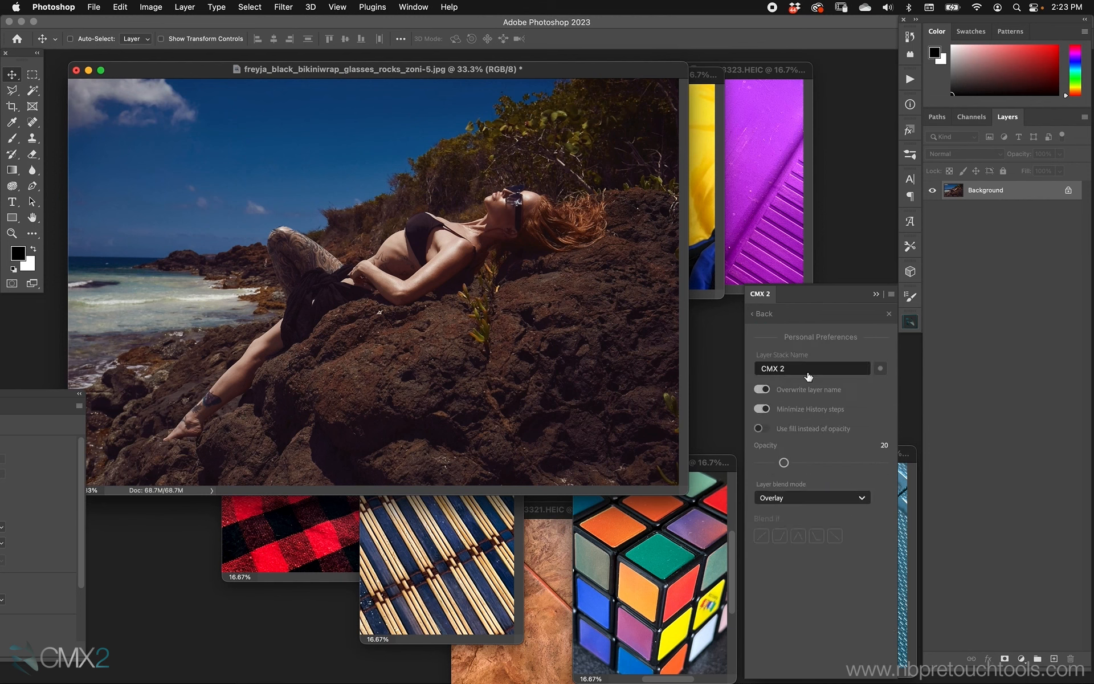
pyautogui.click(798, 497)
pyautogui.moveTo(868, 568); pyautogui.dragTo(866, 605)
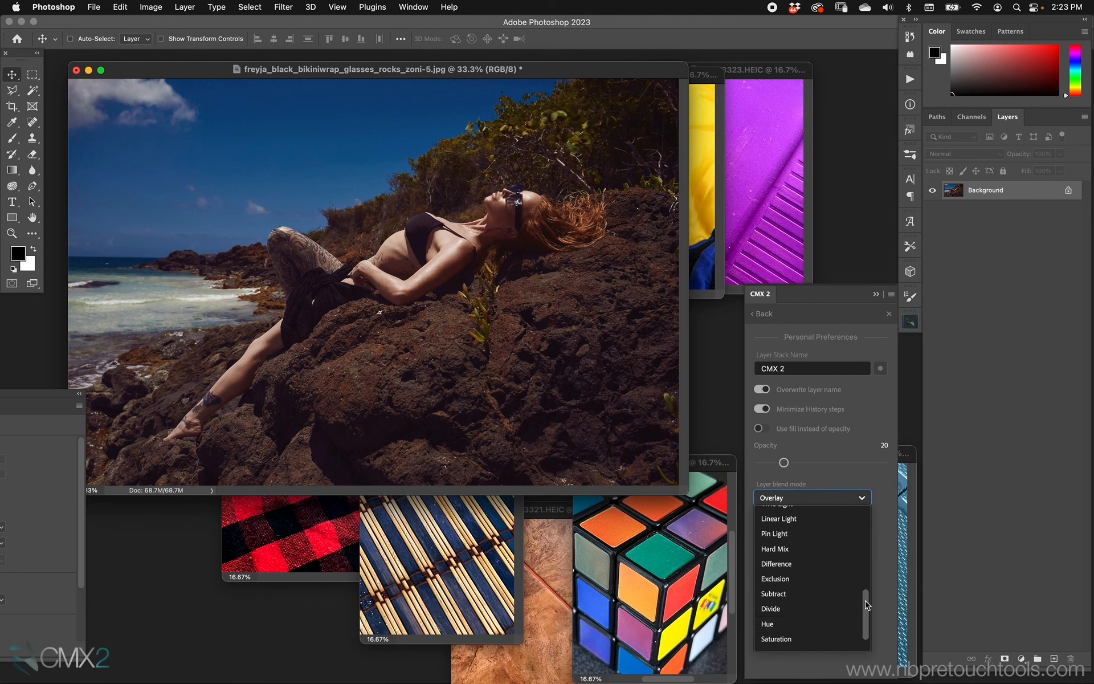
pyautogui.scroll(-2, 834, 627)
pyautogui.click(834, 624)
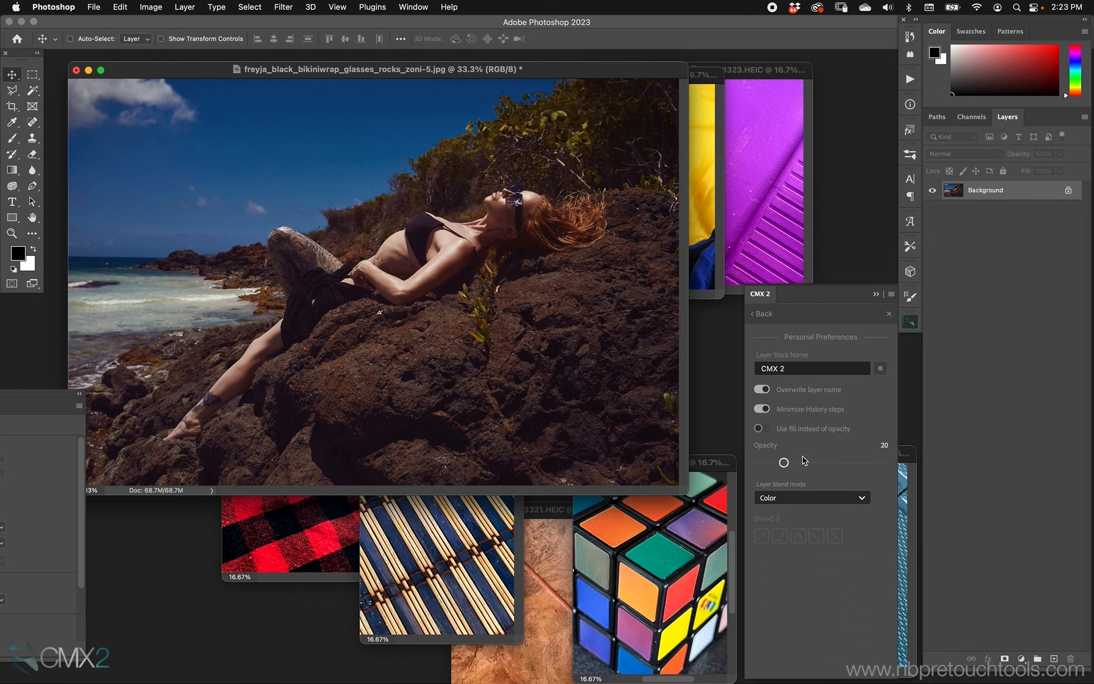
pyautogui.moveTo(784, 462); pyautogui.dragTo(825, 464)
pyautogui.click(762, 314)
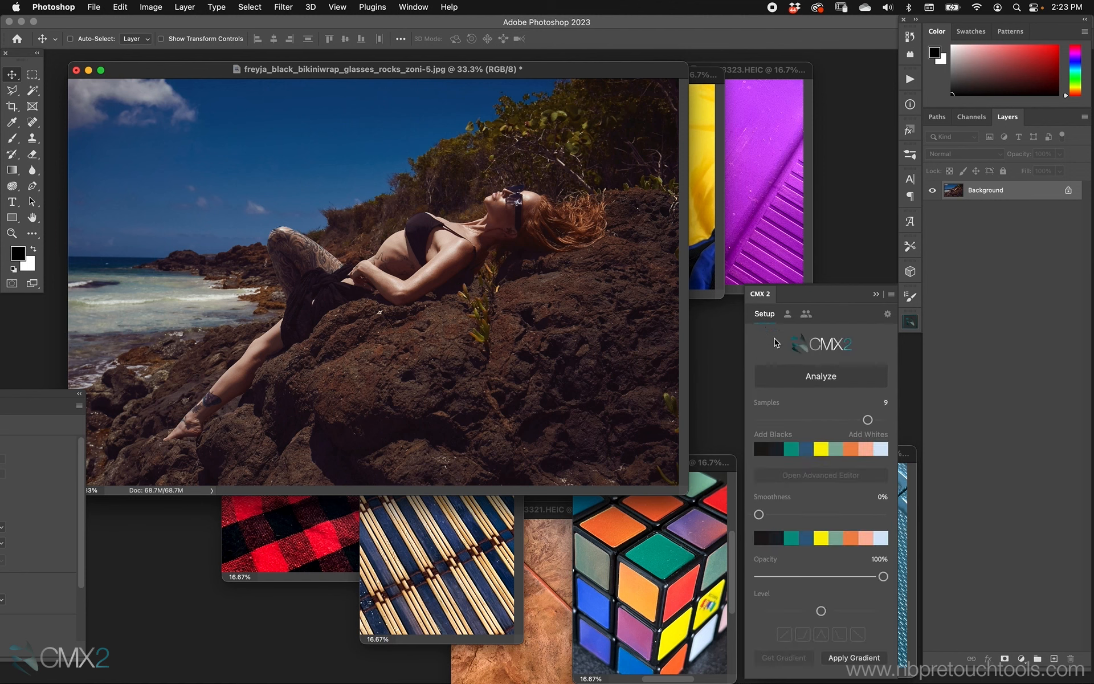
# Apply the Rubik's cube gradient to the portrait in full-screen view
pyautogui.click(864, 658)
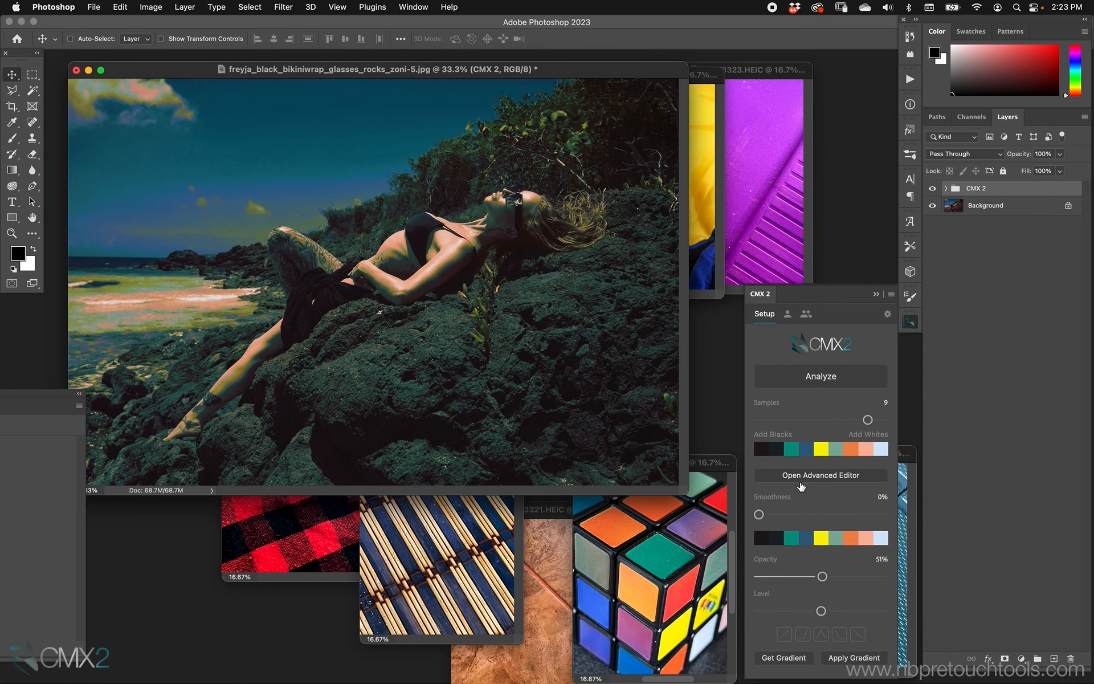
pyautogui.press('f')
pyautogui.moveTo(583, 377); pyautogui.dragTo(455, 329)
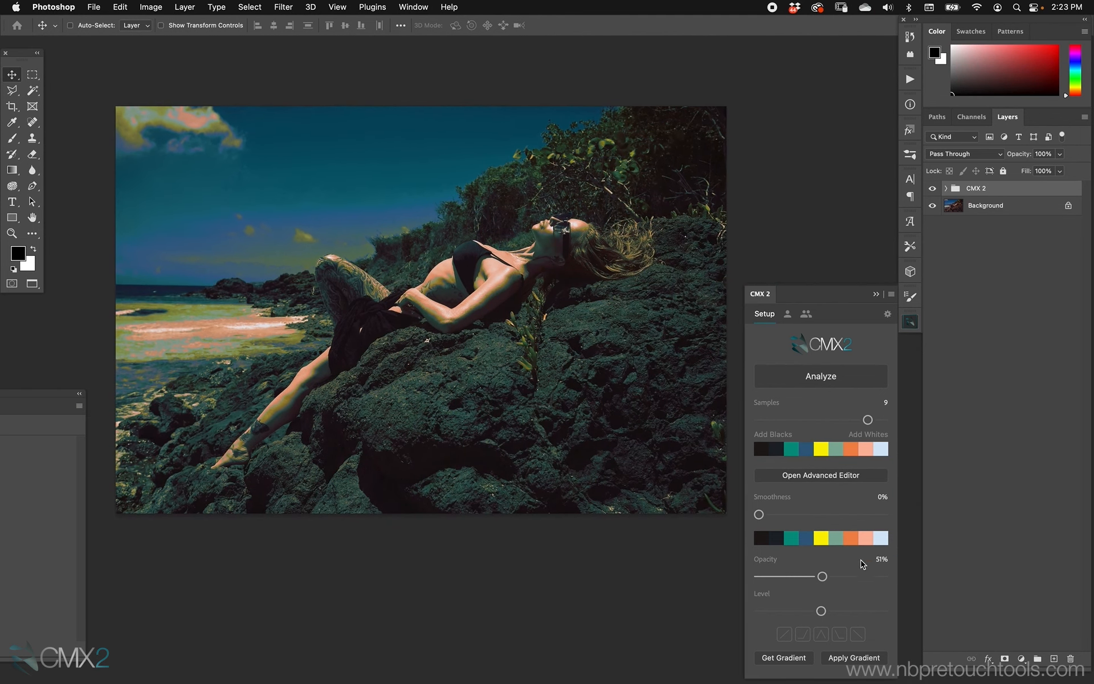
# Set smoothness to 82% and opacity to 60%, toggling the CMX 2 group's visibility to compare
pyautogui.moveTo(759, 513); pyautogui.dragTo(856, 513)
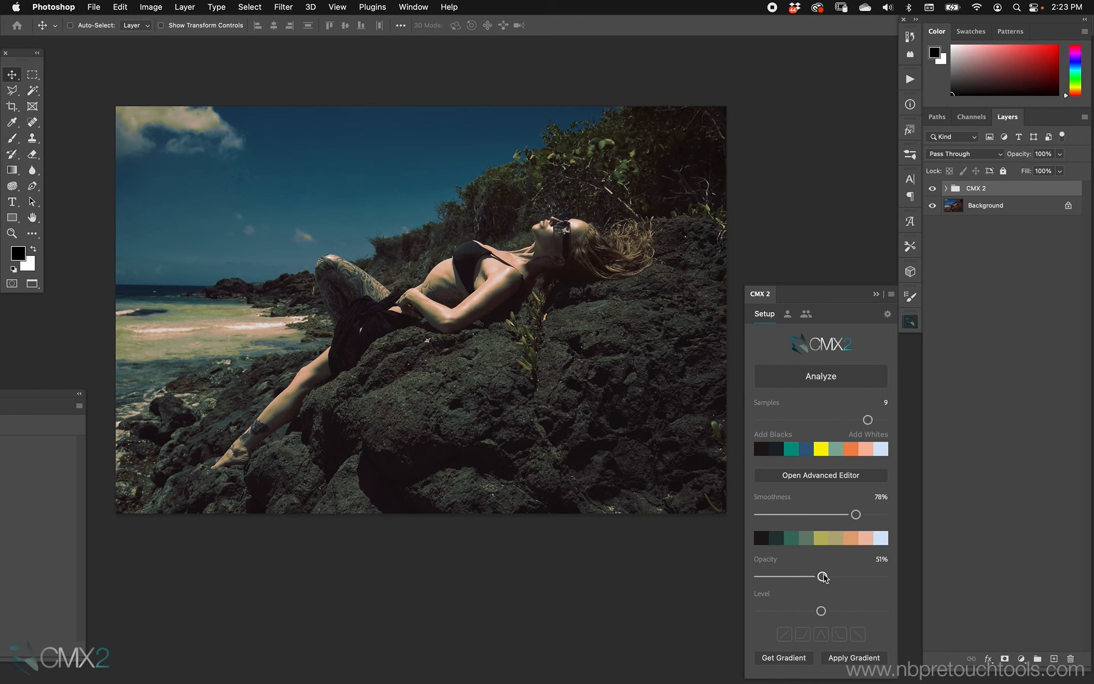
pyautogui.moveTo(822, 576); pyautogui.dragTo(833, 576)
pyautogui.moveTo(856, 515); pyautogui.dragTo(861, 514)
pyautogui.click(932, 189)
pyautogui.click(932, 189)
# Return to the windowed view and lower the smoothness to 72%
pyautogui.press('f')
pyautogui.press('f')
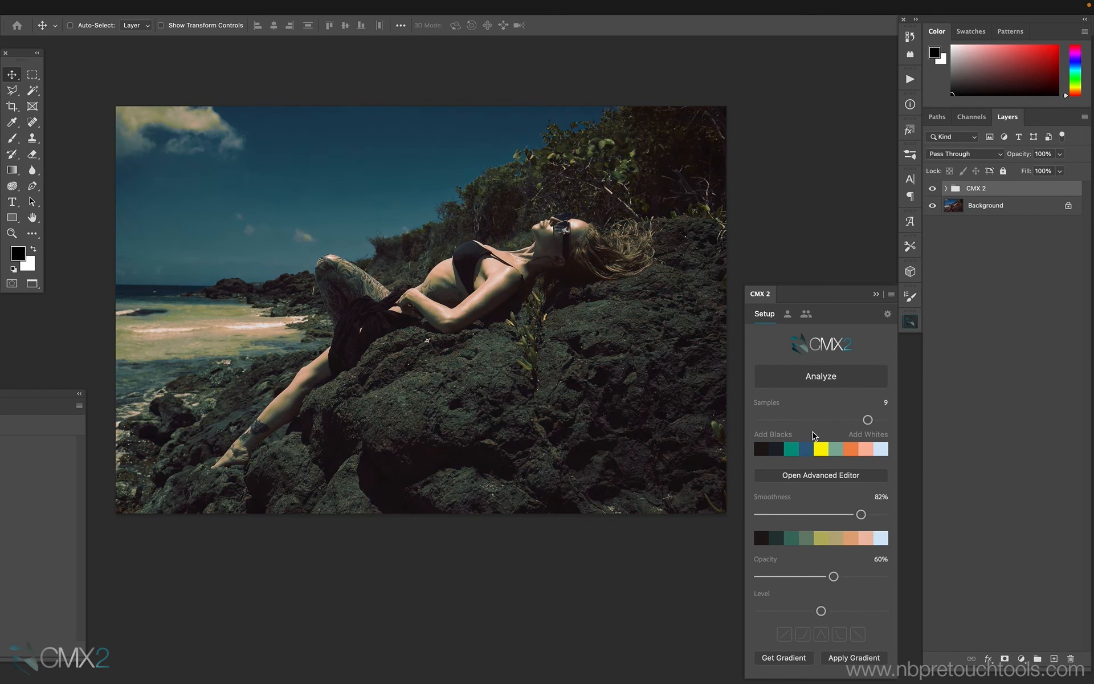
pyautogui.click(706, 462)
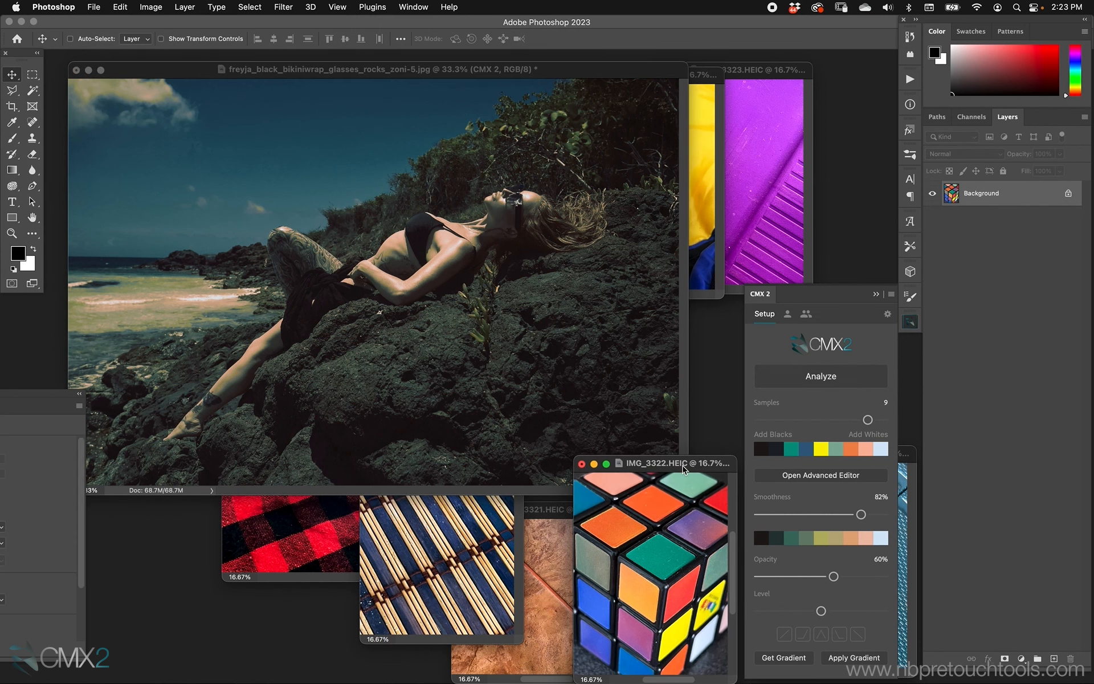
pyautogui.moveTo(682, 465)
pyautogui.mouseDown()
pyautogui.moveTo(672, 340)
pyautogui.moveTo(630, 260)
pyautogui.moveTo(671, 455)
pyautogui.mouseUp()
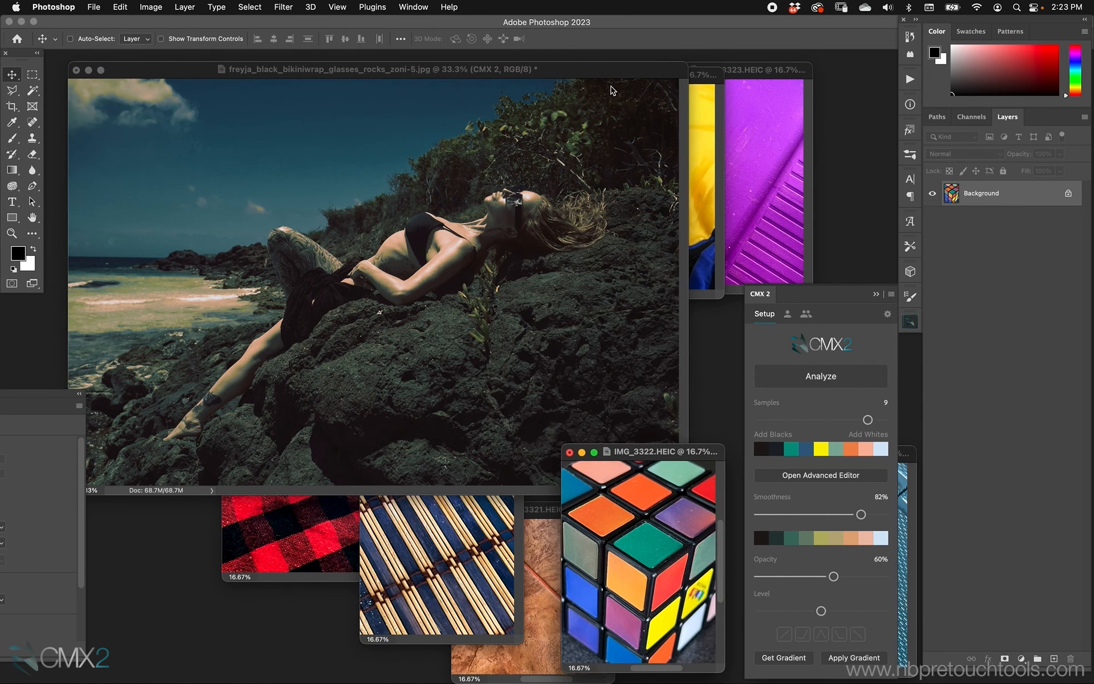
pyautogui.click(606, 73)
pyautogui.moveTo(861, 513); pyautogui.dragTo(842, 518)
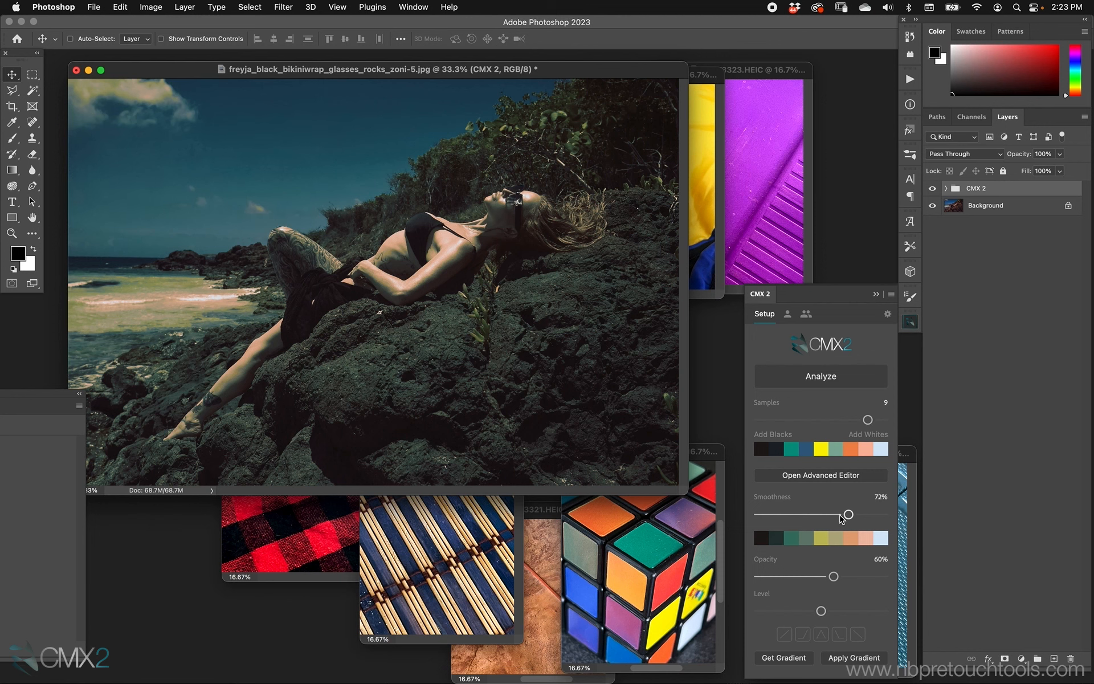
# Try Blend If presets, ending with the last one, set opacity to 73%, and toggle the group to compare
pyautogui.click(785, 634)
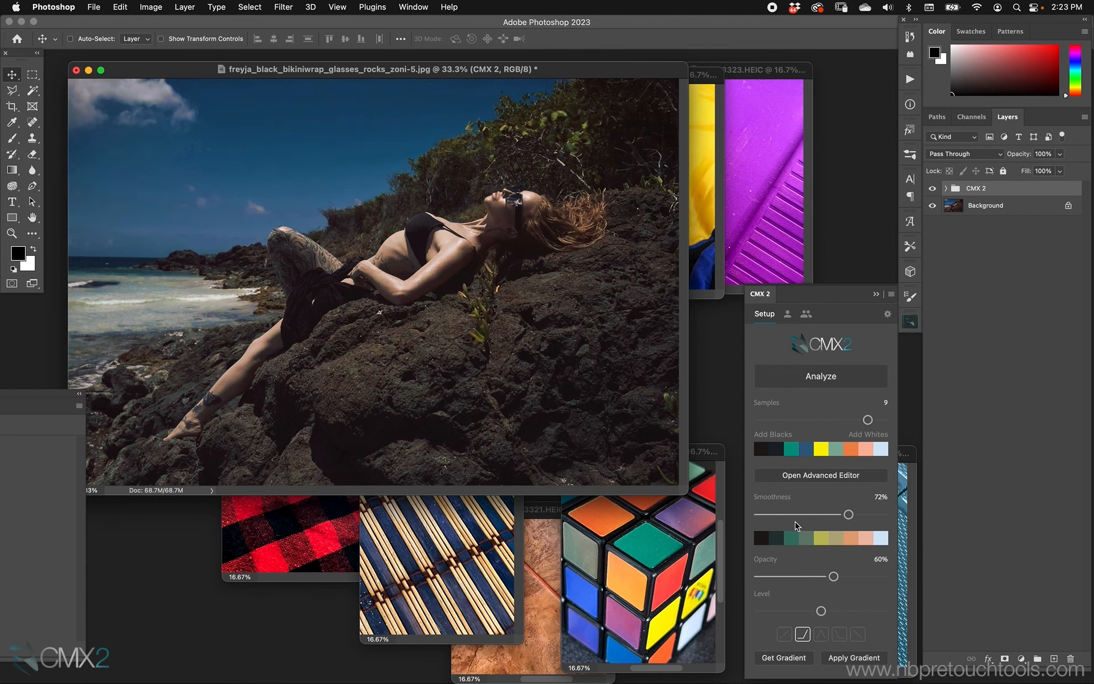
pyautogui.moveTo(832, 576); pyautogui.dragTo(850, 576)
pyautogui.click(933, 190)
pyautogui.click(933, 190)
pyautogui.click(858, 634)
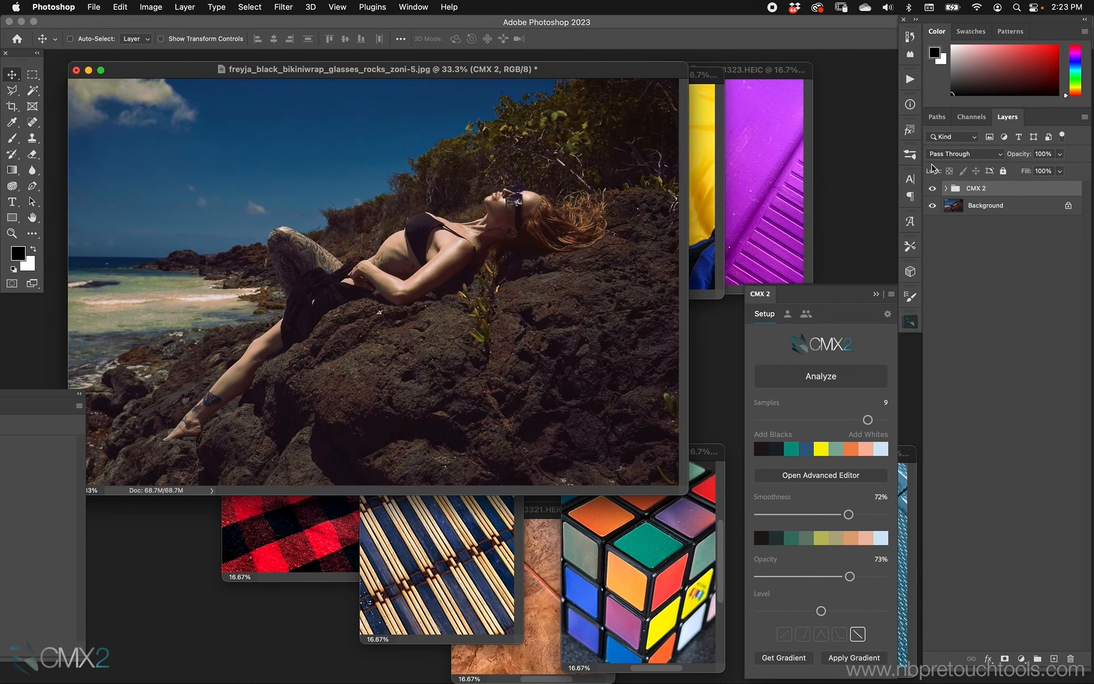
pyautogui.click(932, 188)
pyautogui.click(932, 188)
# Delete the CMX 2 group from the portrait
pyautogui.click(717, 450)
pyautogui.moveTo(668, 452); pyautogui.dragTo(671, 441)
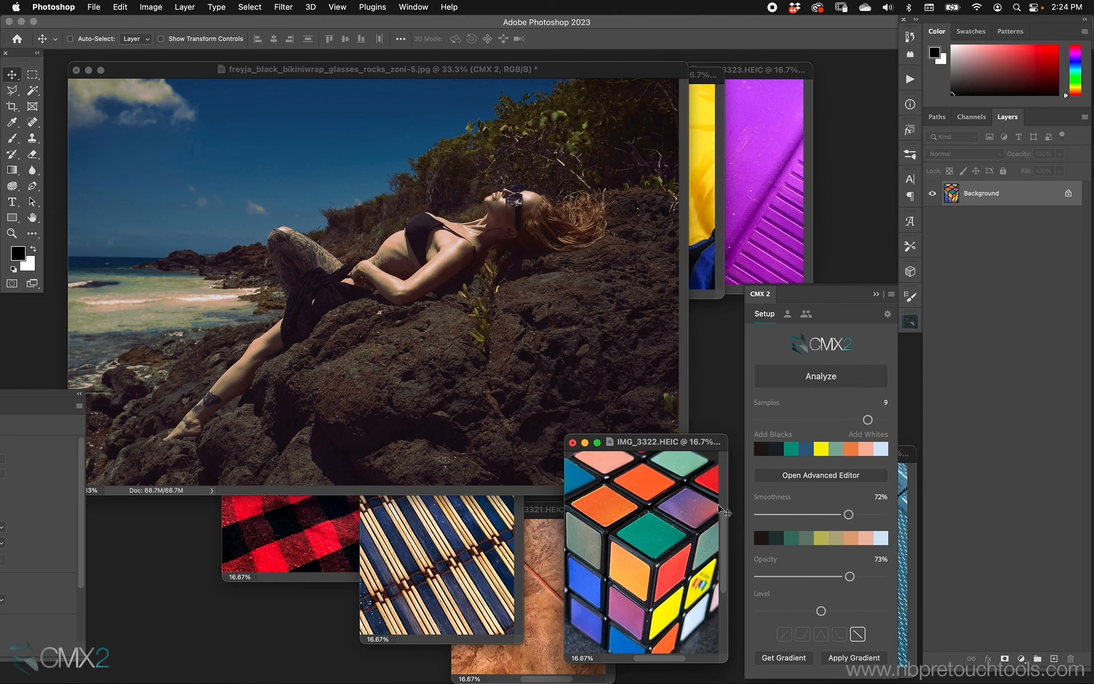
pyautogui.click(609, 312)
pyautogui.press('Delete')
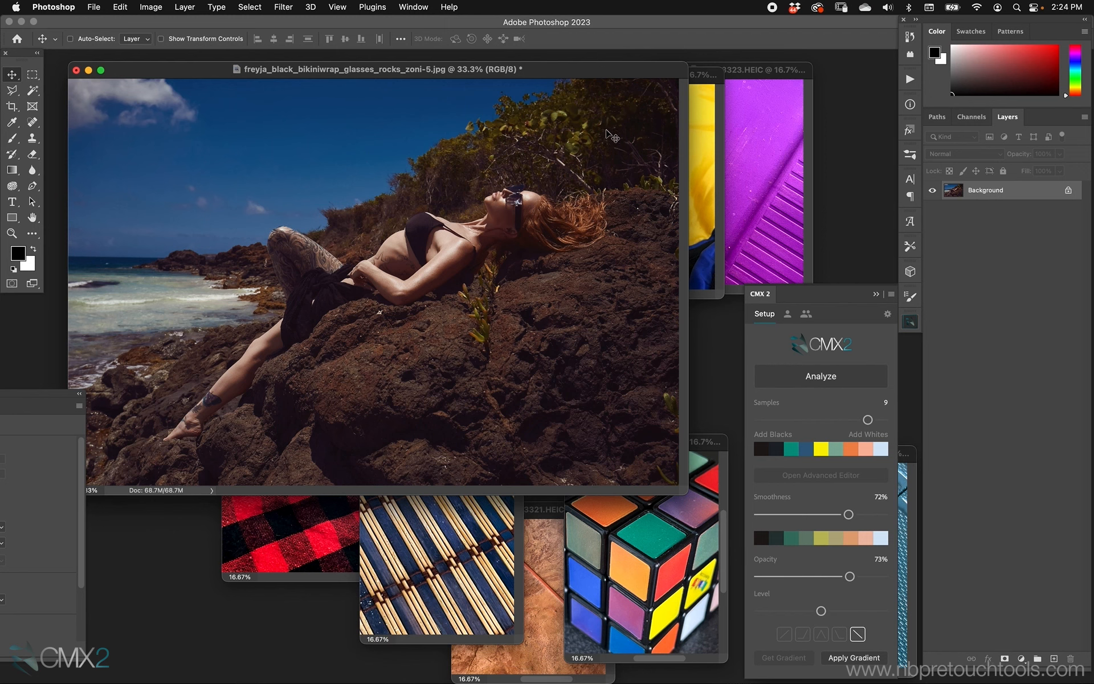
# Reapply the Rubik's cube gradient, then set opacity to 62% and smoothness to 46%
pyautogui.moveTo(581, 69); pyautogui.dragTo(588, 70)
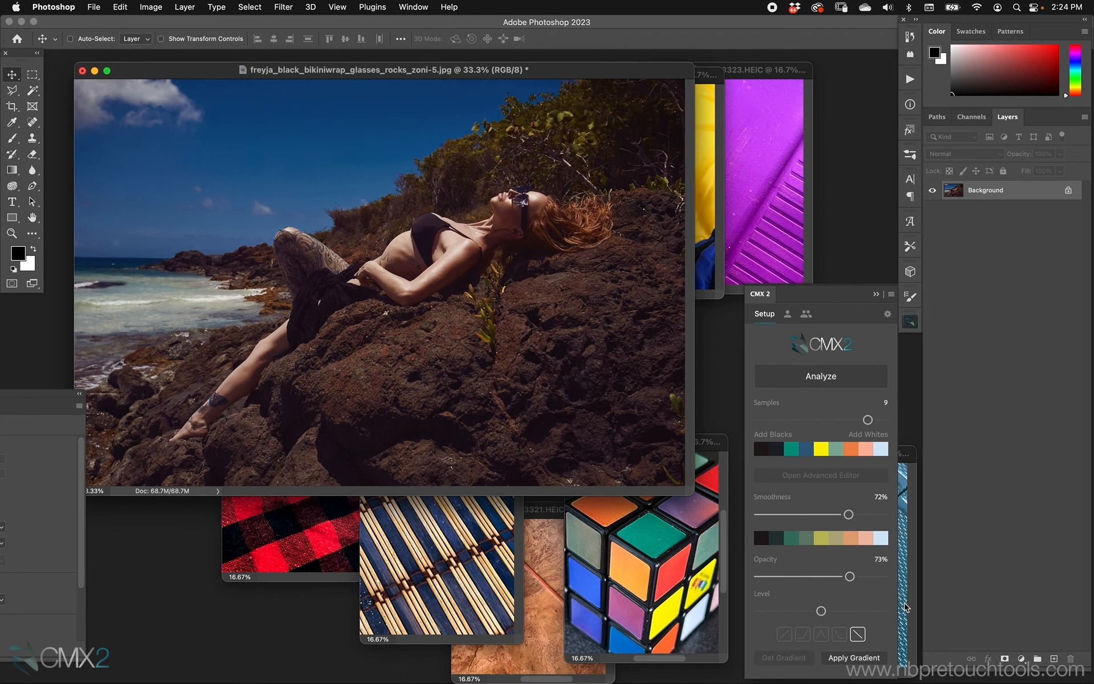
pyautogui.click(854, 657)
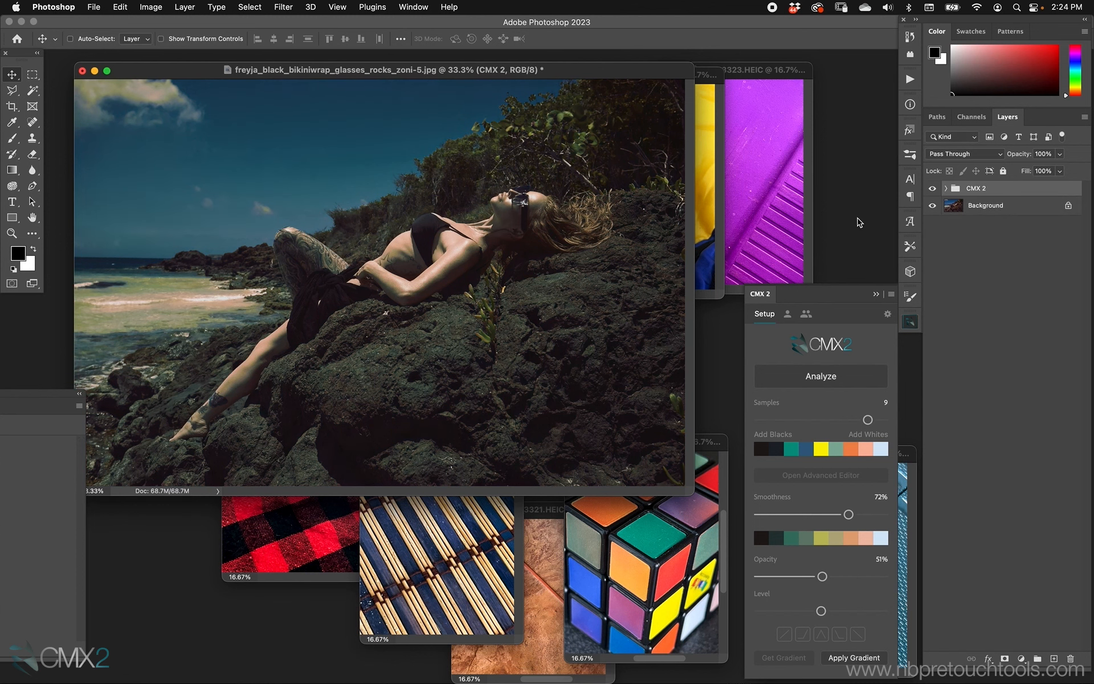
pyautogui.click(945, 188)
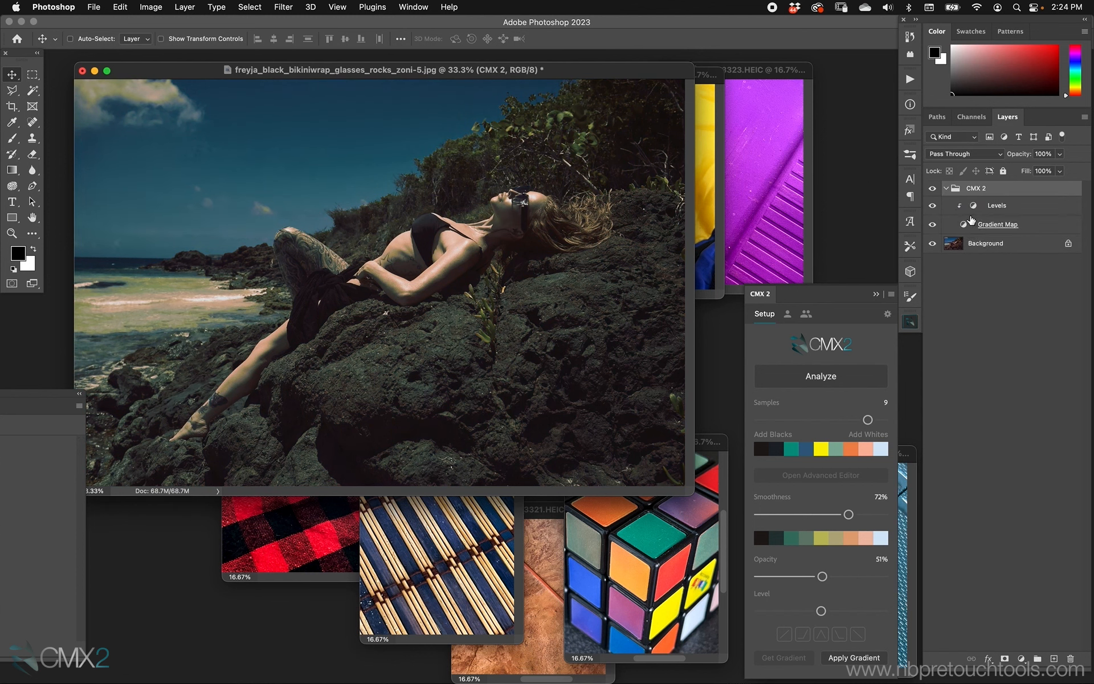
pyautogui.moveTo(822, 576); pyautogui.dragTo(836, 576)
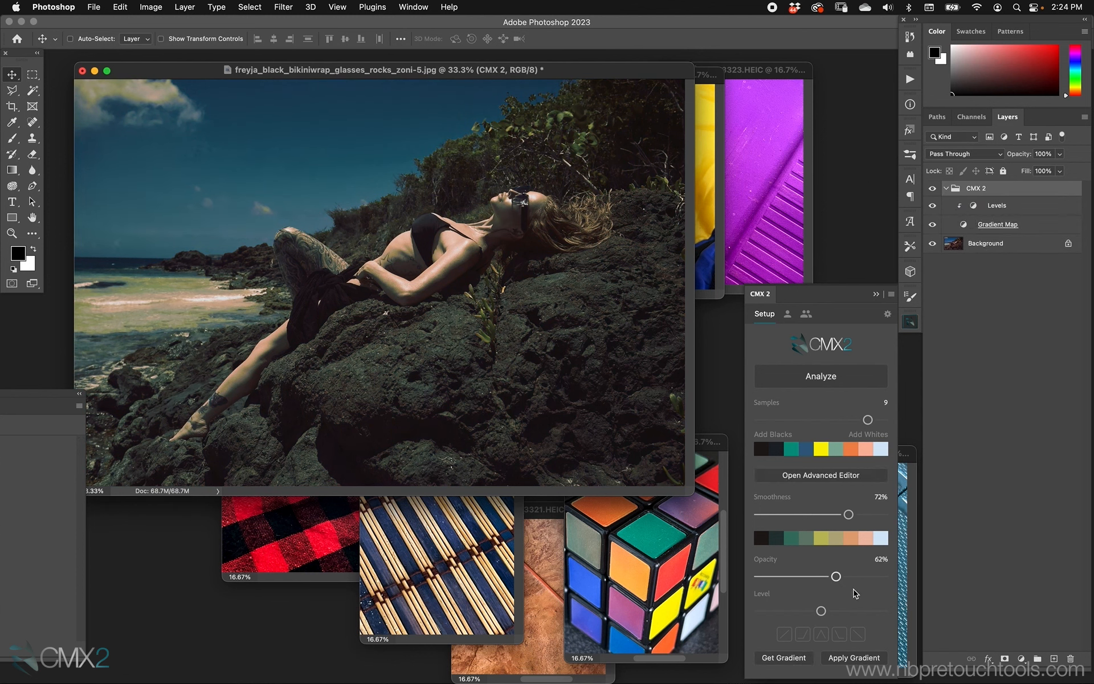
pyautogui.moveTo(848, 513); pyautogui.dragTo(815, 514)
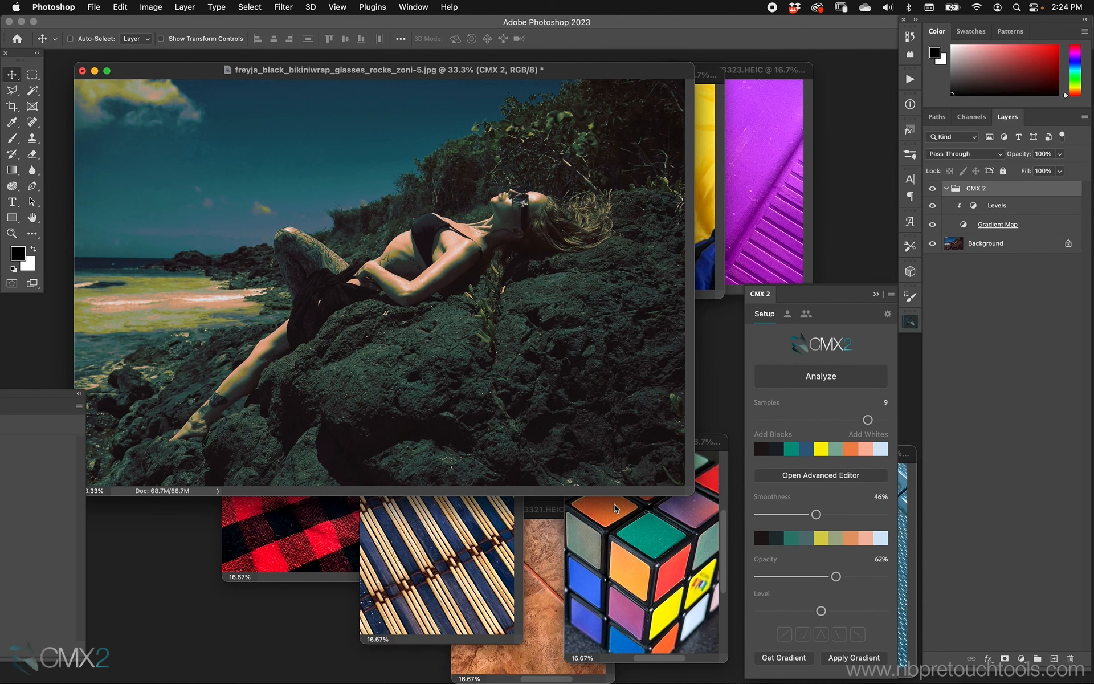
# Exclude individual colour swatches from the sampled gradient and raise the smoothness to 76%
pyautogui.click(822, 450)
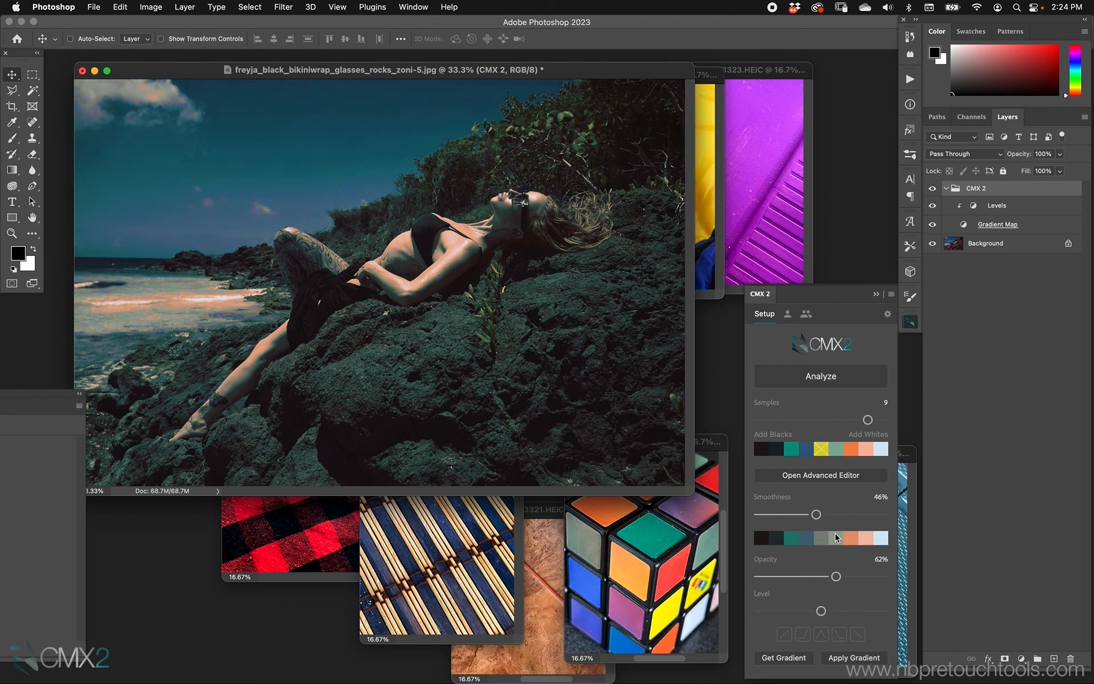
pyautogui.click(836, 450)
pyautogui.moveTo(817, 515); pyautogui.dragTo(852, 515)
pyautogui.click(836, 450)
pyautogui.click(837, 450)
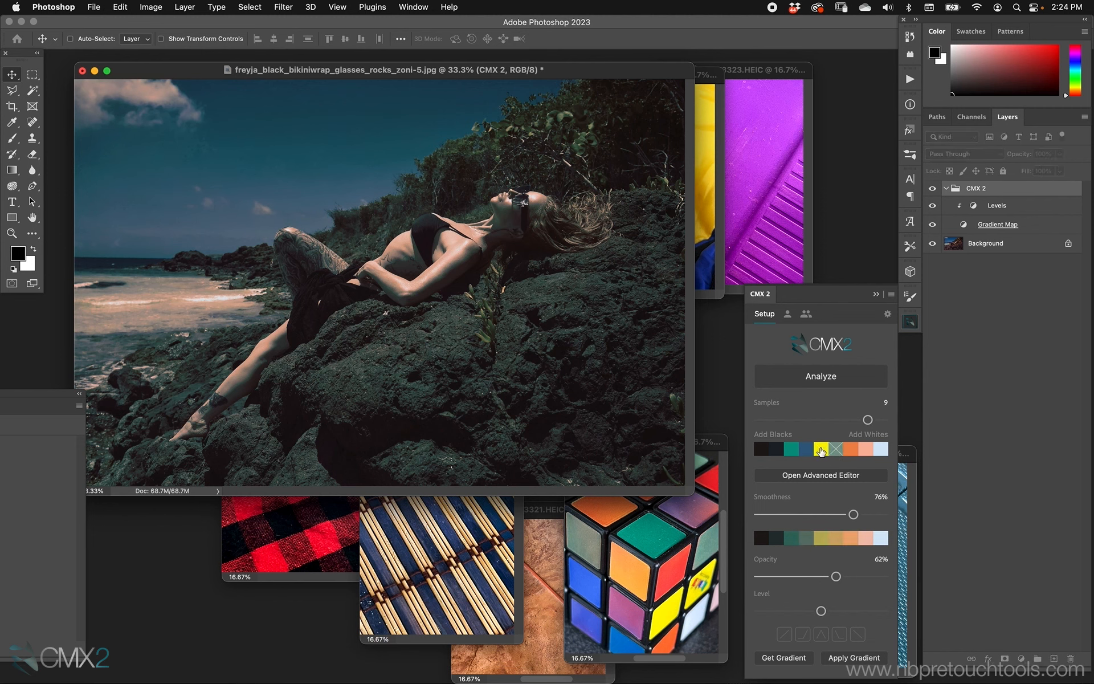
# Toggle individual swatches in and out of the sampled gradient and set the smoothness to 73%
pyautogui.click(823, 451)
pyautogui.click(836, 452)
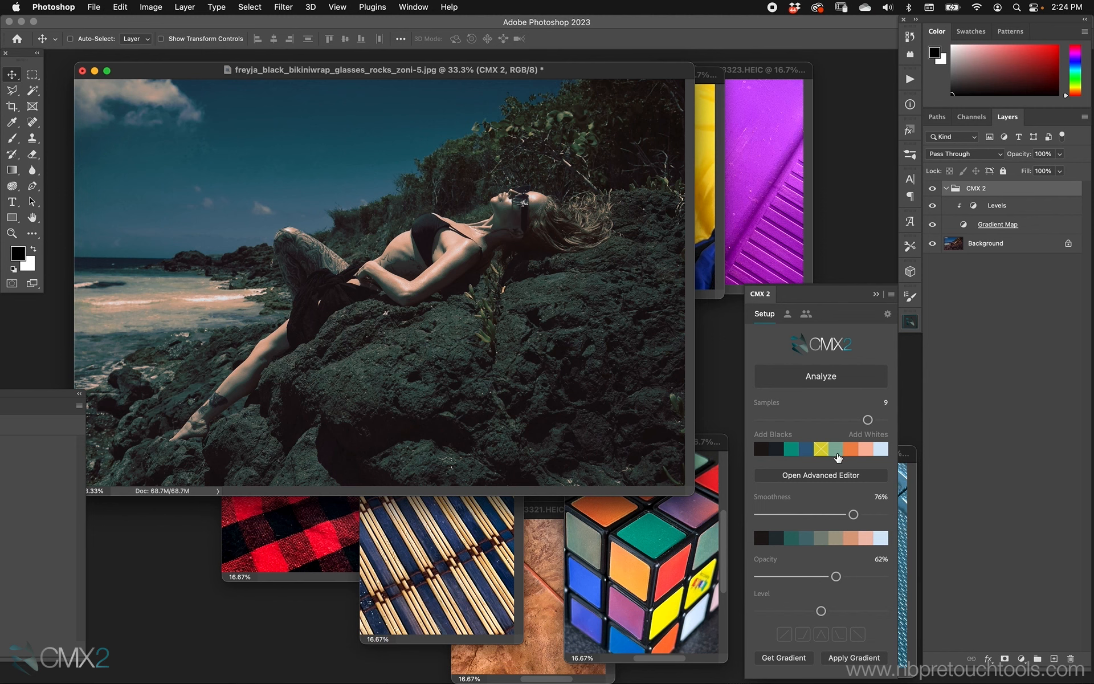
pyautogui.click(821, 449)
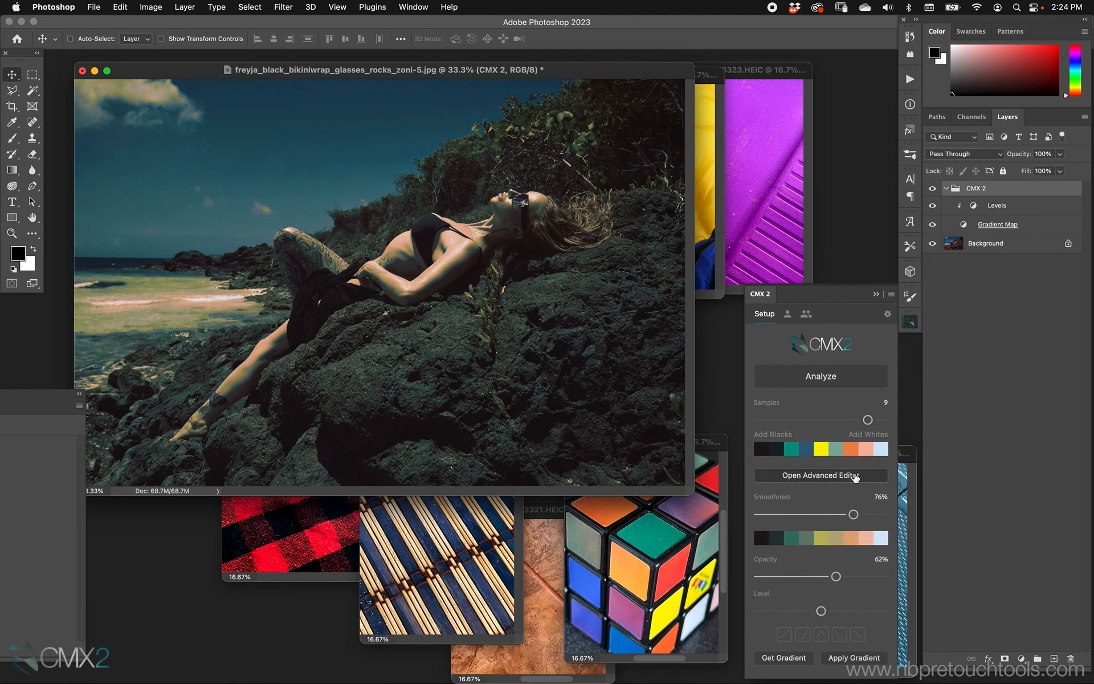
pyautogui.click(835, 450)
pyautogui.click(826, 450)
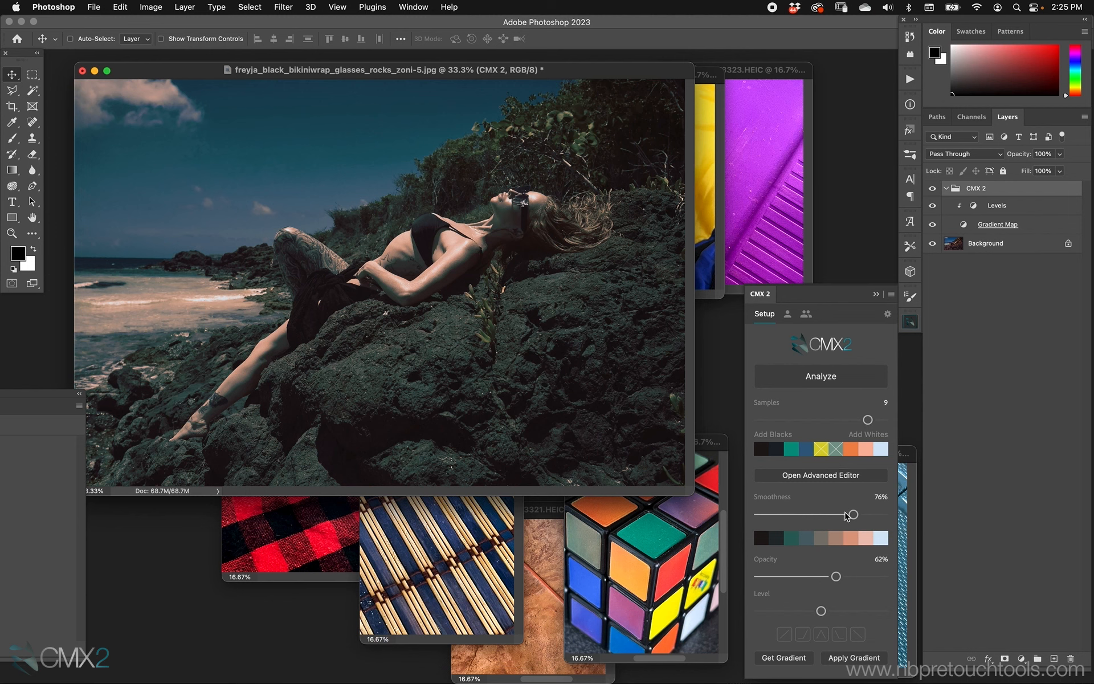
pyautogui.moveTo(854, 520); pyautogui.dragTo(841, 522)
pyautogui.click(824, 450)
pyautogui.click(833, 454)
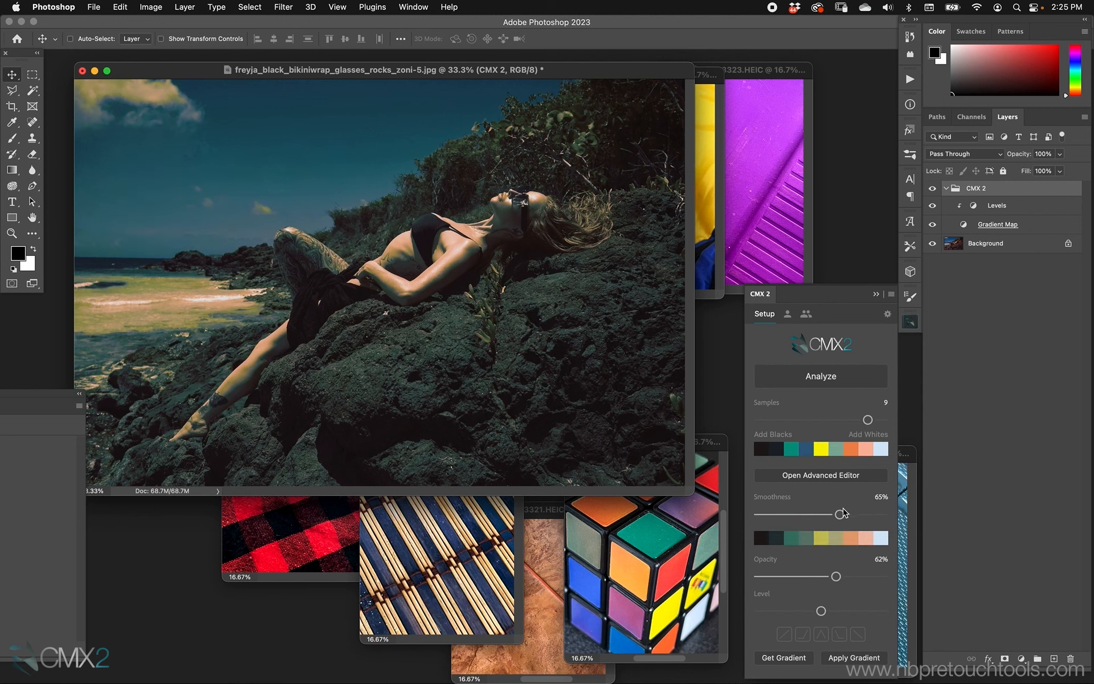
pyautogui.moveTo(839, 514); pyautogui.dragTo(850, 514)
pyautogui.click(824, 451)
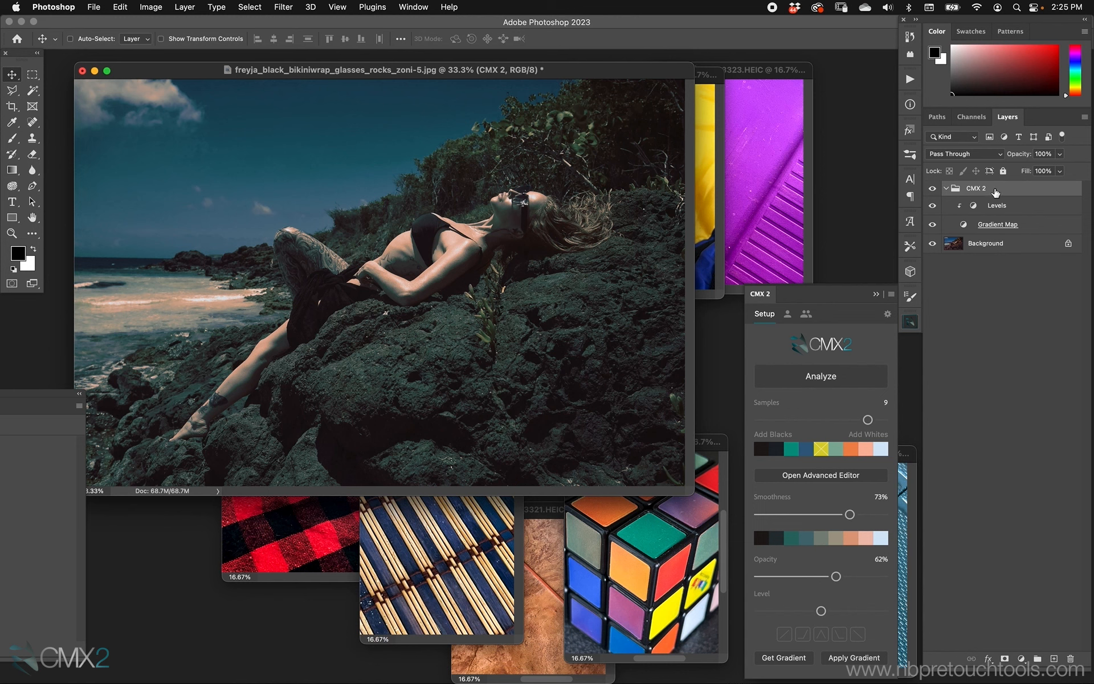
# Delete the CMX 2 group from the portrait
pyautogui.press('Delete')
# Analyze the purple reference image with 5 samples, adding blacks and whites to the gradient
pyautogui.click(757, 247)
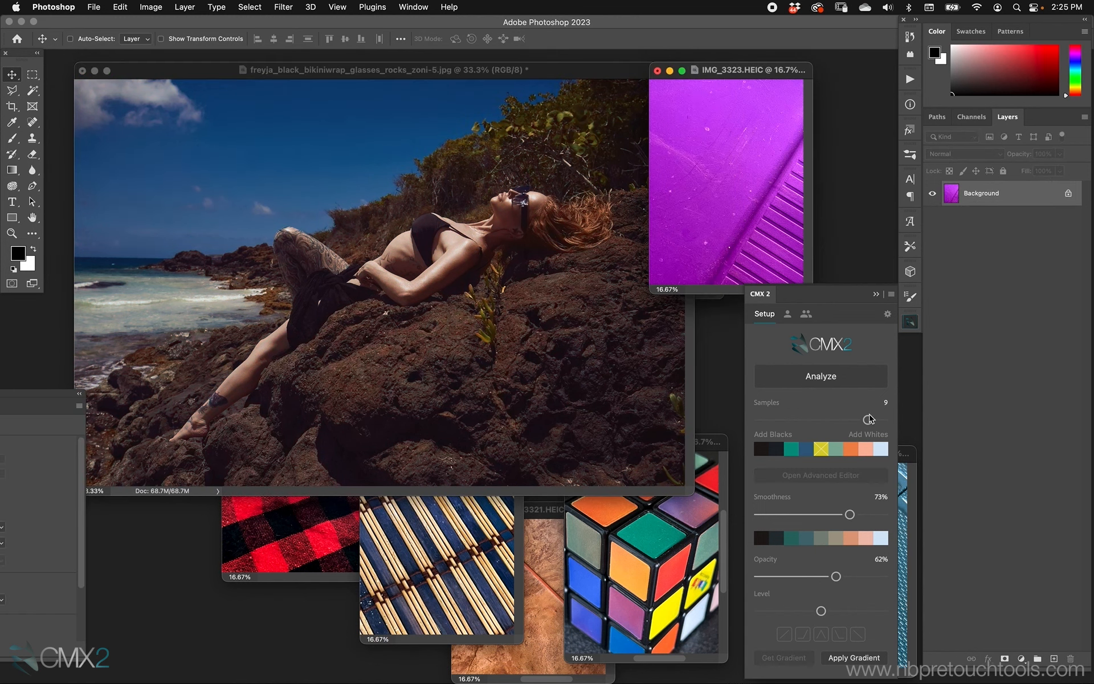
pyautogui.click(853, 378)
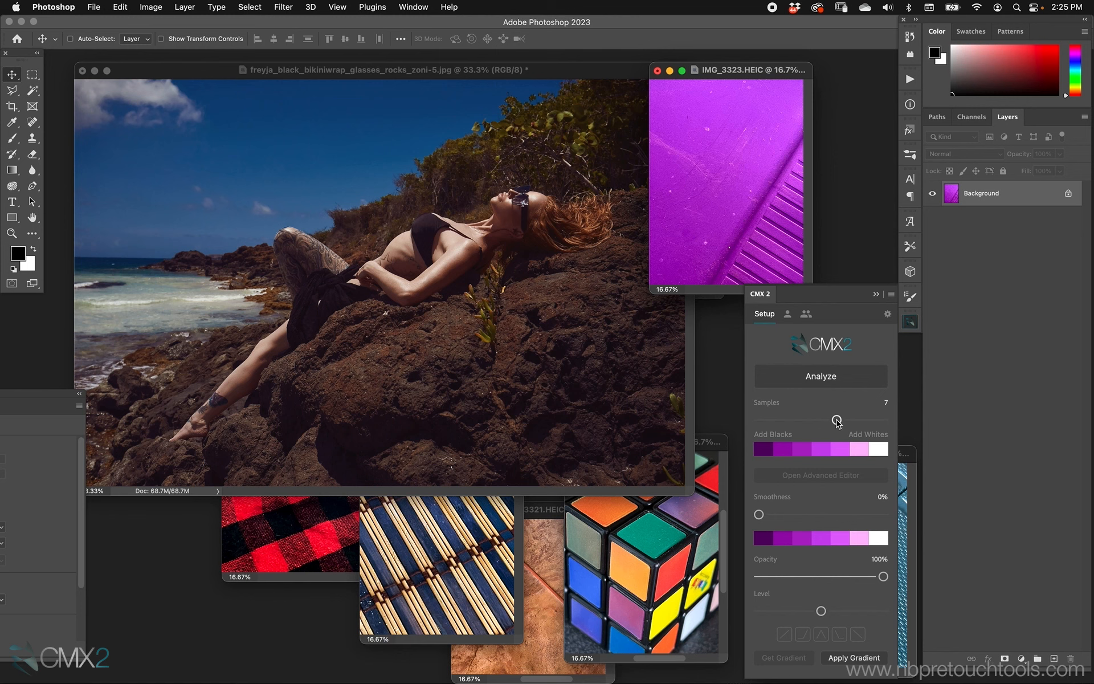
pyautogui.moveTo(836, 422); pyautogui.dragTo(809, 421)
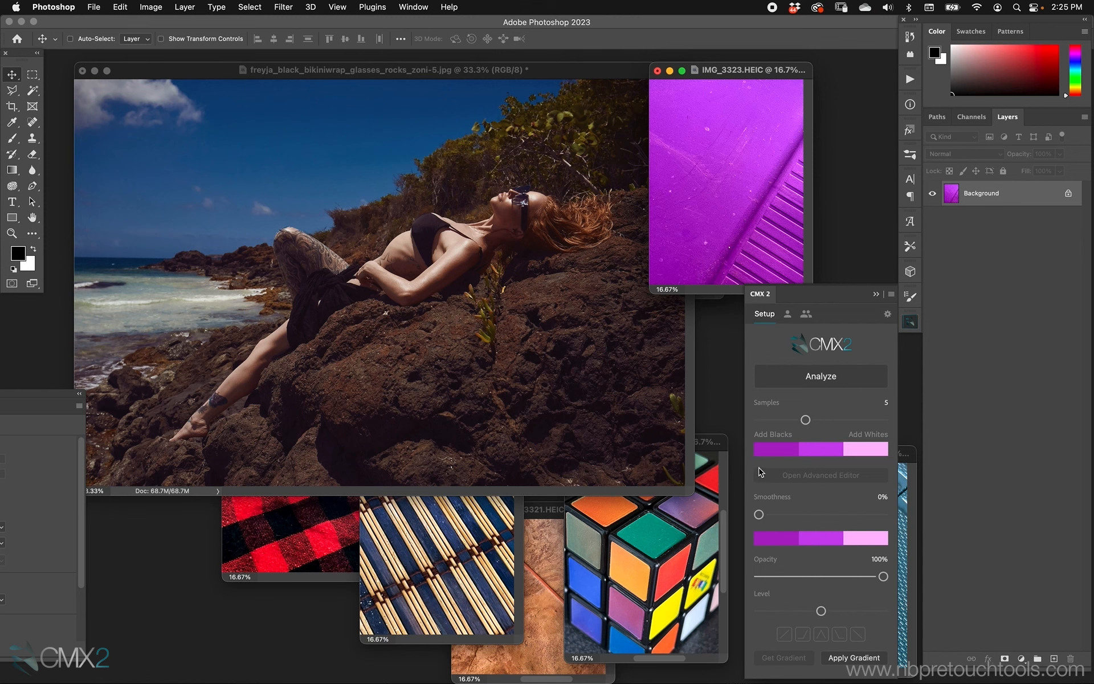
pyautogui.click(772, 435)
pyautogui.click(872, 435)
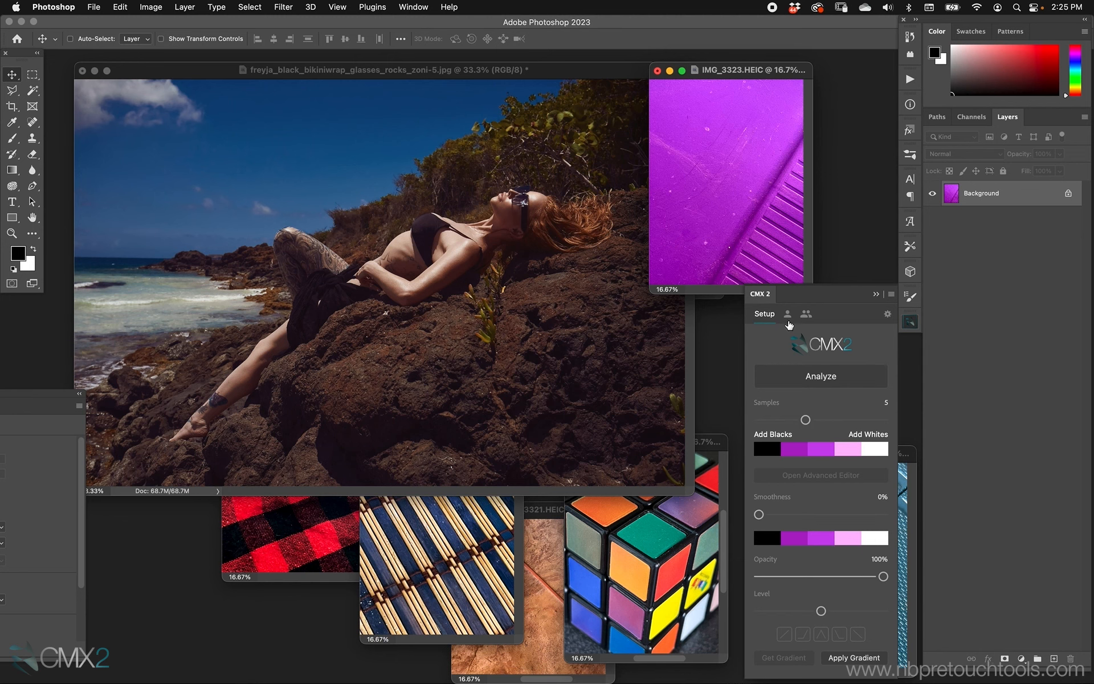
# Apply the purple gradient to the portrait and select the group's Gradient Map layer
pyautogui.moveTo(578, 76); pyautogui.dragTo(571, 76)
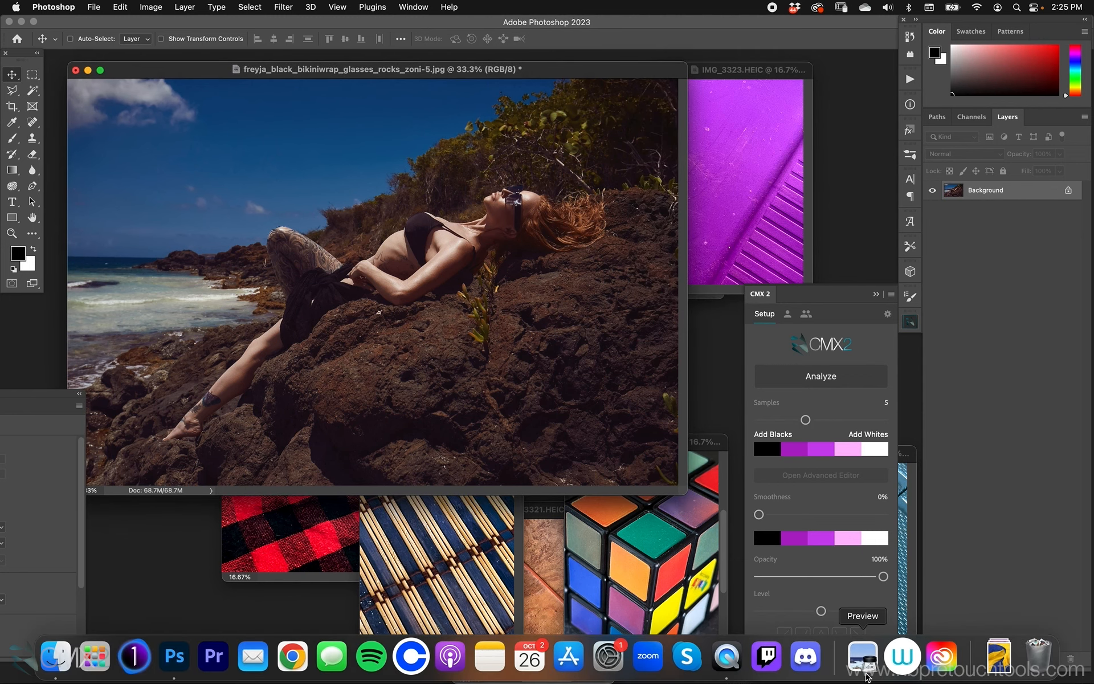
pyautogui.click(853, 658)
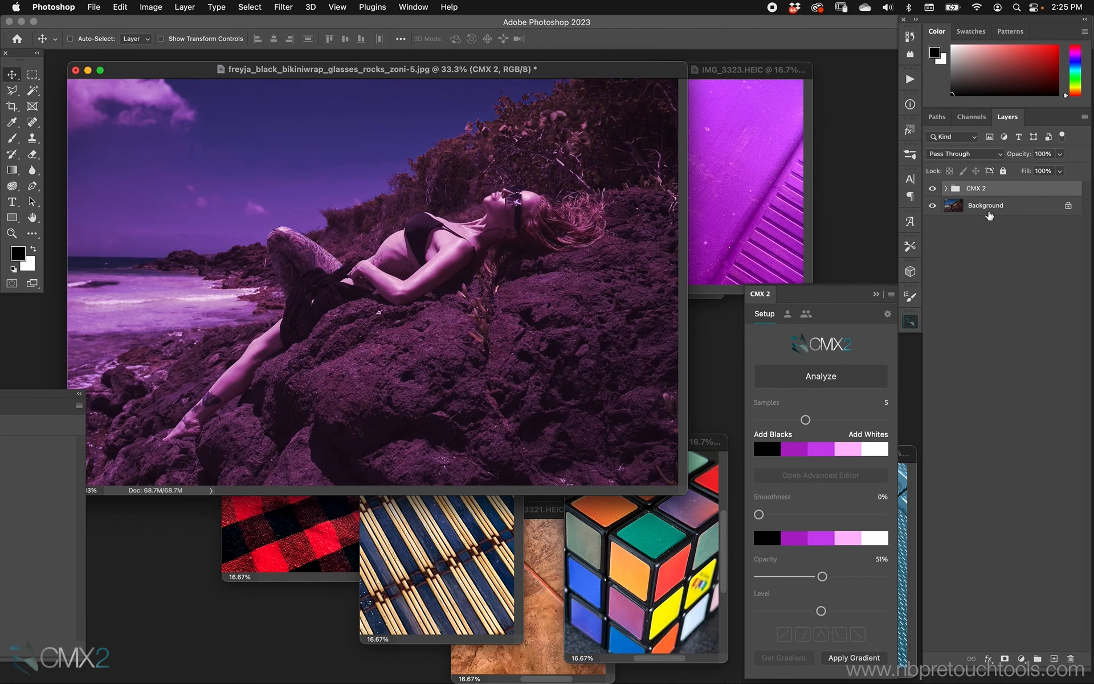
pyautogui.click(945, 188)
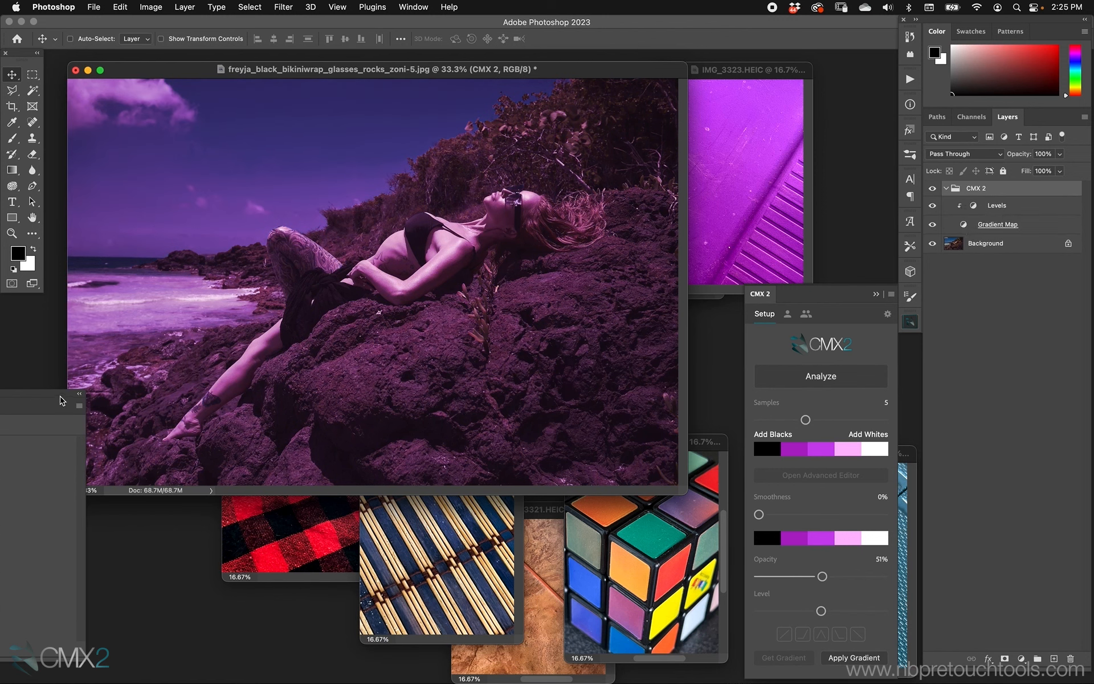
pyautogui.moveTo(63, 394); pyautogui.dragTo(222, 403)
pyautogui.click(961, 226)
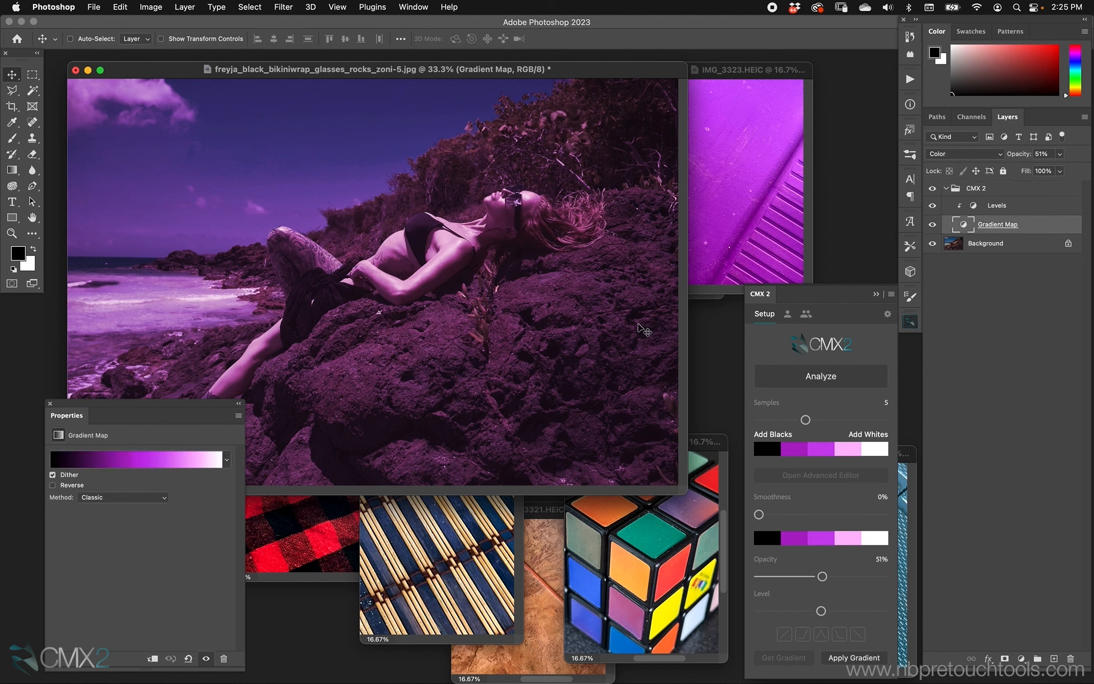
# Toggle the added blacks and whites, set opacity to 75%, and switch the blend mode to Soft Light
pyautogui.click(780, 436)
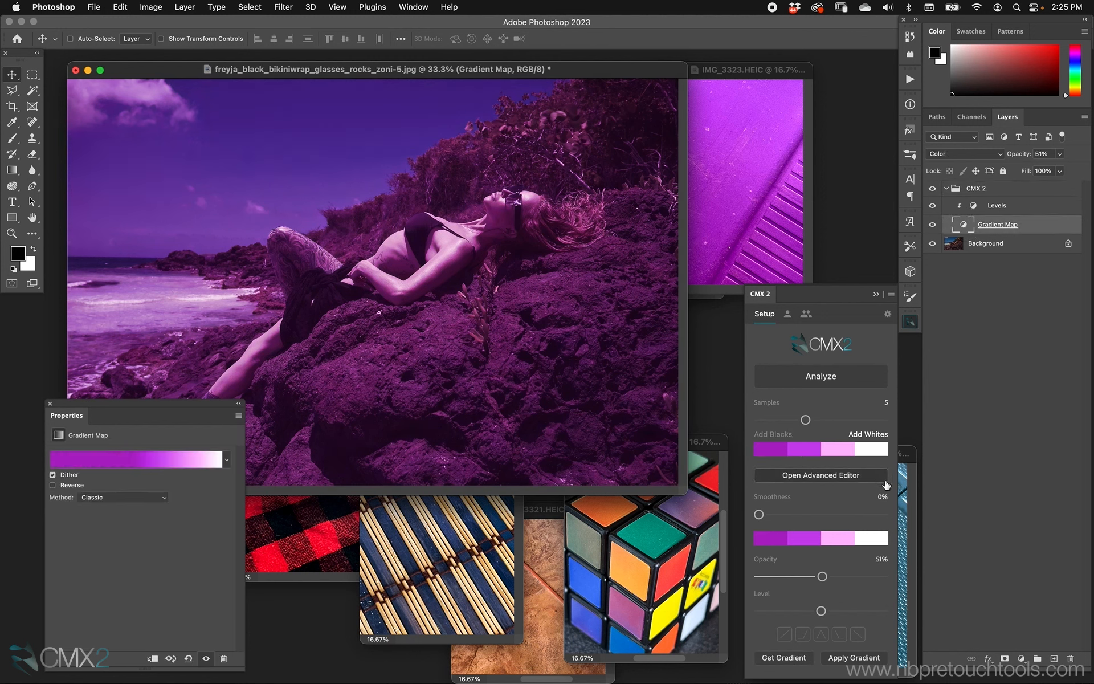
pyautogui.click(782, 441)
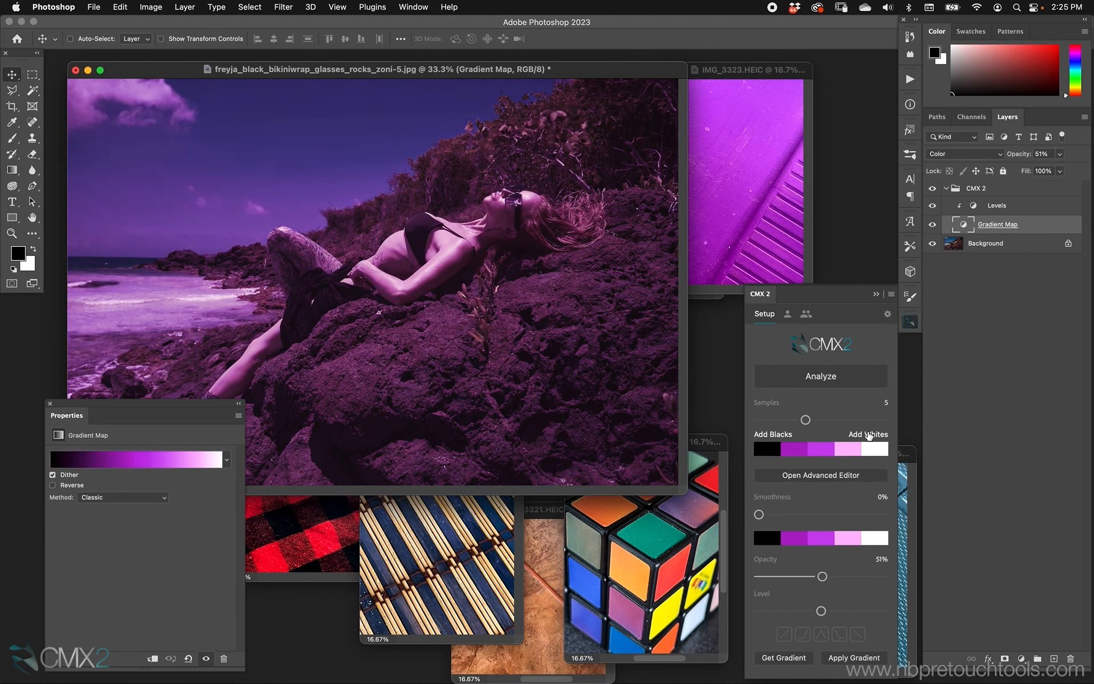
pyautogui.click(868, 437)
pyautogui.click(880, 448)
pyautogui.moveTo(823, 576); pyautogui.dragTo(852, 577)
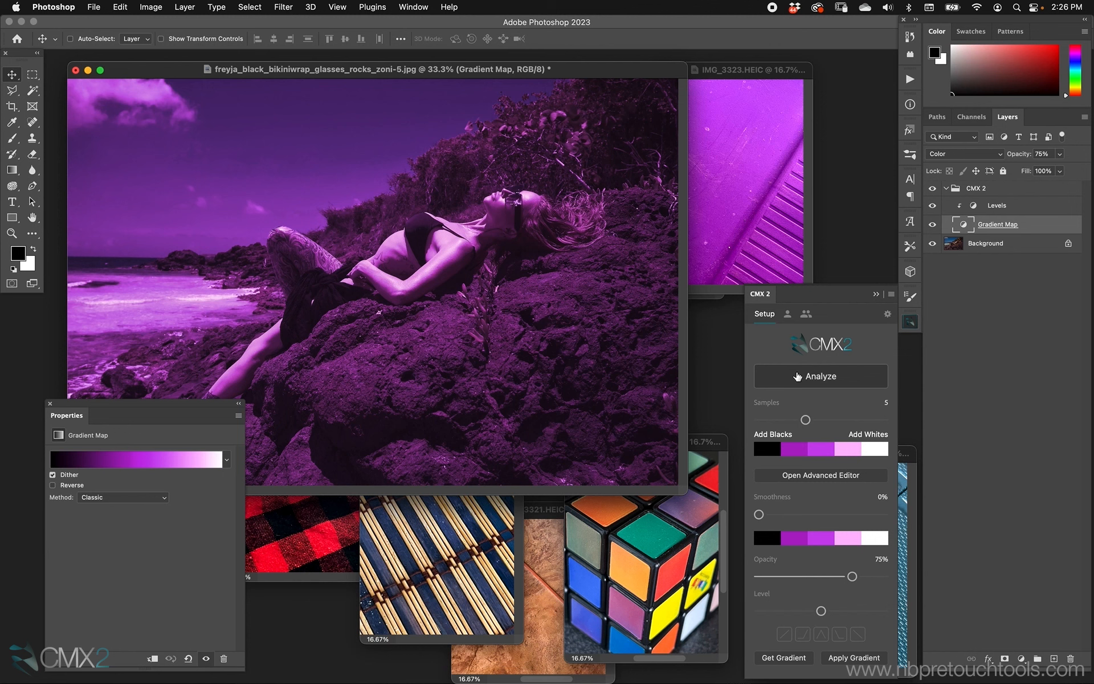
pyautogui.click(780, 439)
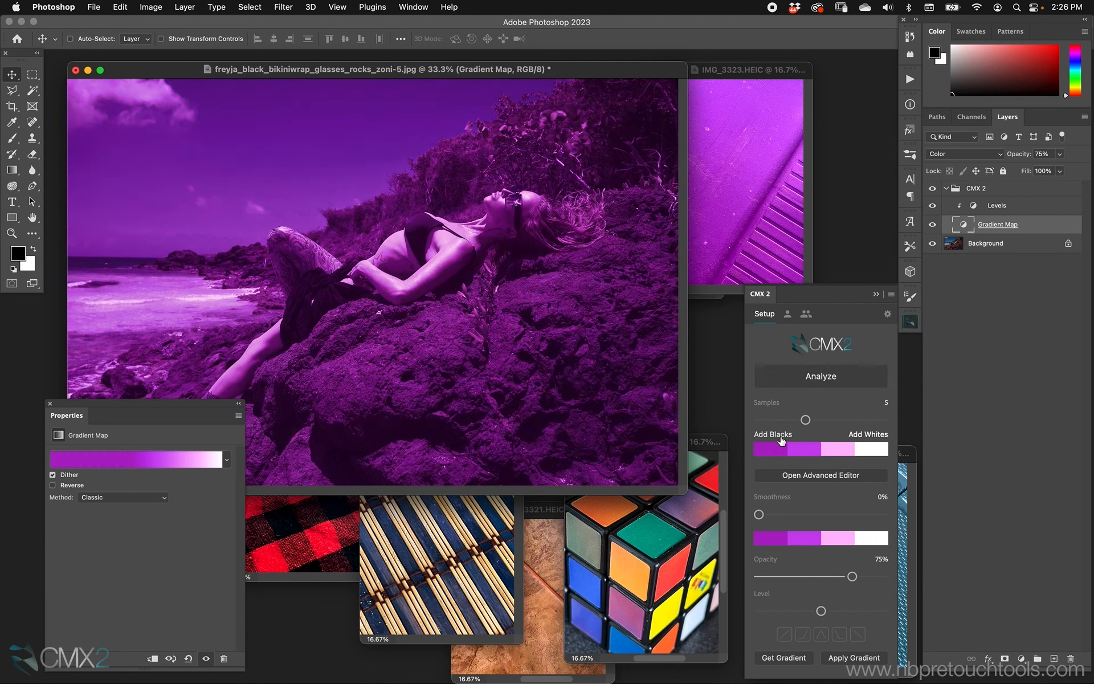
pyautogui.click(779, 438)
pyautogui.click(867, 436)
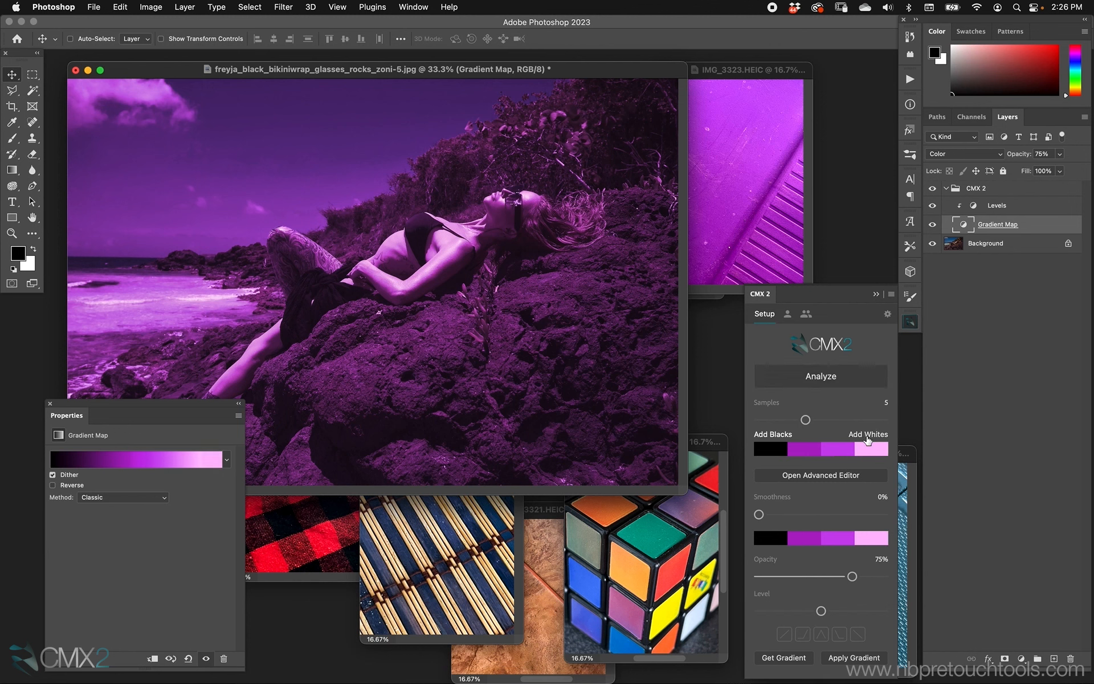
pyautogui.click(867, 437)
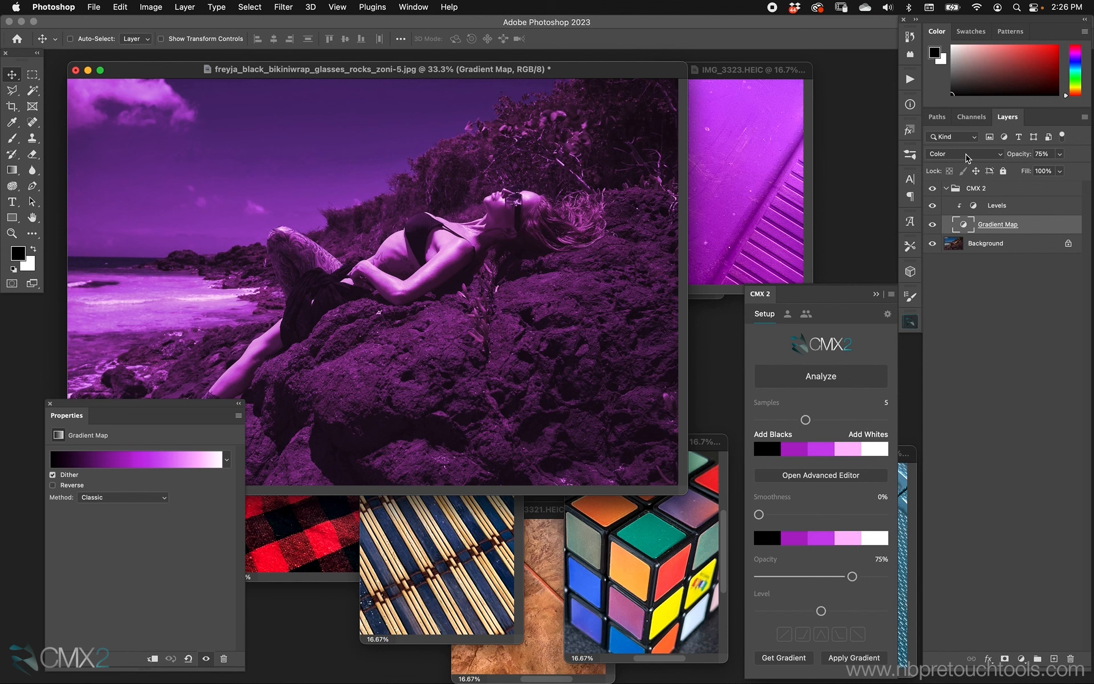
pyautogui.click(966, 155)
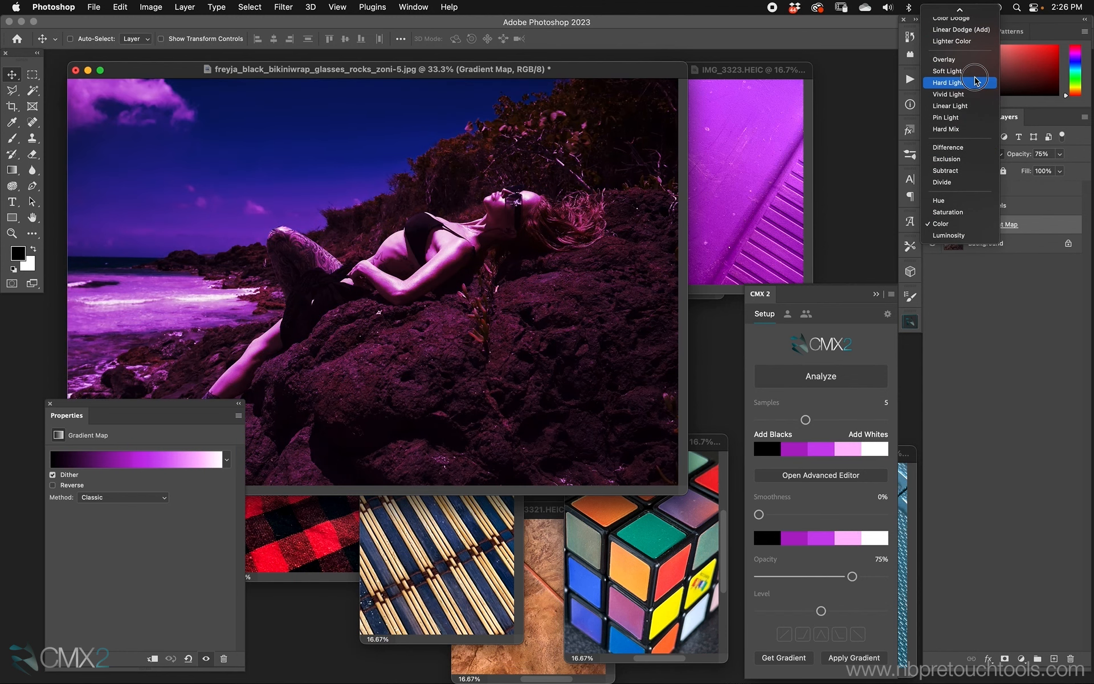
pyautogui.click(975, 72)
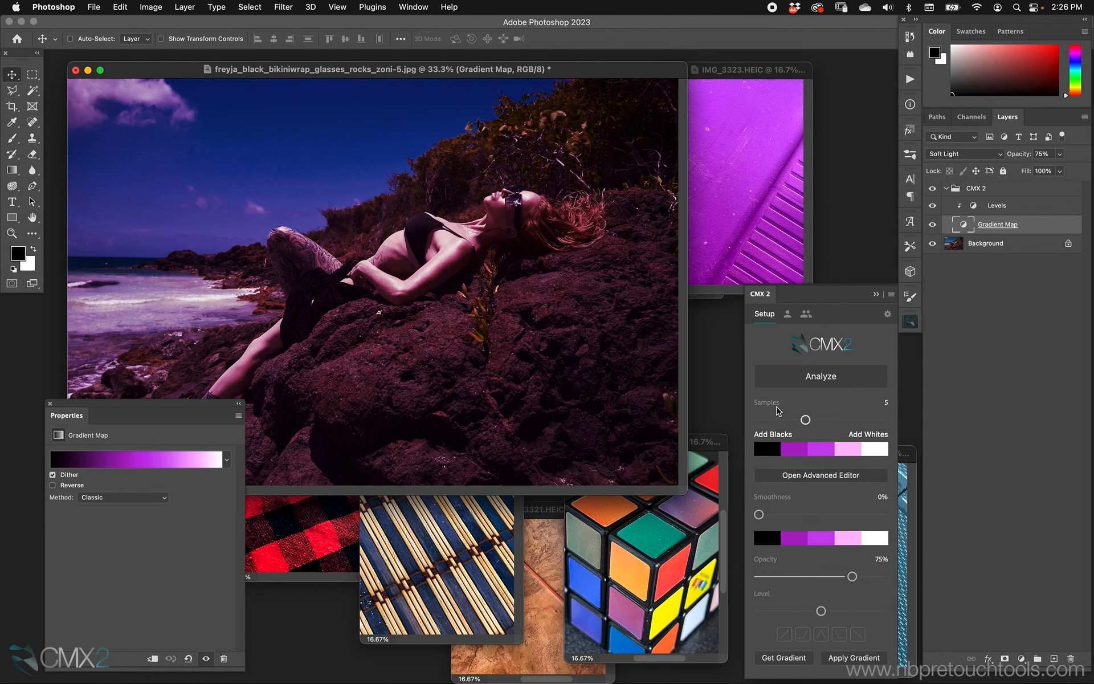
# Toggle the added blacks and whites again and lower the opacity to 52%
pyautogui.click(787, 436)
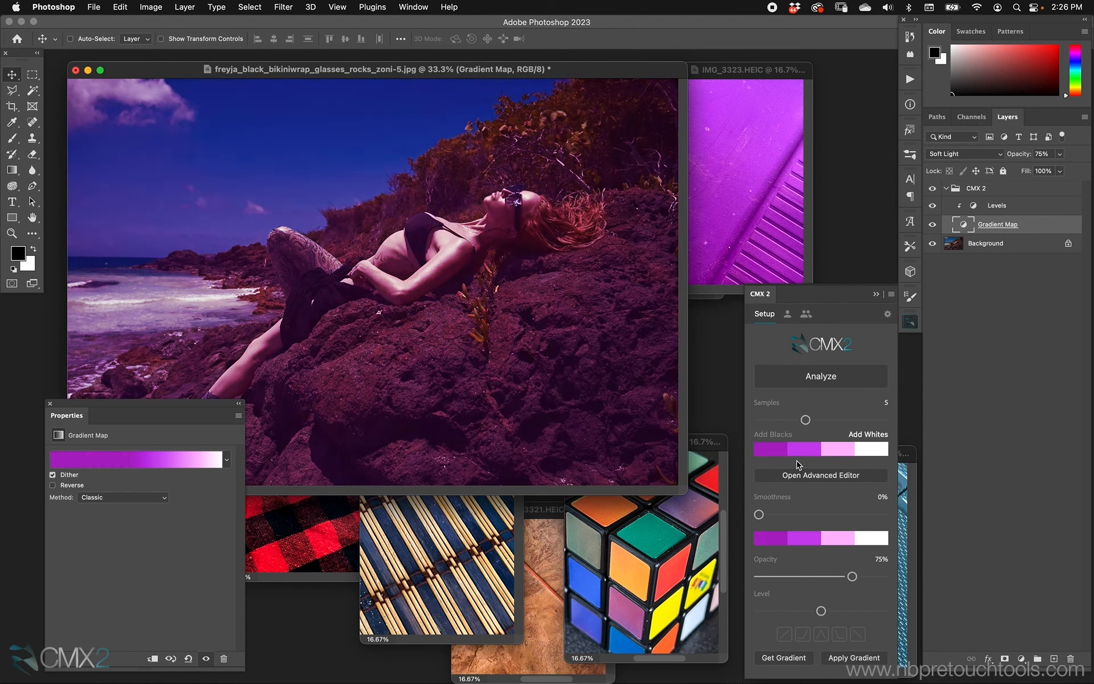
pyautogui.click(772, 434)
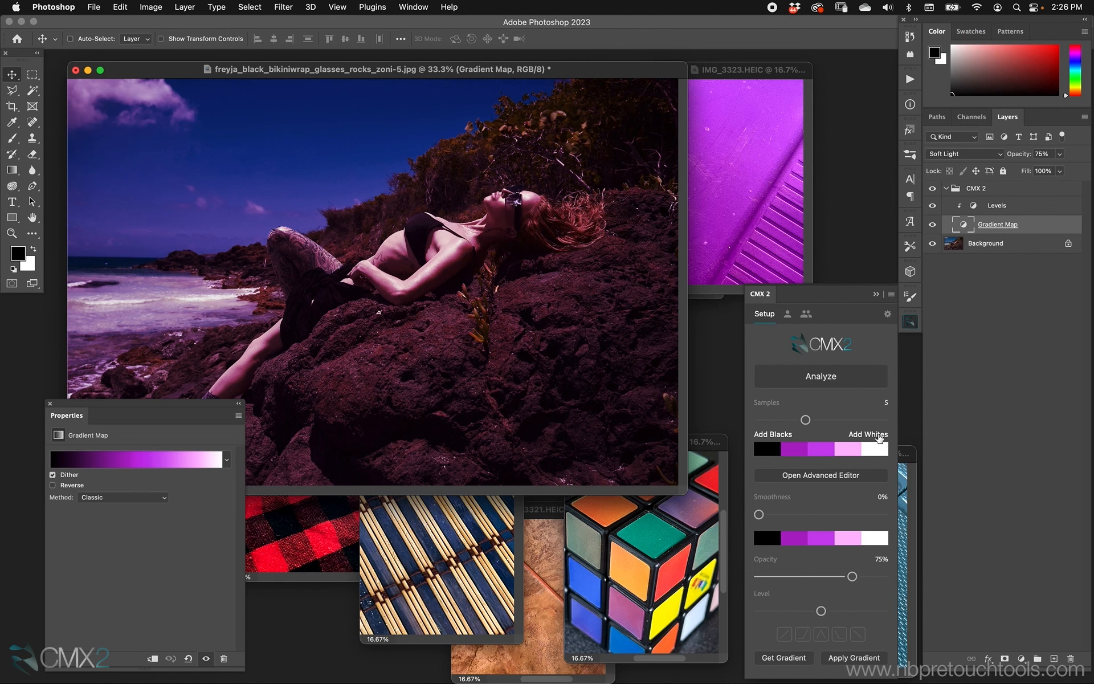
pyautogui.click(878, 436)
pyautogui.click(872, 436)
pyautogui.moveTo(851, 577); pyautogui.dragTo(823, 576)
# Raise the gradient's smoothness to 69% on the portrait
pyautogui.click(731, 120)
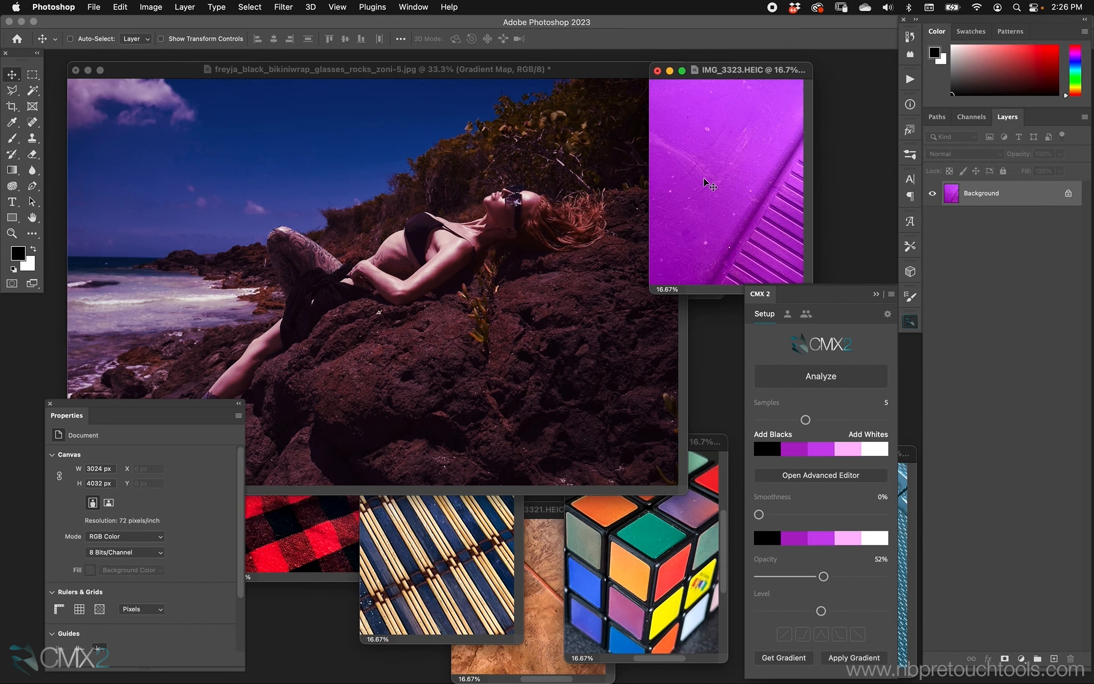
pyautogui.click(655, 437)
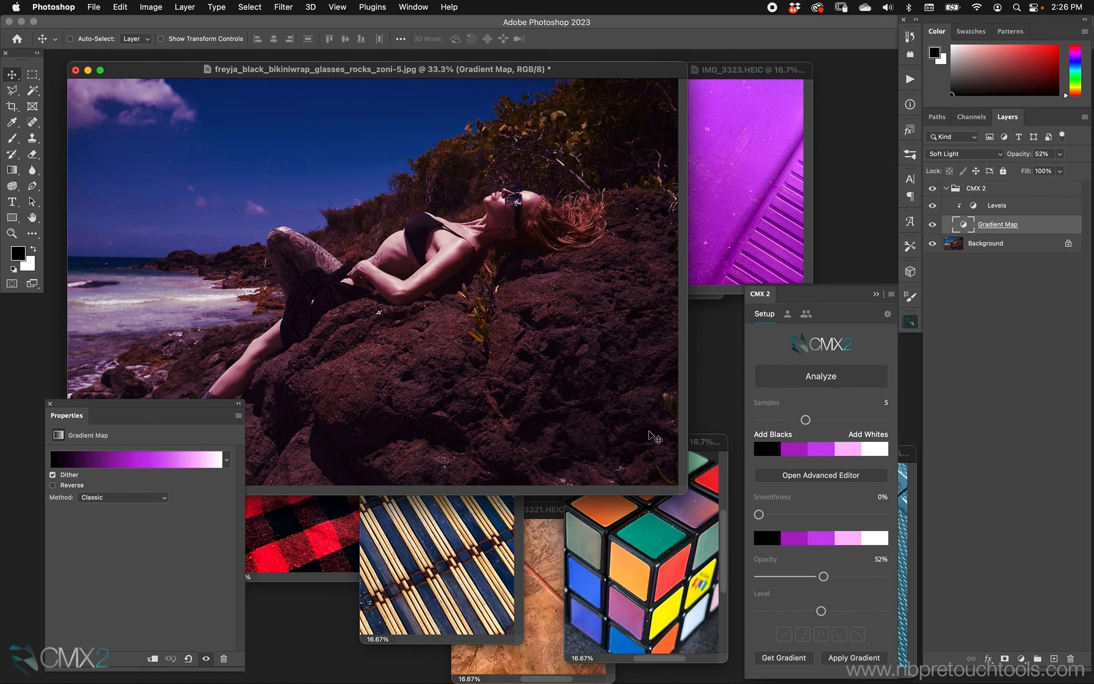
pyautogui.moveTo(758, 514); pyautogui.dragTo(835, 515)
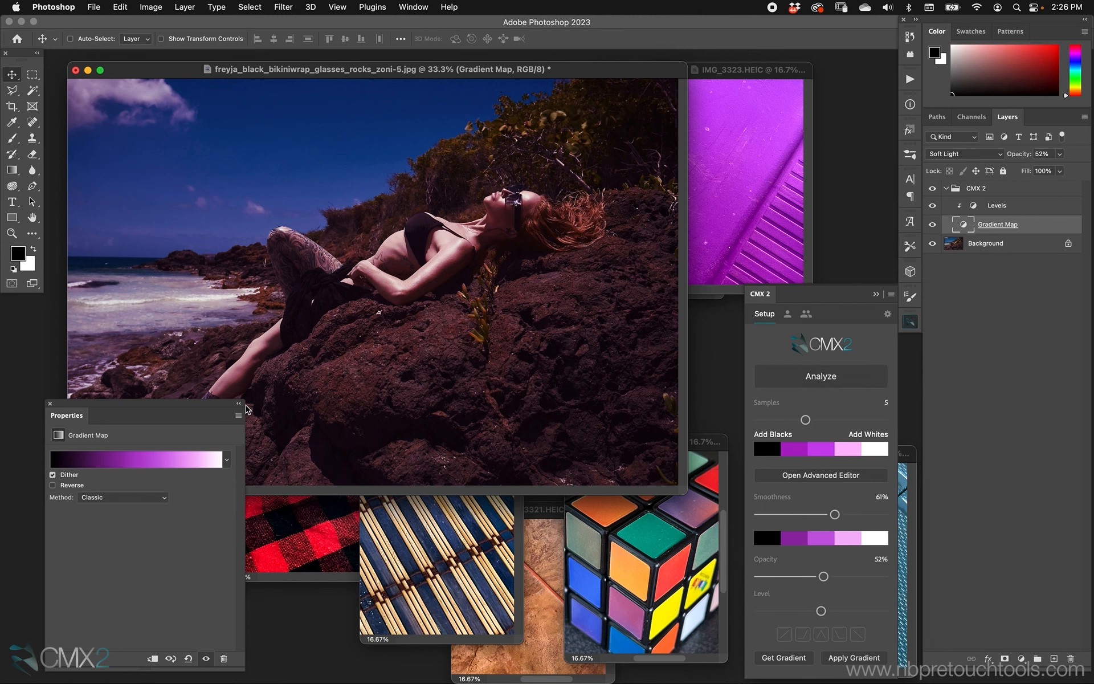
pyautogui.moveTo(218, 404); pyautogui.dragTo(192, 390)
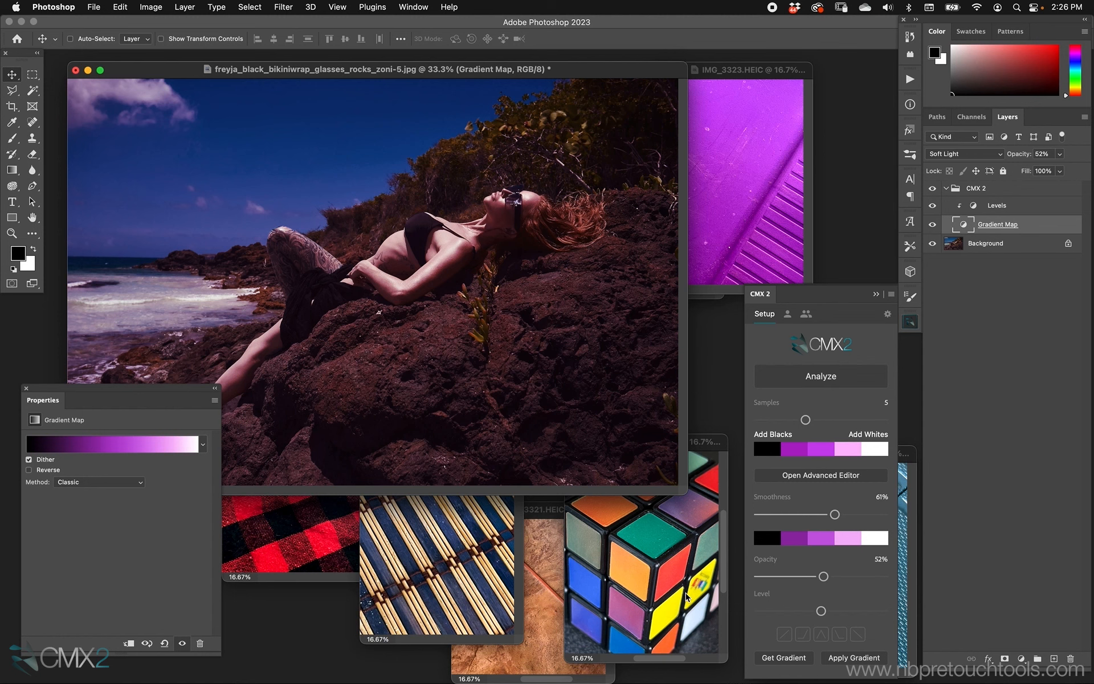
pyautogui.moveTo(835, 513); pyautogui.dragTo(845, 514)
# Delete the purple CMX 2 group from the portrait
pyautogui.click(984, 191)
pyautogui.press('Delete')
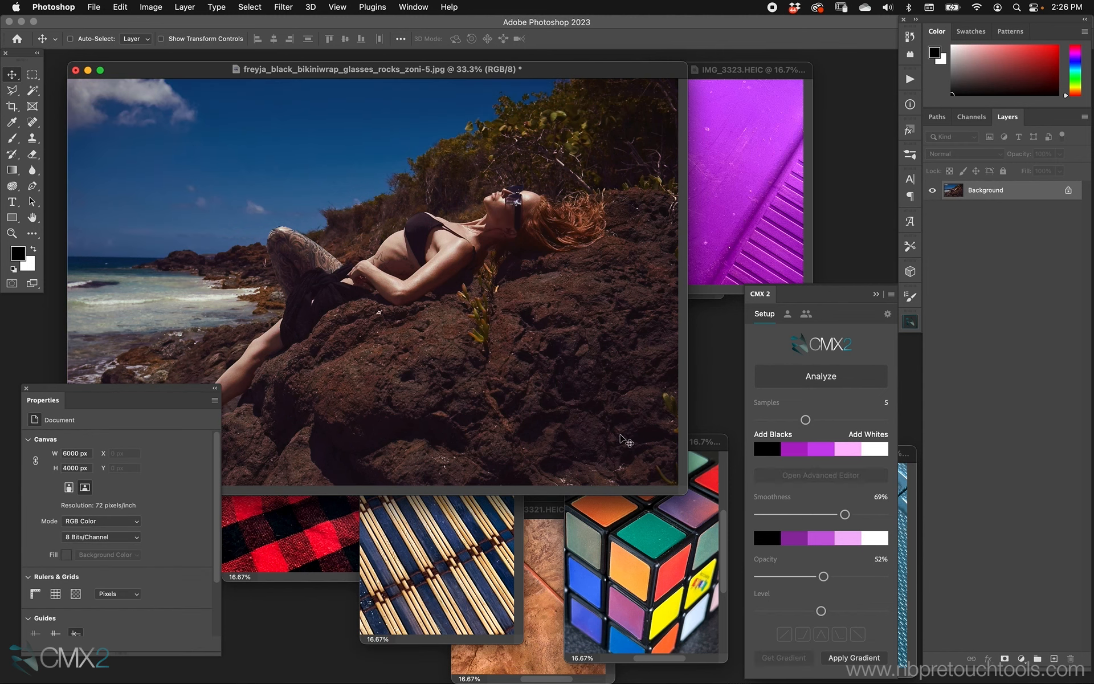
# Analyze the red plaid reference image with 6 samples and set smoothness to 48%
pyautogui.click(318, 534)
pyautogui.moveTo(347, 360); pyautogui.dragTo(528, 400)
pyautogui.moveTo(804, 419); pyautogui.dragTo(820, 419)
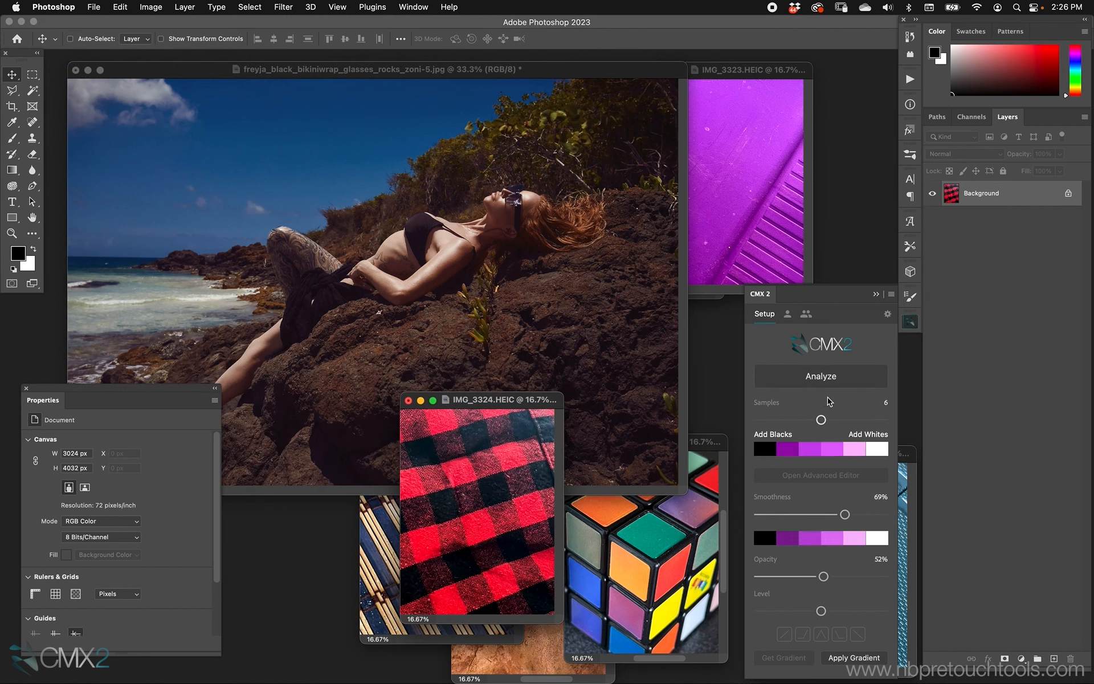
pyautogui.click(826, 378)
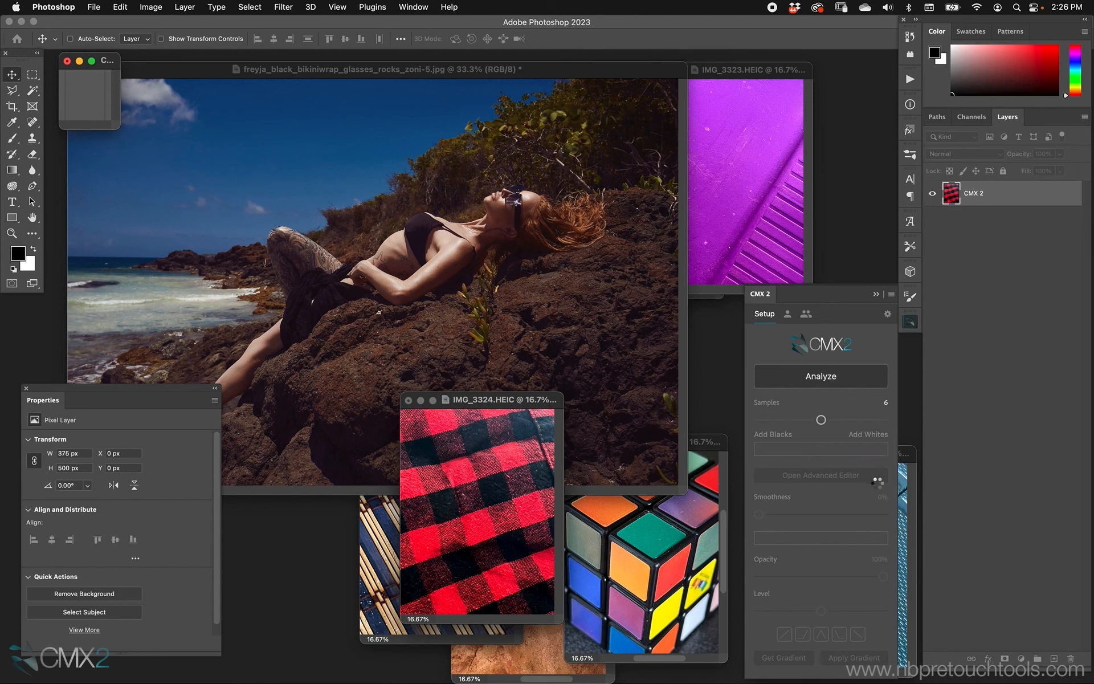
pyautogui.moveTo(528, 404); pyautogui.dragTo(454, 466)
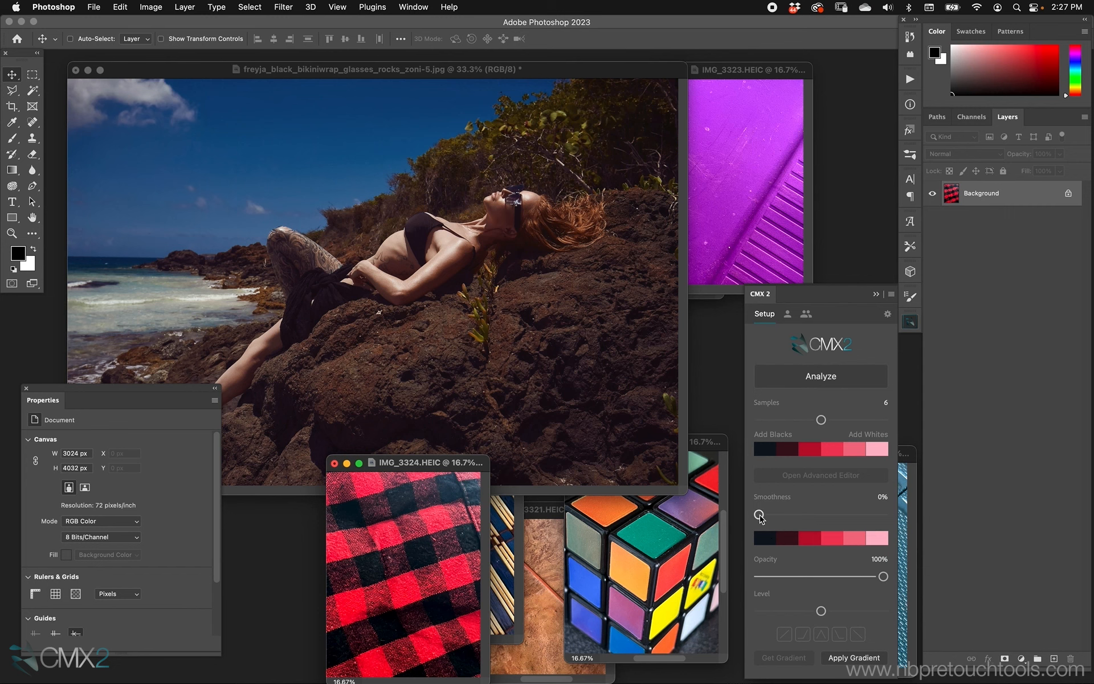
pyautogui.moveTo(760, 515); pyautogui.dragTo(819, 514)
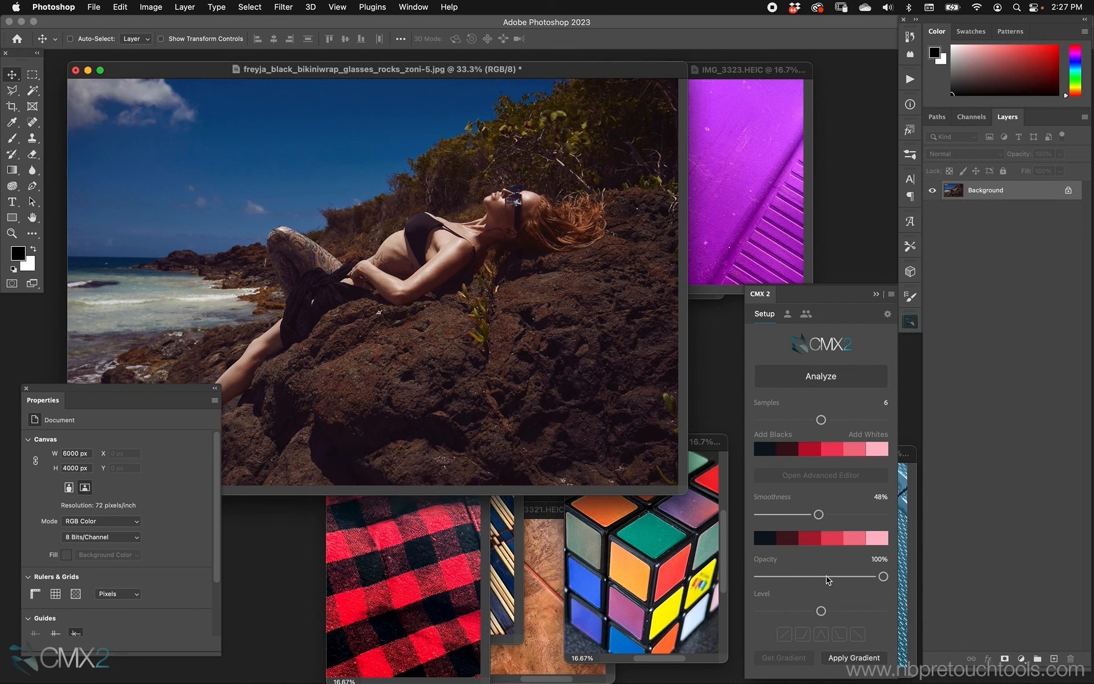
# Apply the plaid gradient to the portrait and choose the second Blend If preset
pyautogui.click(784, 634)
pyautogui.click(845, 658)
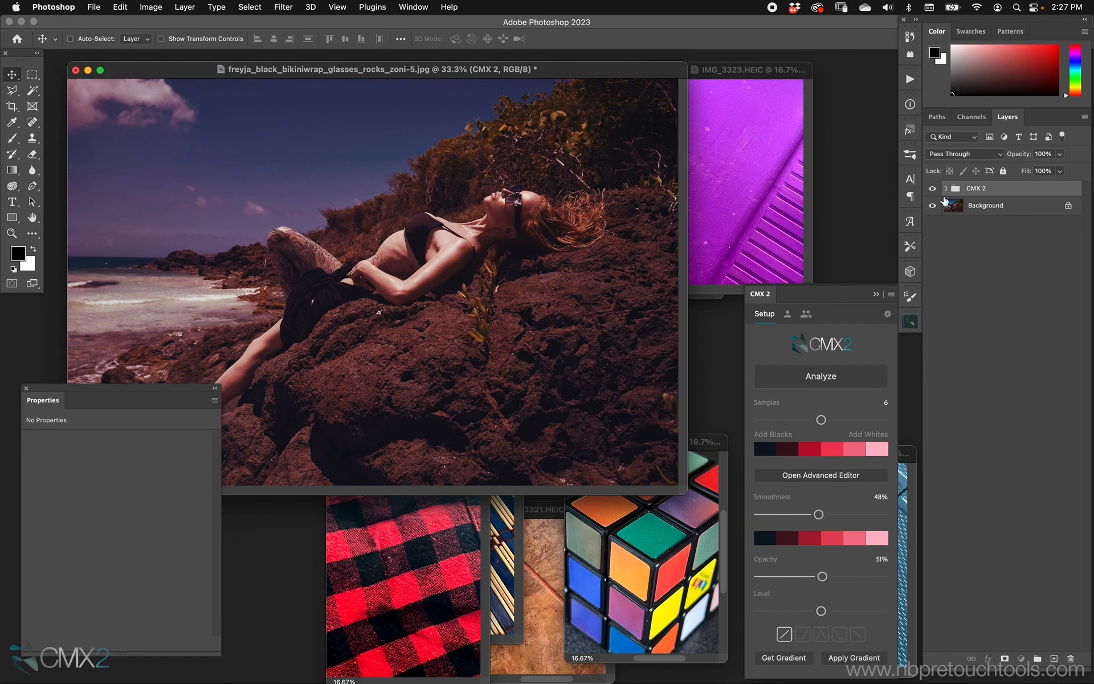
pyautogui.click(802, 633)
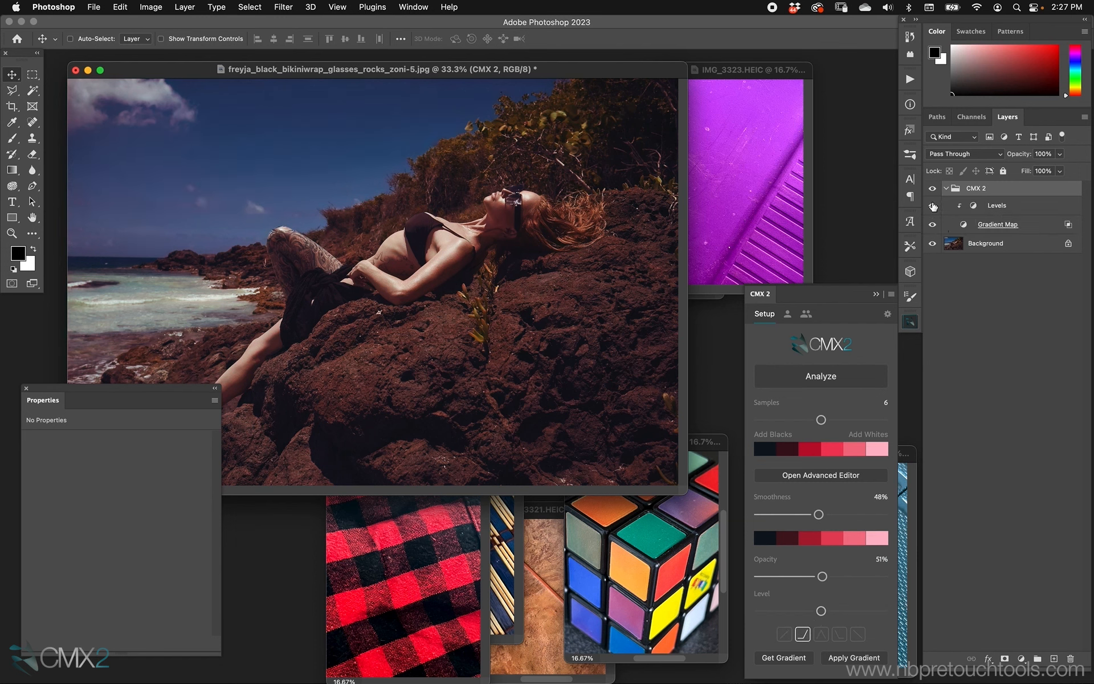
# Reset opacity to 100%, set samples to 5, and raise smoothness to 73%
pyautogui.moveTo(822, 576); pyautogui.dragTo(850, 577)
pyautogui.click(772, 564)
pyautogui.click(805, 419)
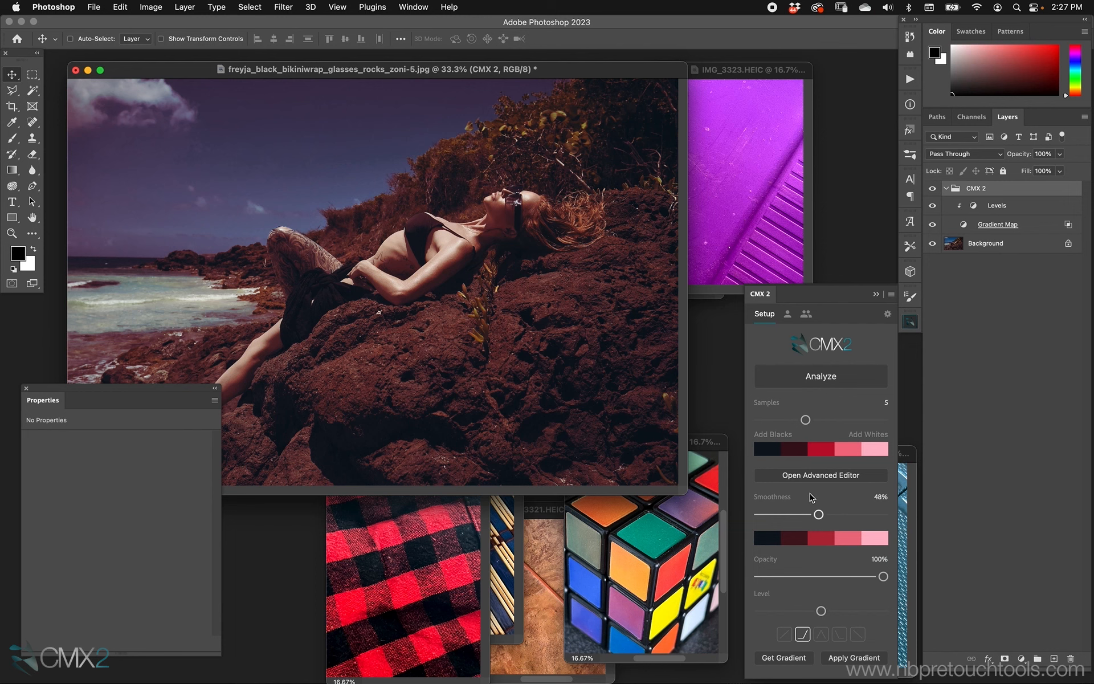
pyautogui.doubleClick(776, 498)
pyautogui.moveTo(759, 514); pyautogui.dragTo(850, 515)
# Try Blend If presets ending with the second, raise the level, and toggle the group to compare
pyautogui.click(822, 635)
pyautogui.click(845, 634)
pyautogui.click(857, 634)
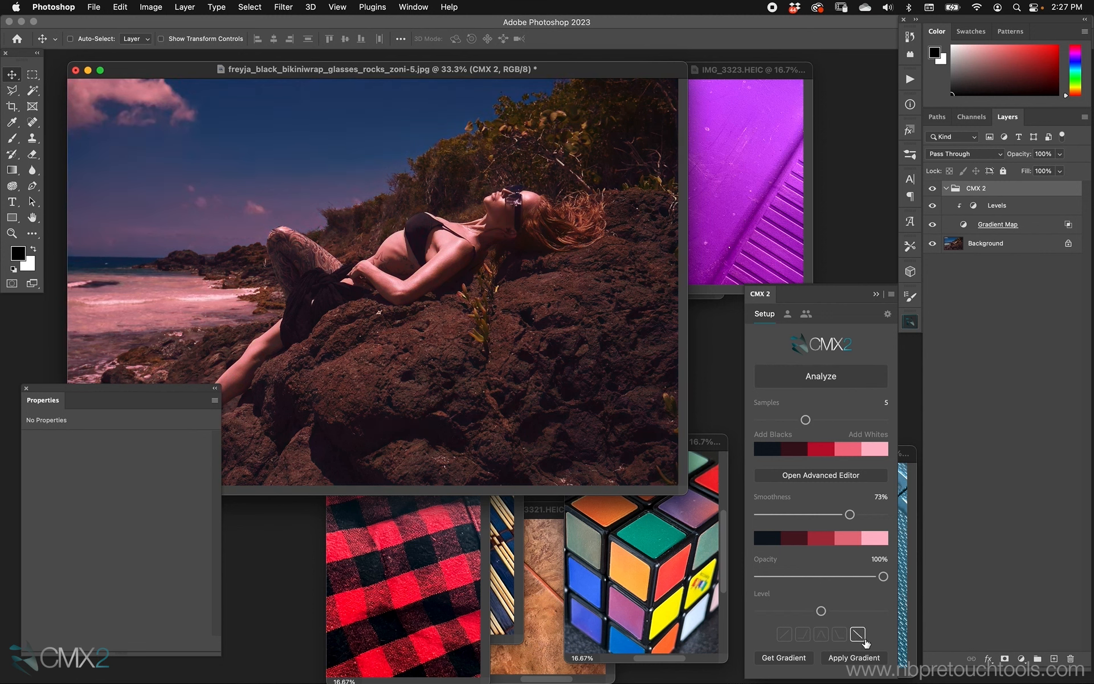
pyautogui.click(803, 633)
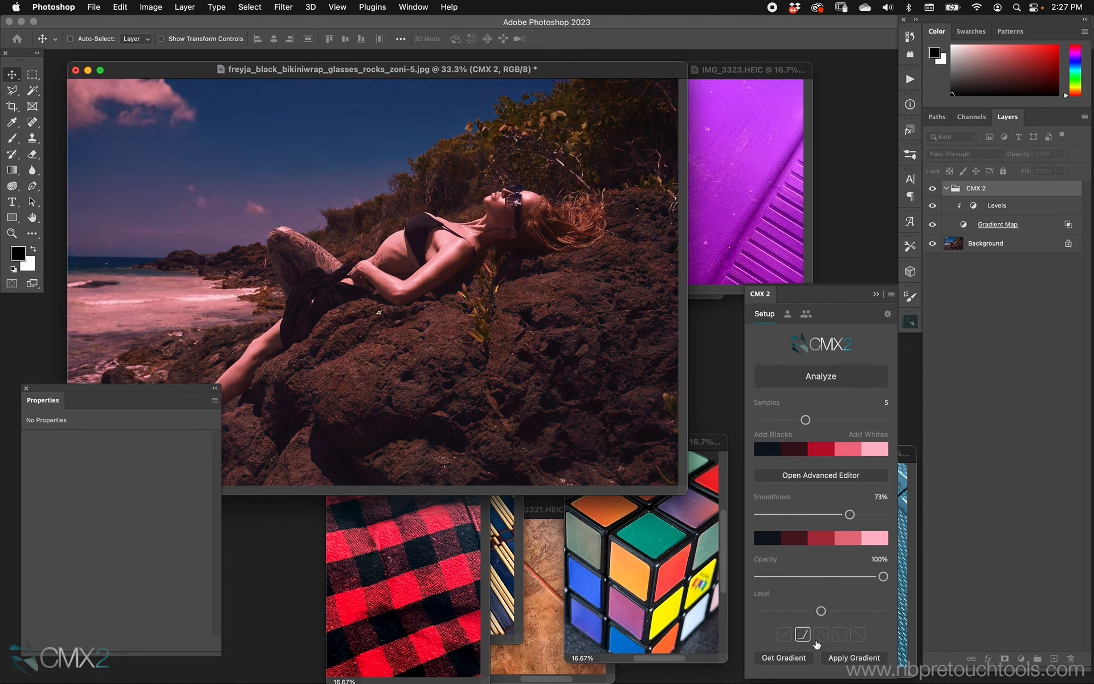
pyautogui.click(932, 188)
pyautogui.click(932, 188)
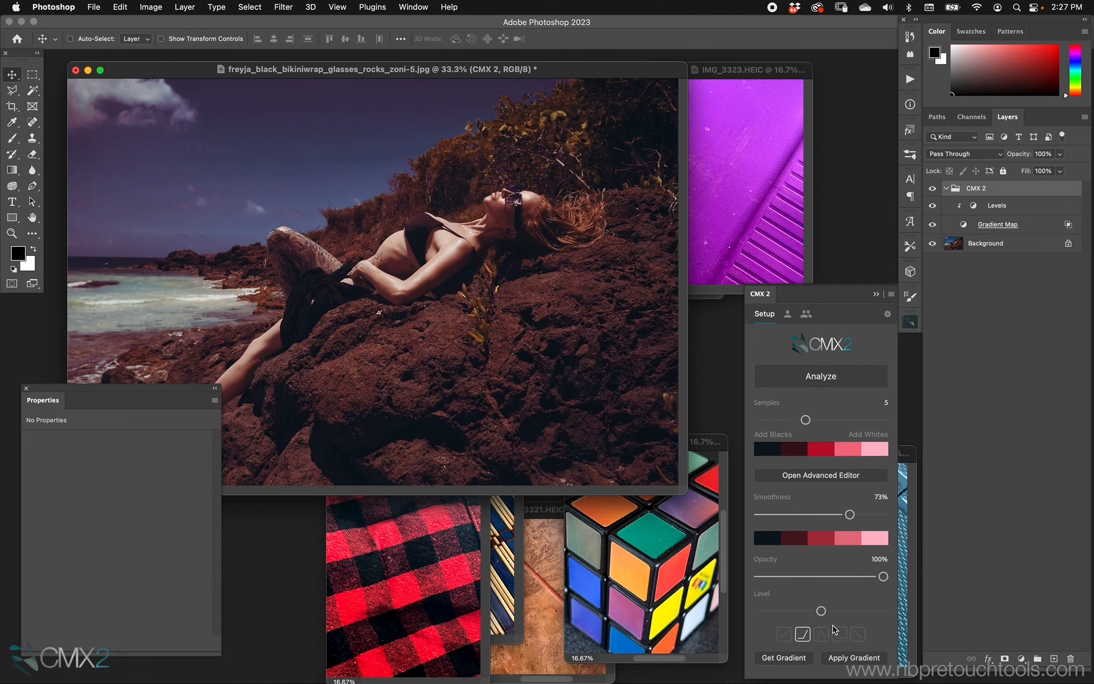
pyautogui.moveTo(883, 576)
pyautogui.mouseDown()
pyautogui.moveTo(866, 577)
pyautogui.moveTo(883, 576)
pyautogui.mouseUp()
pyautogui.moveTo(821, 610); pyautogui.dragTo(850, 611)
pyautogui.click(932, 188)
pyautogui.click(932, 188)
pyautogui.click(436, 587)
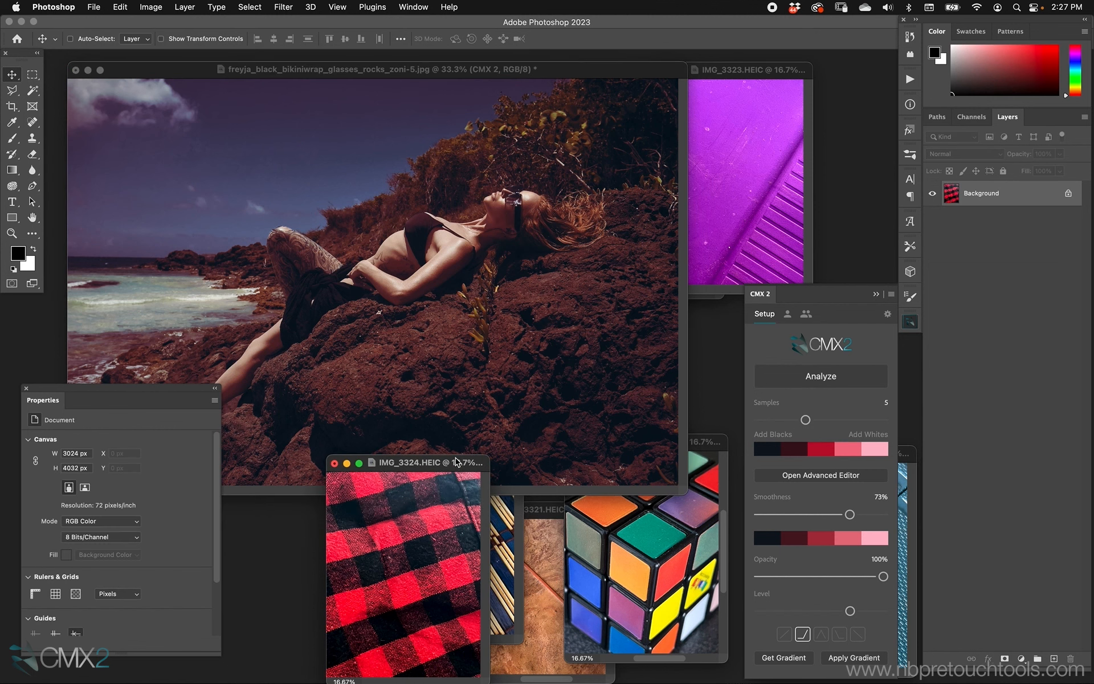
# Delete the CMX 2 group from the portrait to remove the plaid grade
pyautogui.moveTo(455, 459); pyautogui.dragTo(475, 473)
pyautogui.click(549, 392)
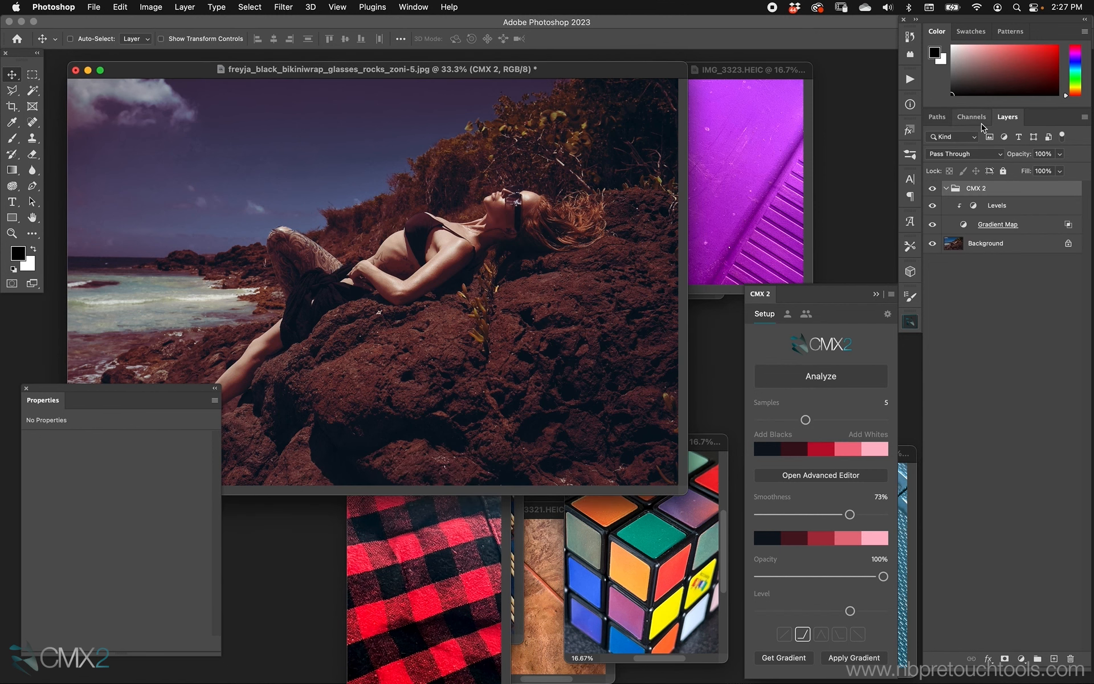
pyautogui.press('Delete')
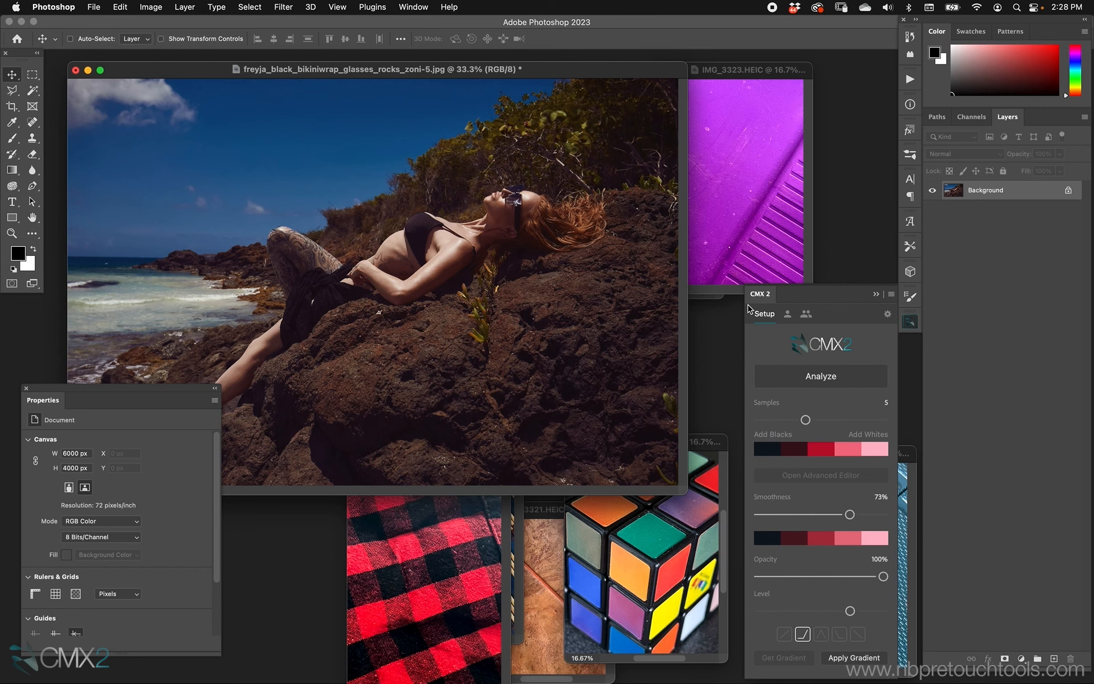
# Analyze the purple reference image and apply its gradient to the beach portrait
pyautogui.click(729, 266)
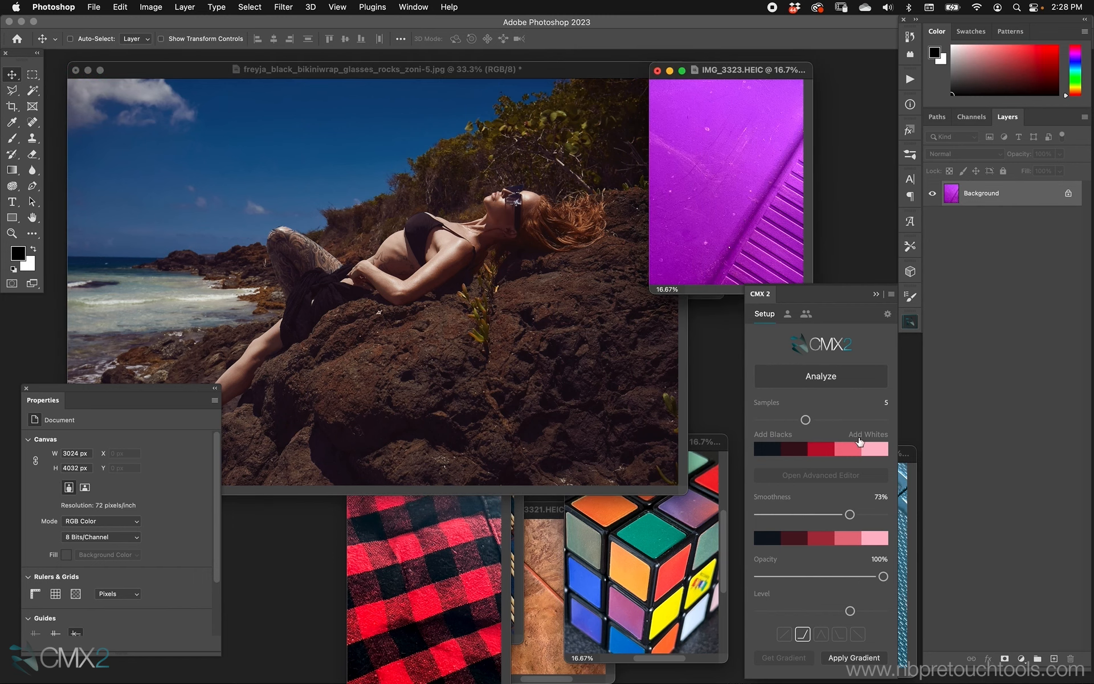
pyautogui.click(847, 380)
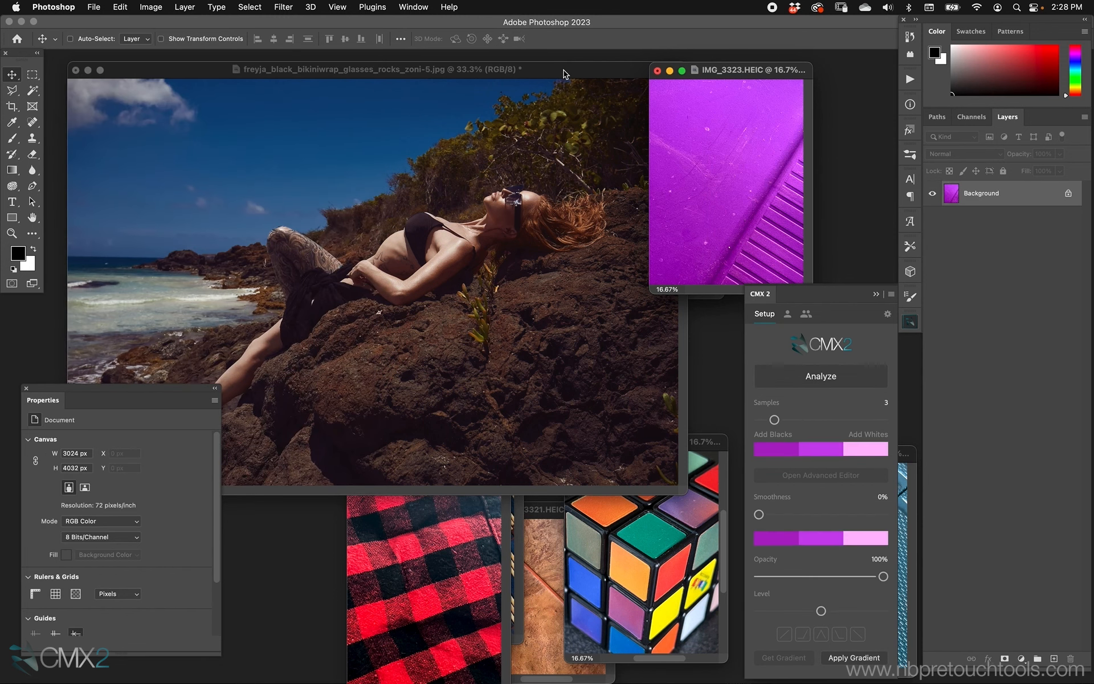
pyautogui.click(564, 73)
pyautogui.click(852, 657)
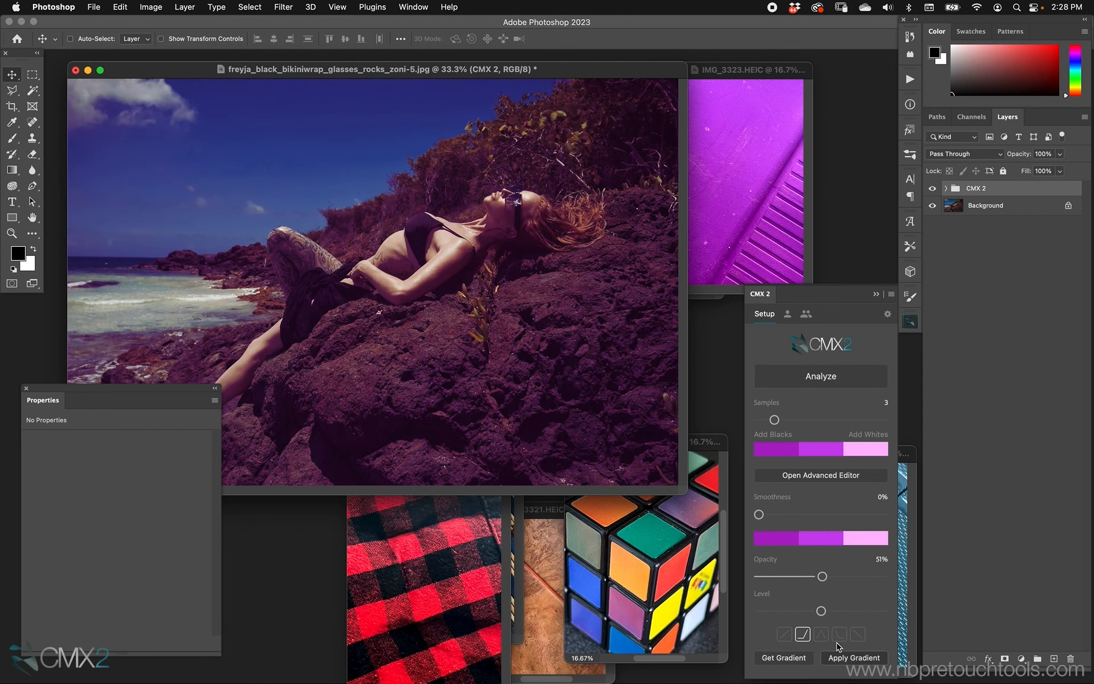
# Open the Gradient Map layer's blending options and nudge the Blend If underlying-layer slider slightly lower
pyautogui.click(946, 189)
pyautogui.doubleClick(1070, 231)
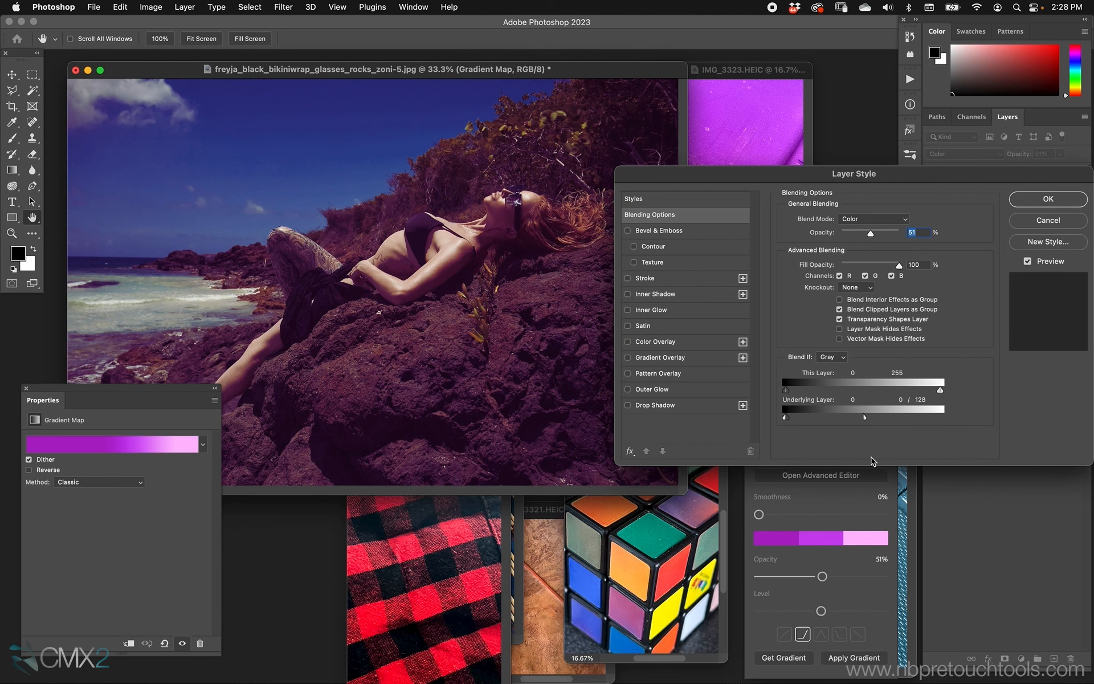
pyautogui.moveTo(864, 416); pyautogui.dragTo(853, 416)
pyautogui.click(1045, 198)
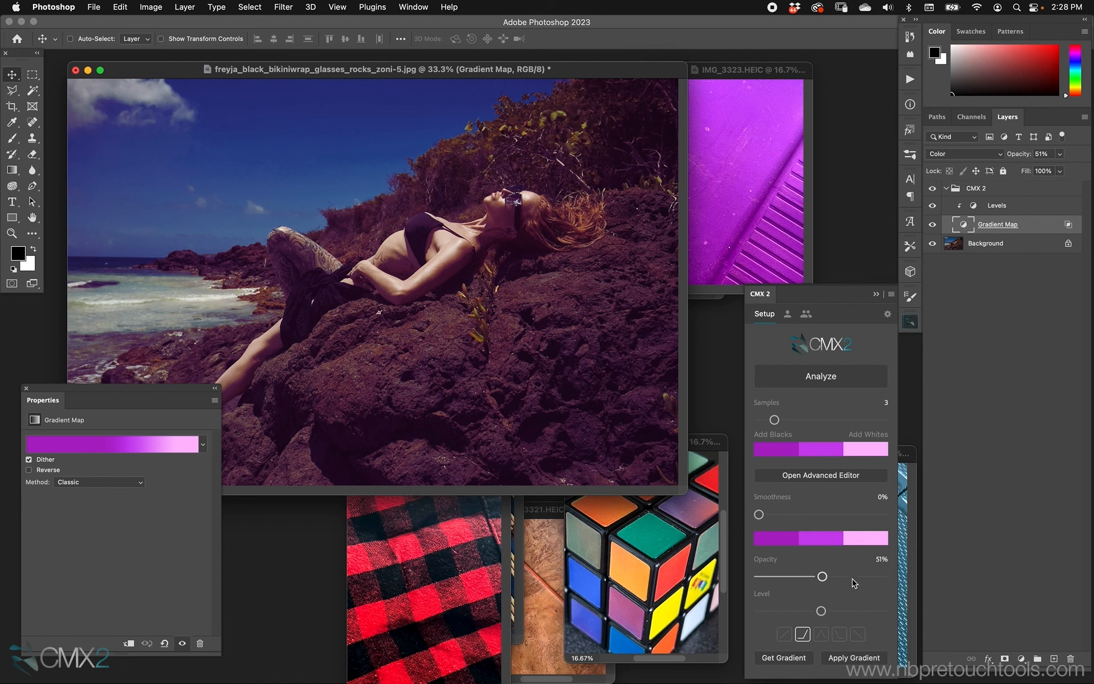
# Try the Blend If presets for the purple grade, ending with the second one
pyautogui.click(823, 636)
pyautogui.click(787, 636)
pyautogui.click(803, 637)
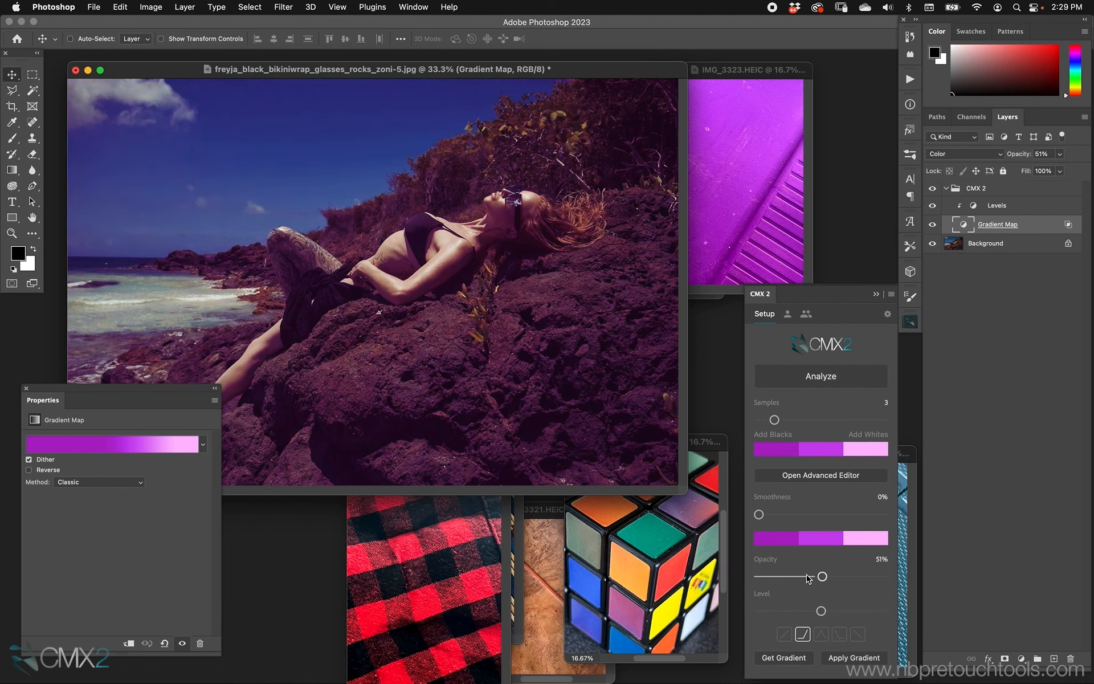